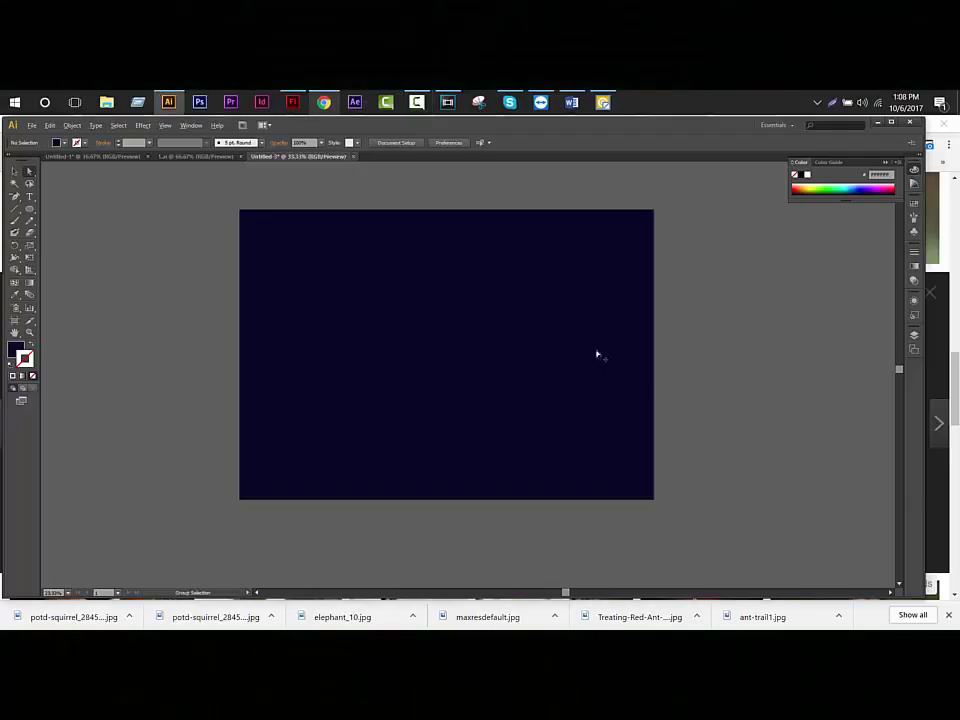
Draw a small square near the artboard centre with the Rectangle Tool
key("ctrl+equal")
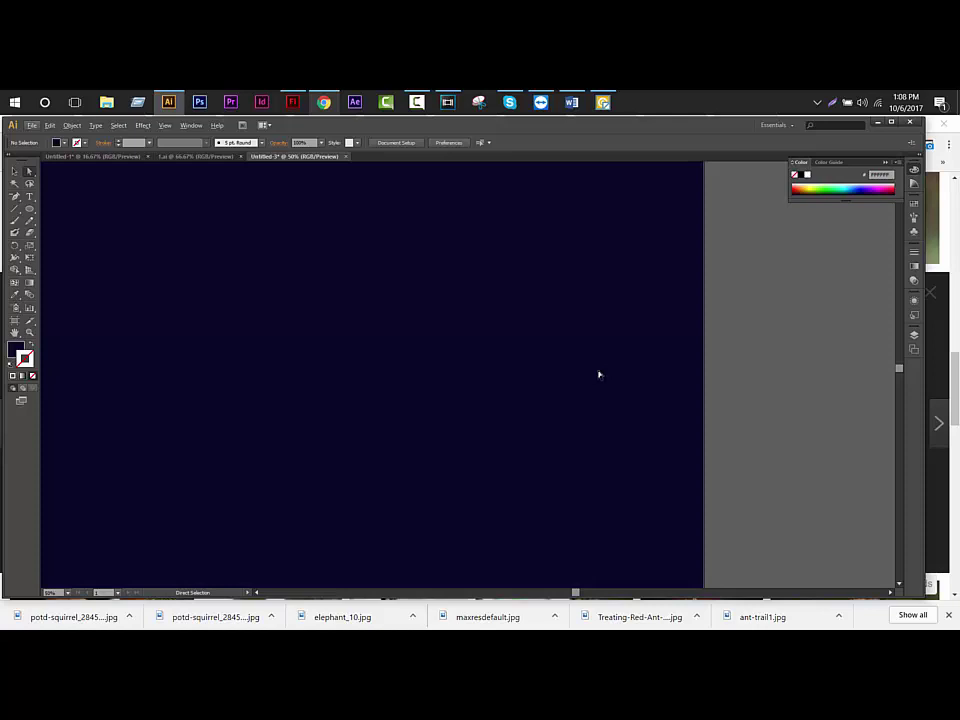
key("ctrl+minus")
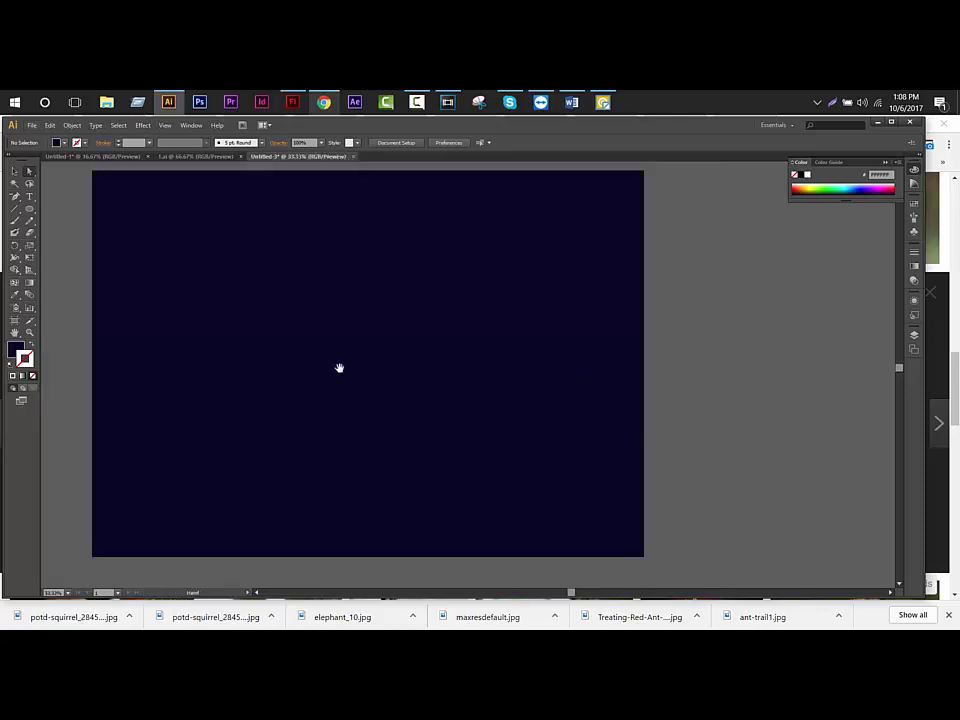
left_click_drag(341, 368, 451, 397)
left_click_drag(533, 434, 501, 392)
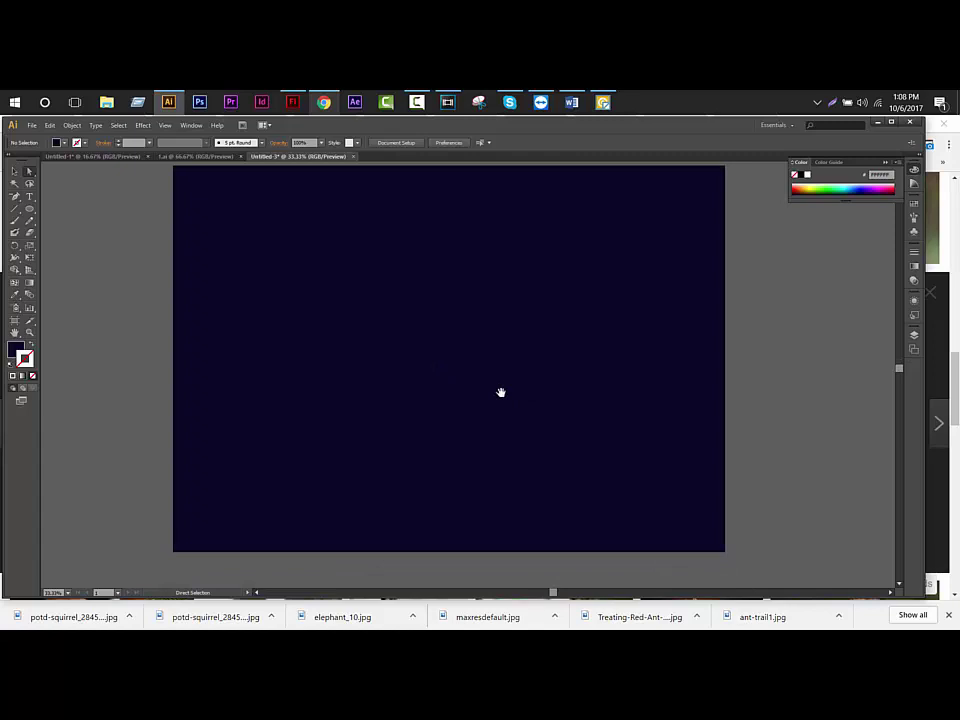
key("alt")
mouse_move(592, 362)
left_mouse_down()
mouse_move(596, 392)
mouse_move(588, 371)
mouse_move(598, 384)
left_mouse_up()
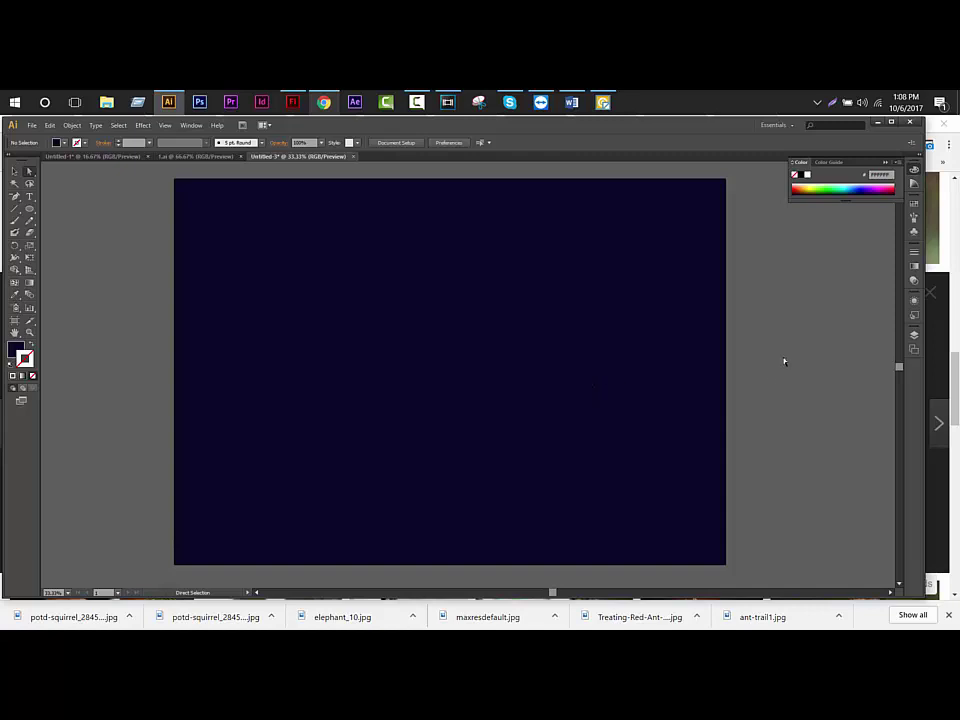
key("ctrl+equal")
key("ctrl+equal")
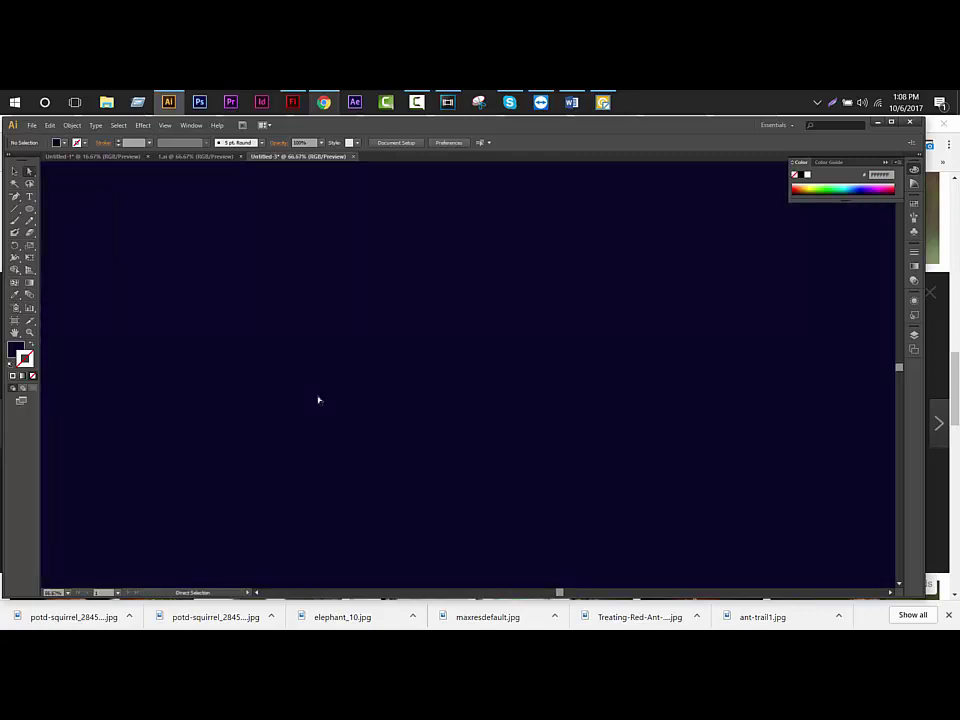
key("ctrl+minus")
left_click_drag(259, 381, 358, 398)
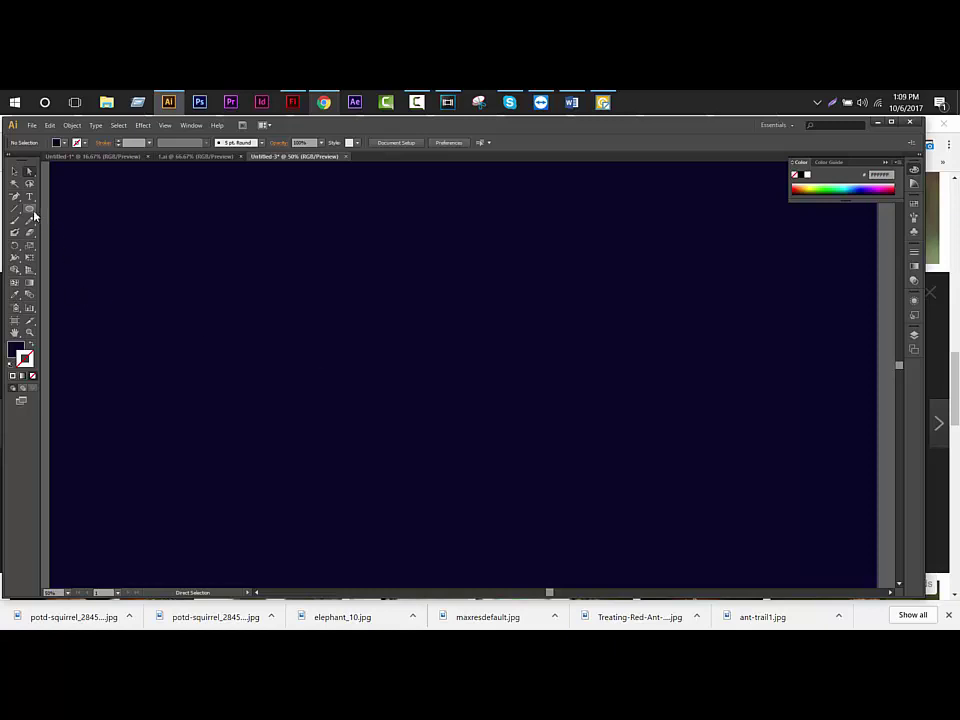
left_click(33, 214)
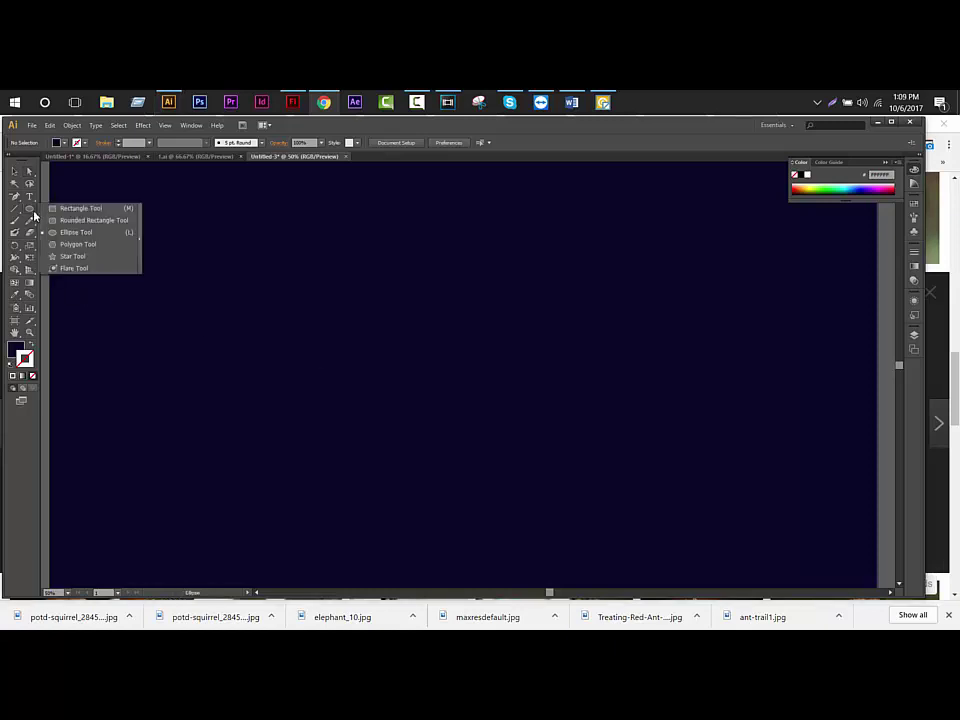
left_click(71, 208)
left_click_drag(488, 279, 488, 313)
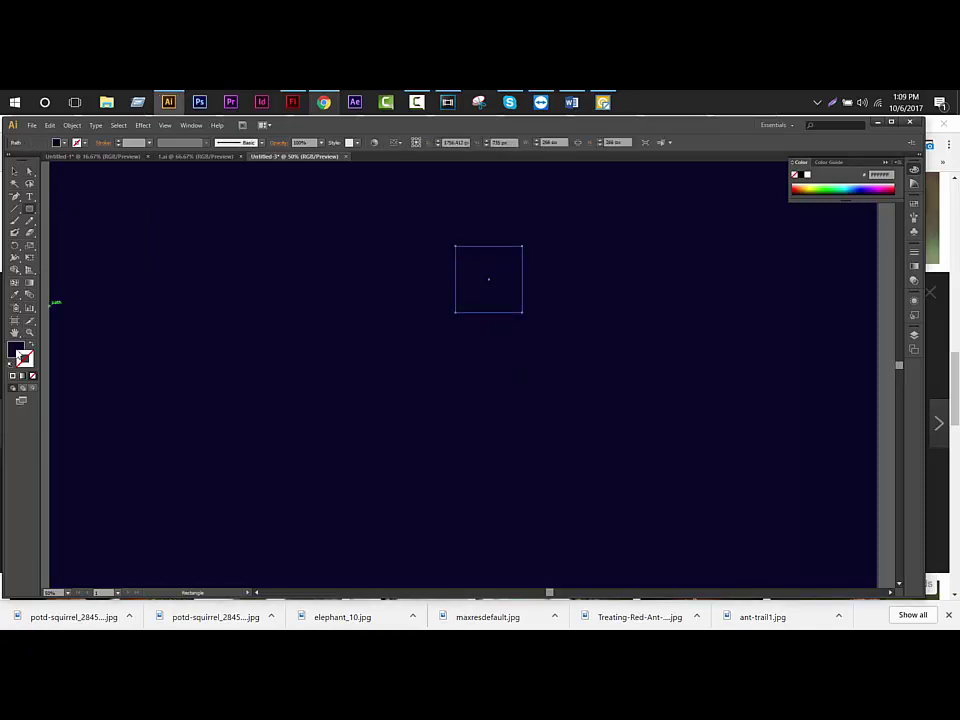
Fill the square white, then swap fill and stroke so it is outline-only
double_click(15, 348)
left_click(553, 368)
left_click(772, 369)
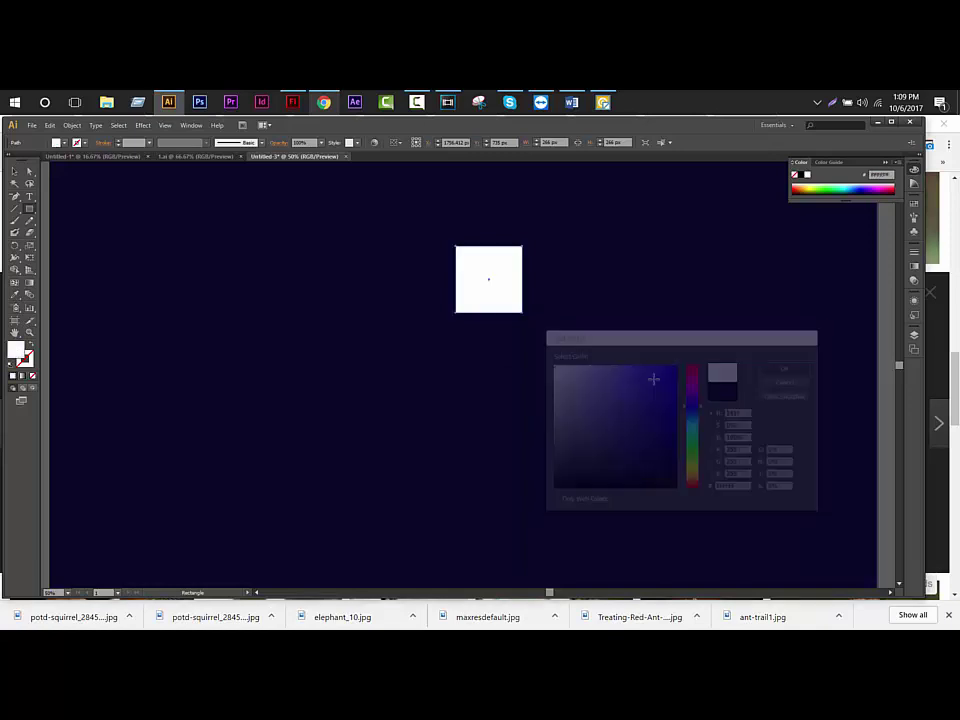
key("a")
left_click(34, 344)
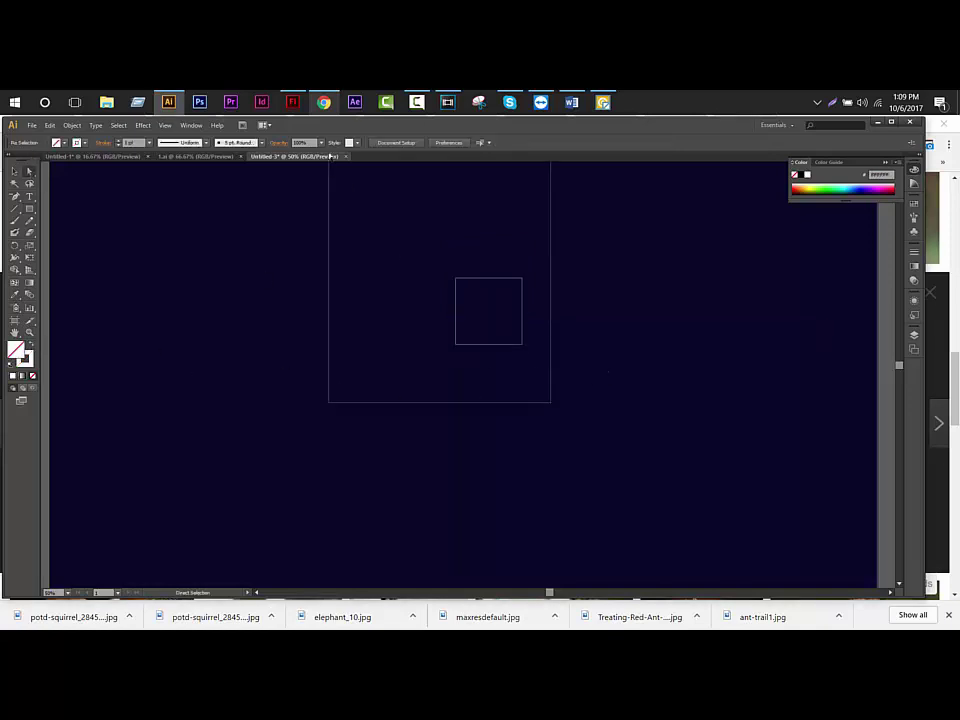
Alt-drag a copy of the square below it, then draw a double-size square to their left
left_click_drag(475, 315, 479, 421)
left_click(570, 444)
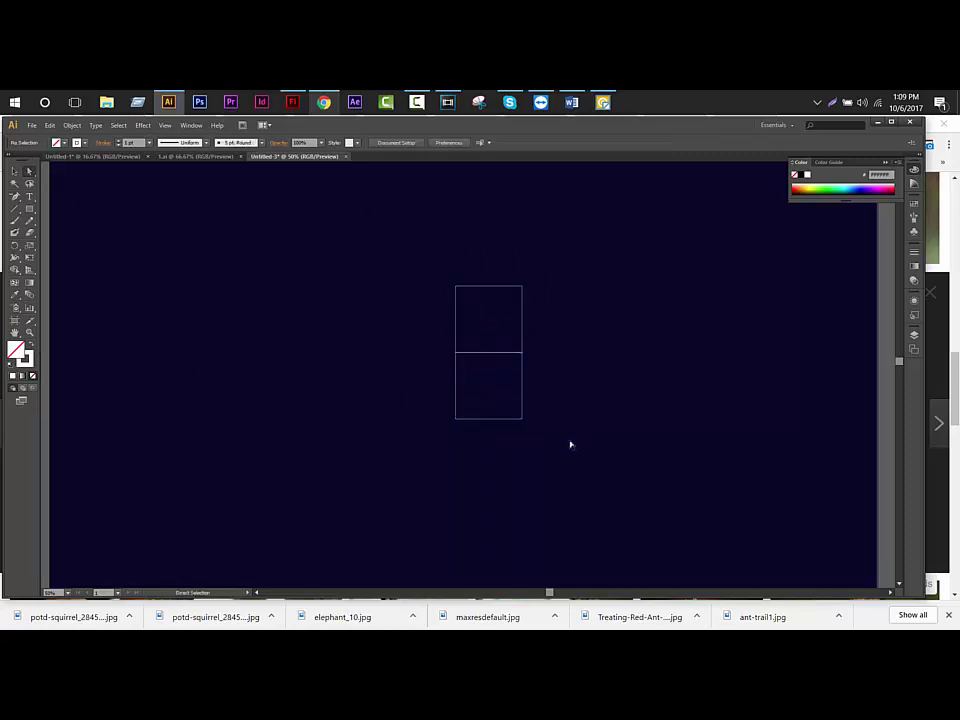
key("ctrl+a")
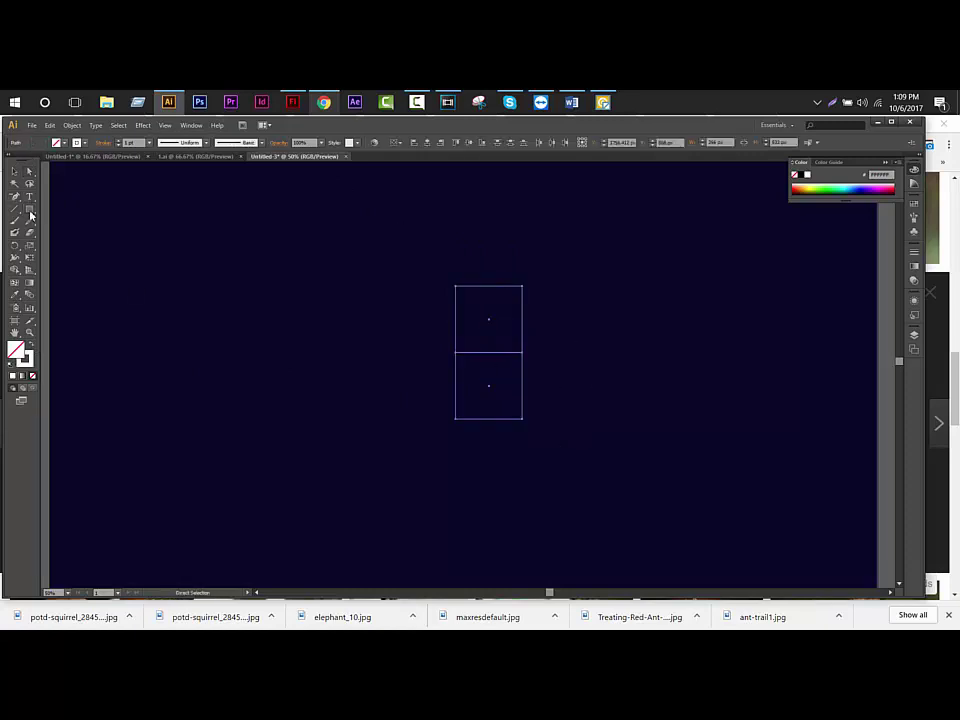
key("m")
mouse_move(455, 286)
left_mouse_down()
mouse_move(410, 416)
mouse_move(322, 418)
left_mouse_up()
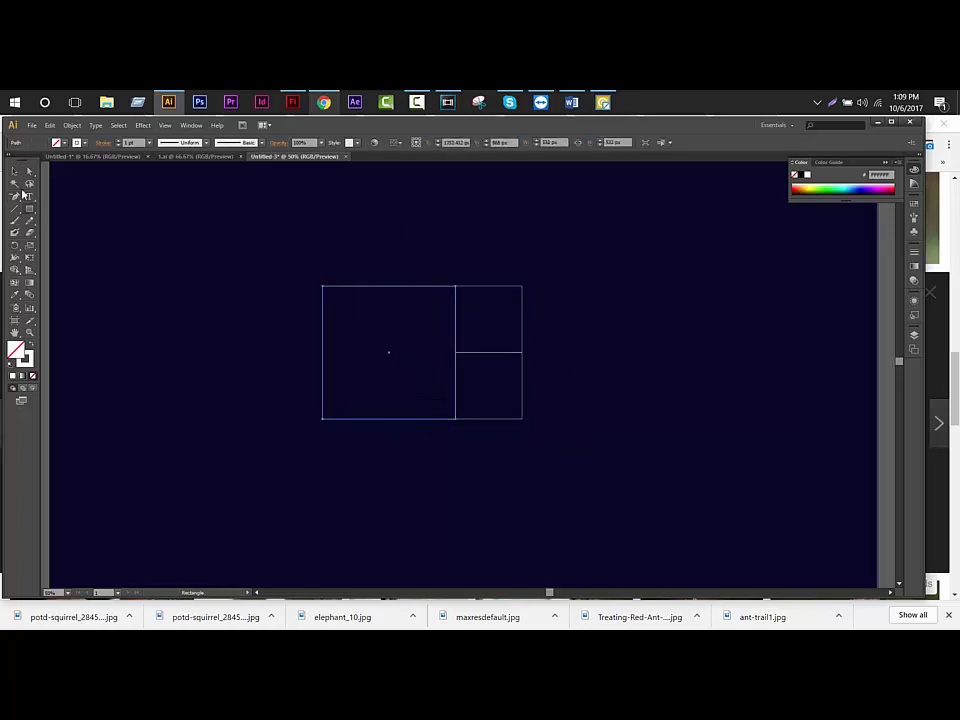
Rotate the three squares 90° and add a large square to the left of the group
left_click(14, 171)
left_click_drag(606, 467, 197, 261)
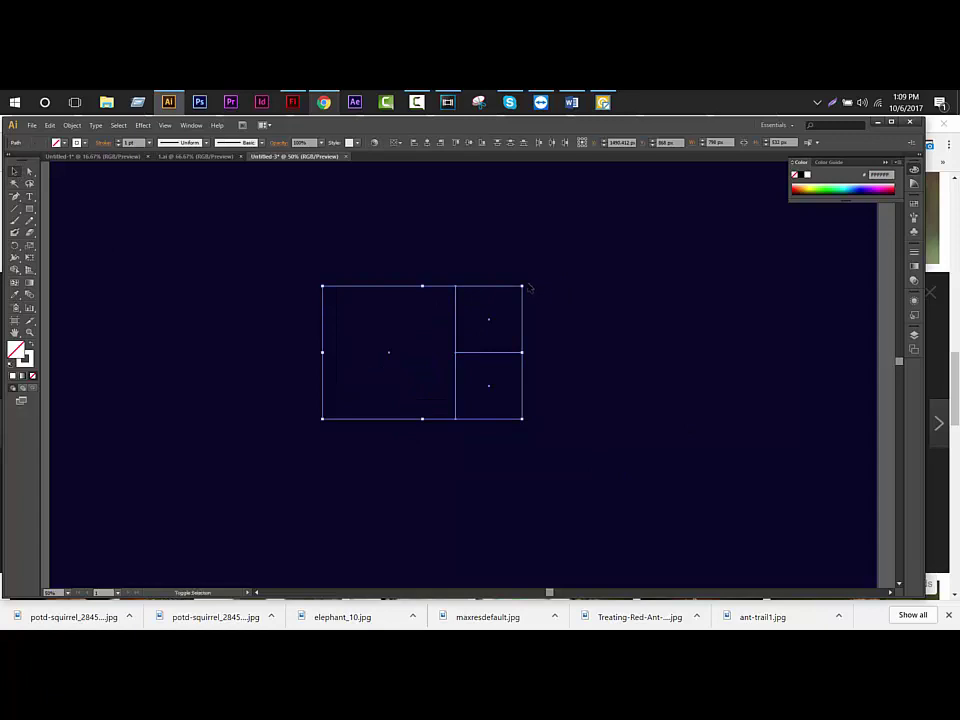
mouse_move(541, 311)
left_mouse_down()
mouse_move(447, 408)
mouse_move(534, 388)
left_mouse_up()
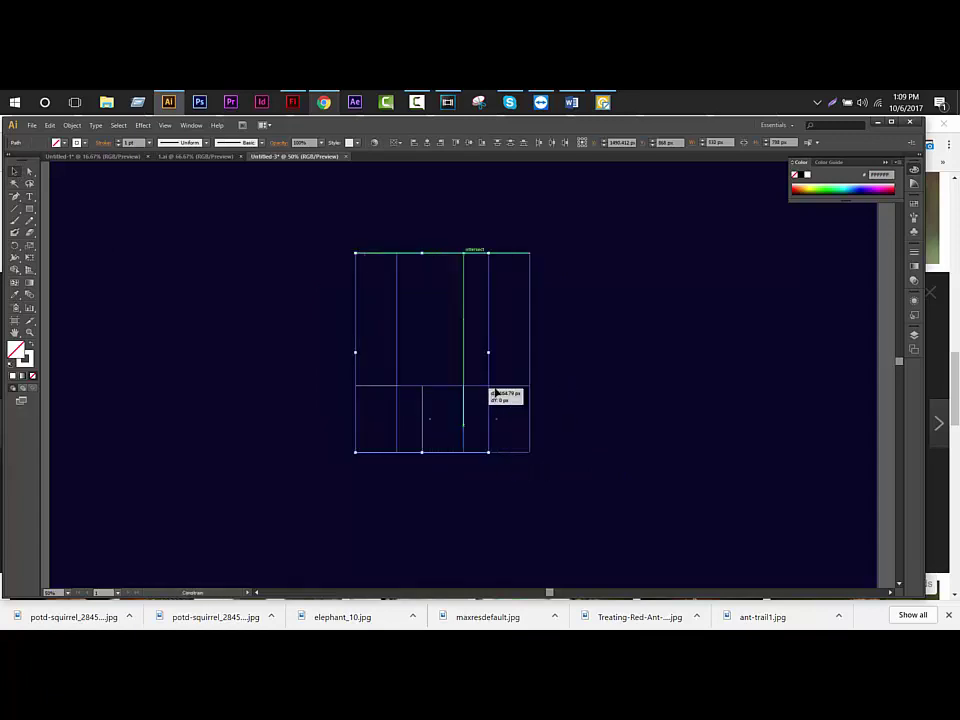
left_click(29, 217)
left_click_drag(451, 253, 423, 458)
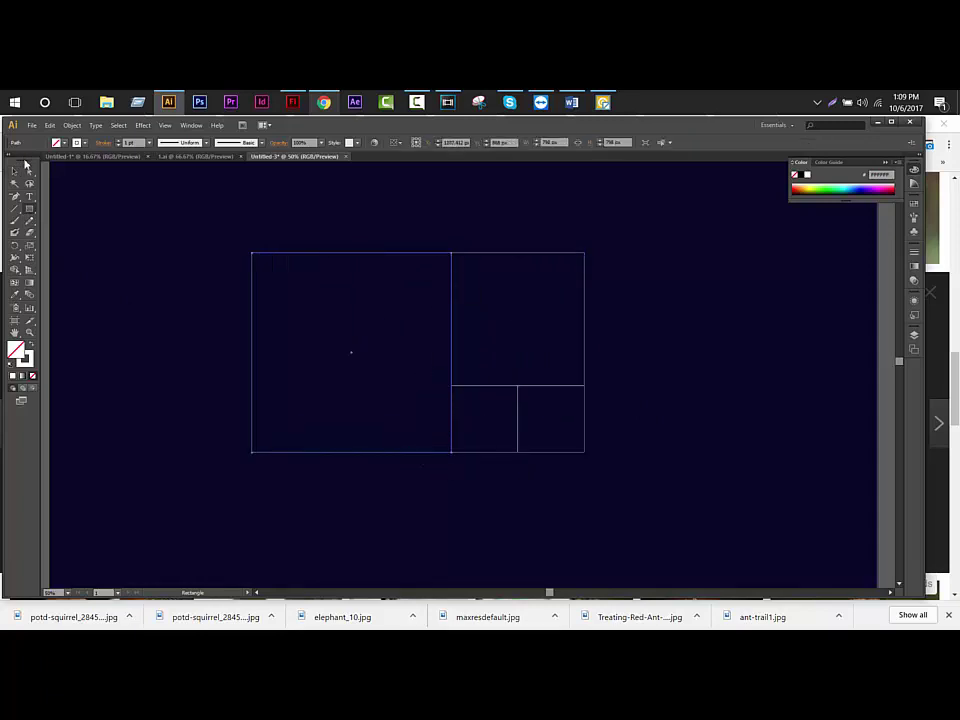
Rotate all squares into portrait orientation and add a larger square on the left
left_click(27, 167)
key("ctrl+a")
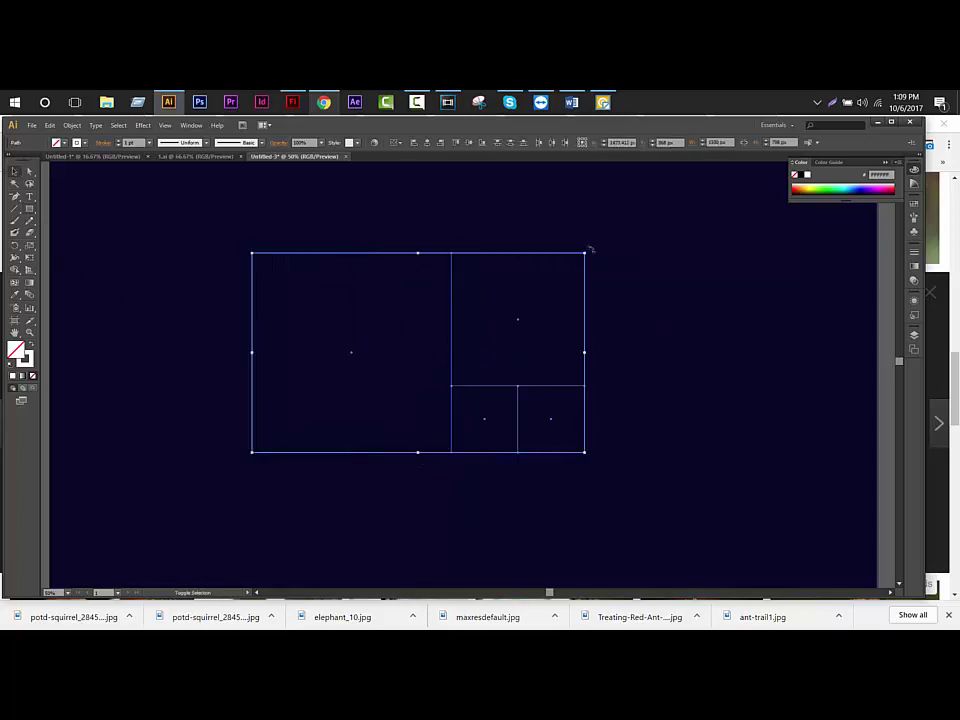
mouse_move(590, 249)
left_mouse_down()
mouse_move(525, 528)
mouse_move(498, 486)
left_mouse_up()
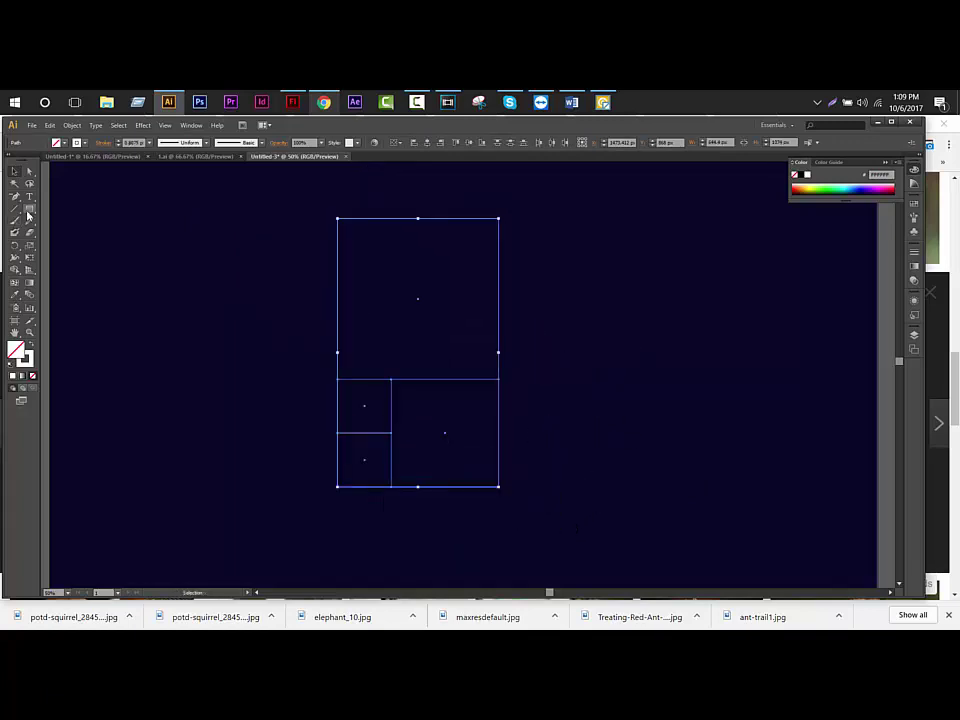
left_click(28, 212)
key("ctrl+shift+a")
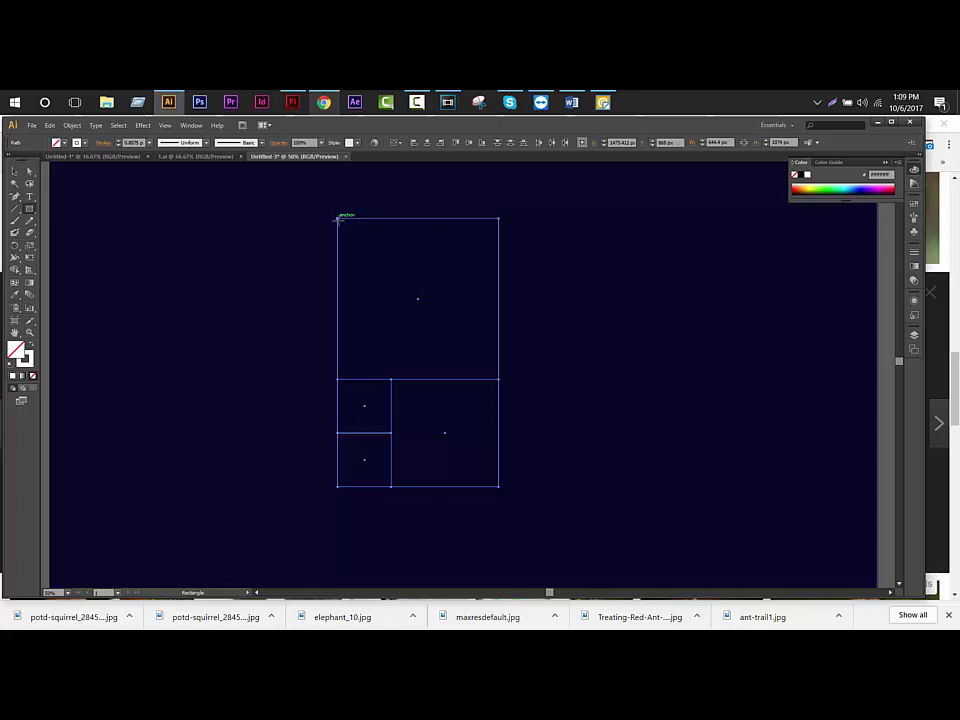
left_click_drag(337, 218, 68, 486)
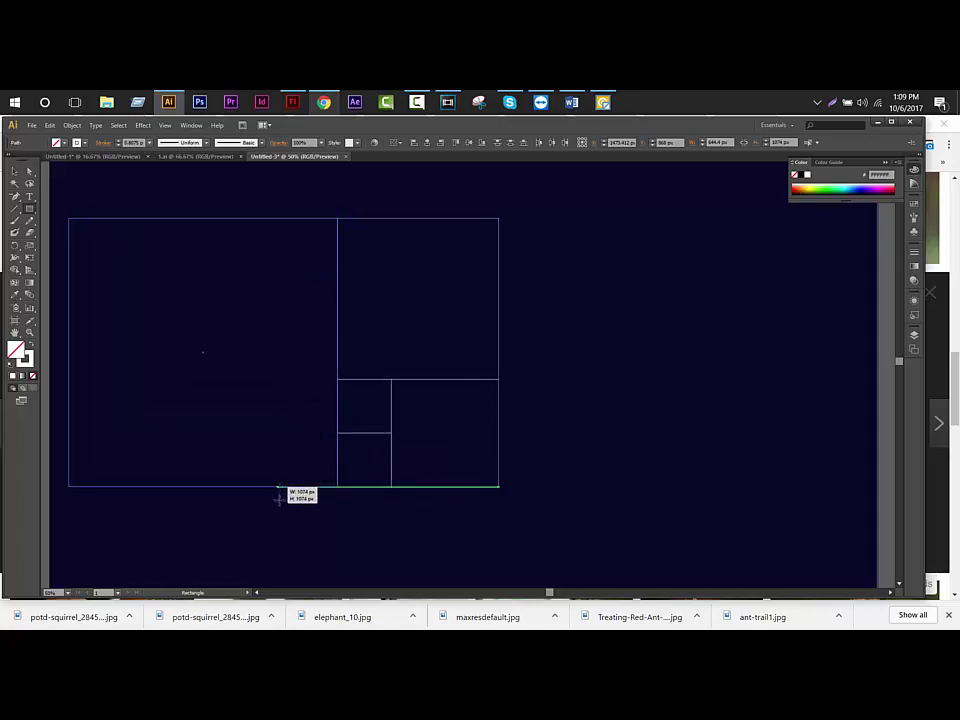
Shrink, rotate and shift the set right, add the next large square, then marquee-select everything
left_click(14, 171)
key("ctrl+a")
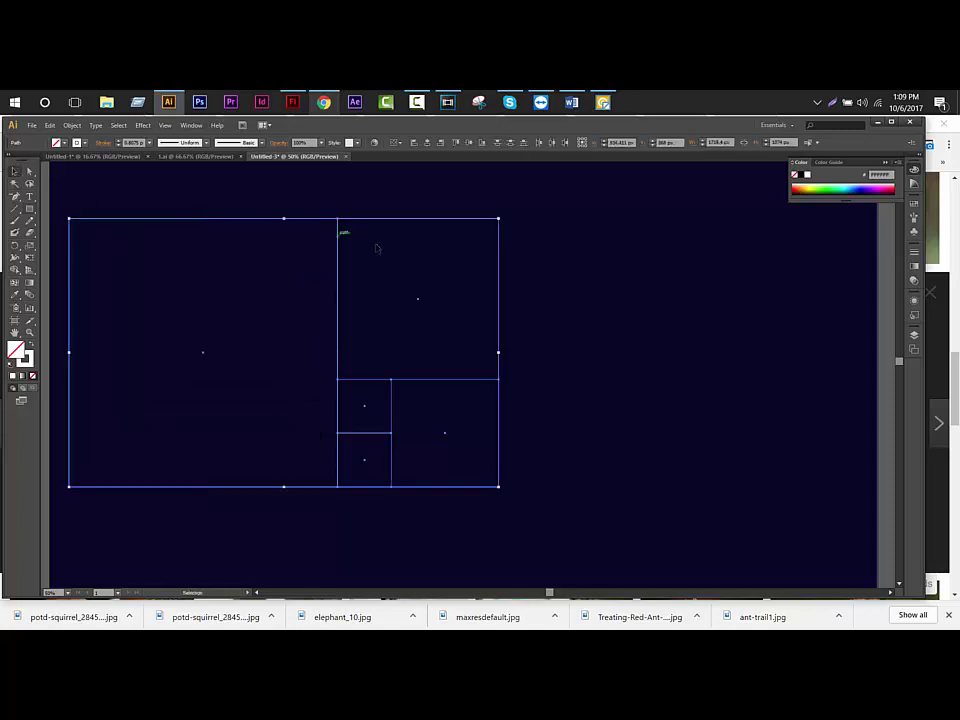
left_click_drag(509, 490, 436, 444)
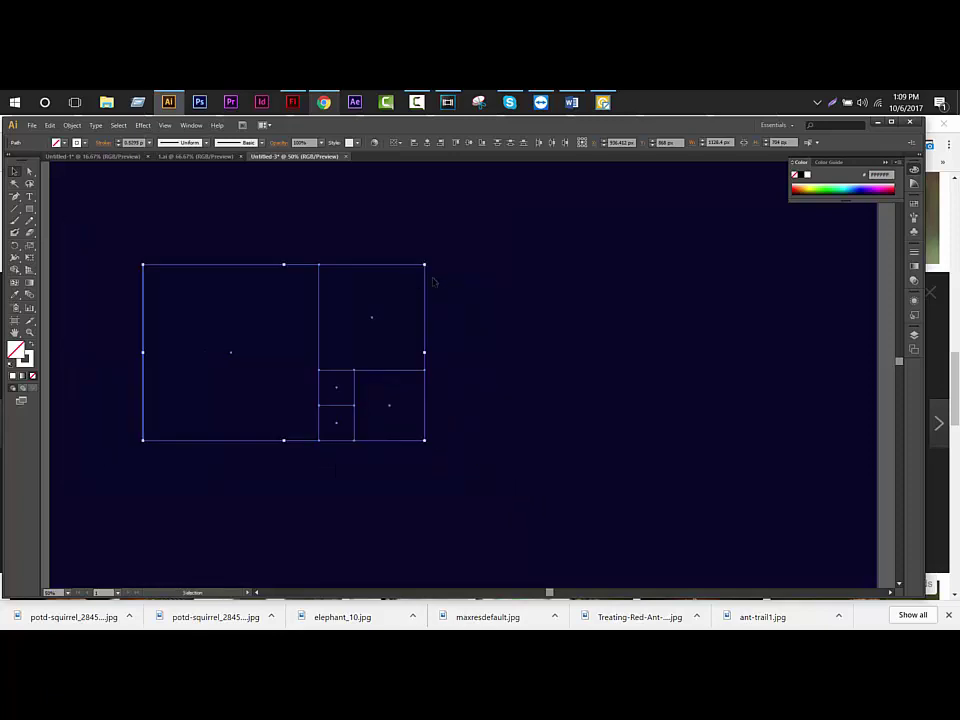
left_click_drag(428, 260, 376, 494)
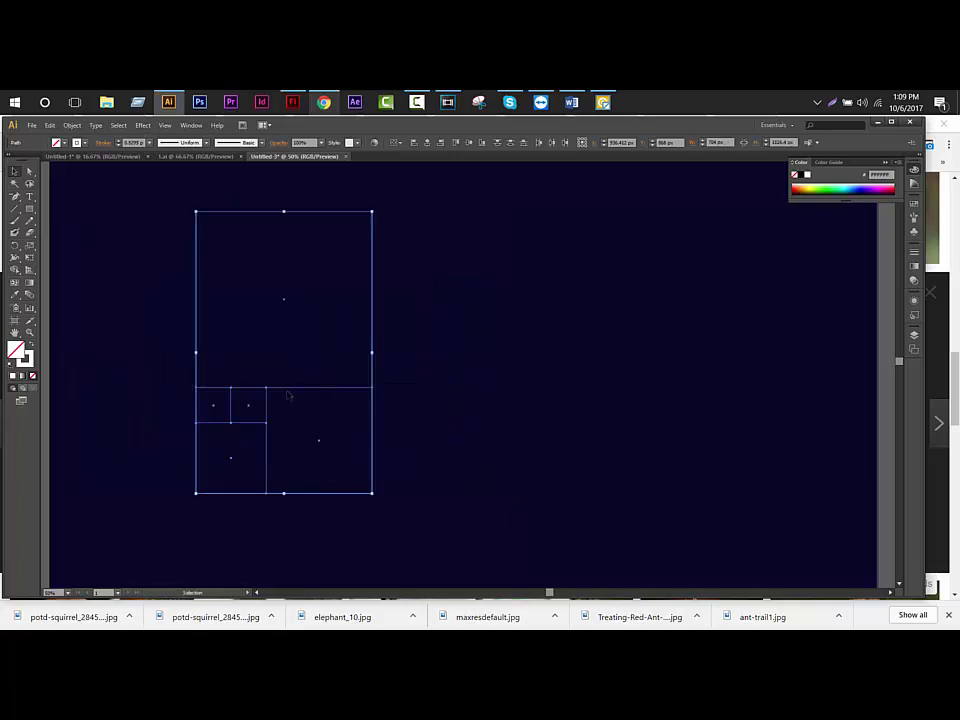
left_click_drag(288, 391, 516, 391)
key("m")
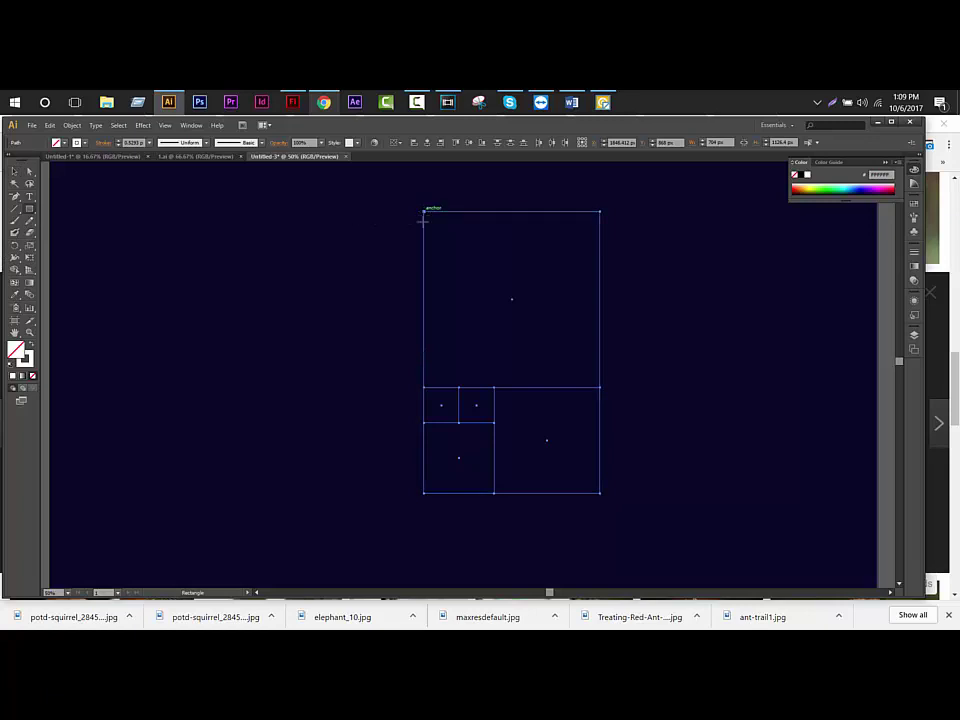
left_click_drag(424, 211, 370, 502)
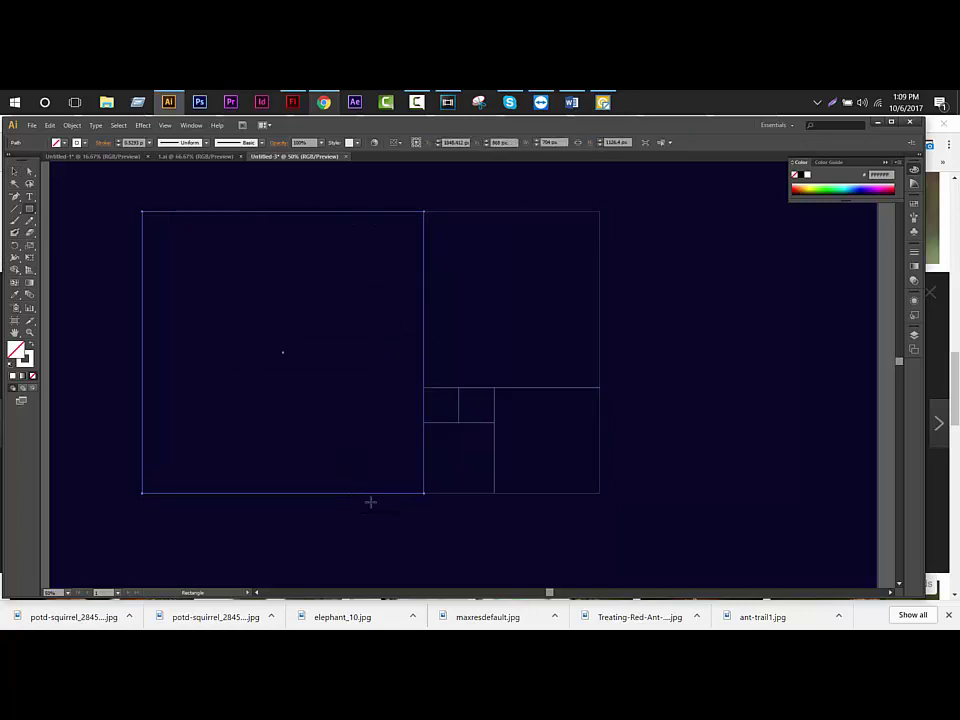
key("v")
left_click(629, 541)
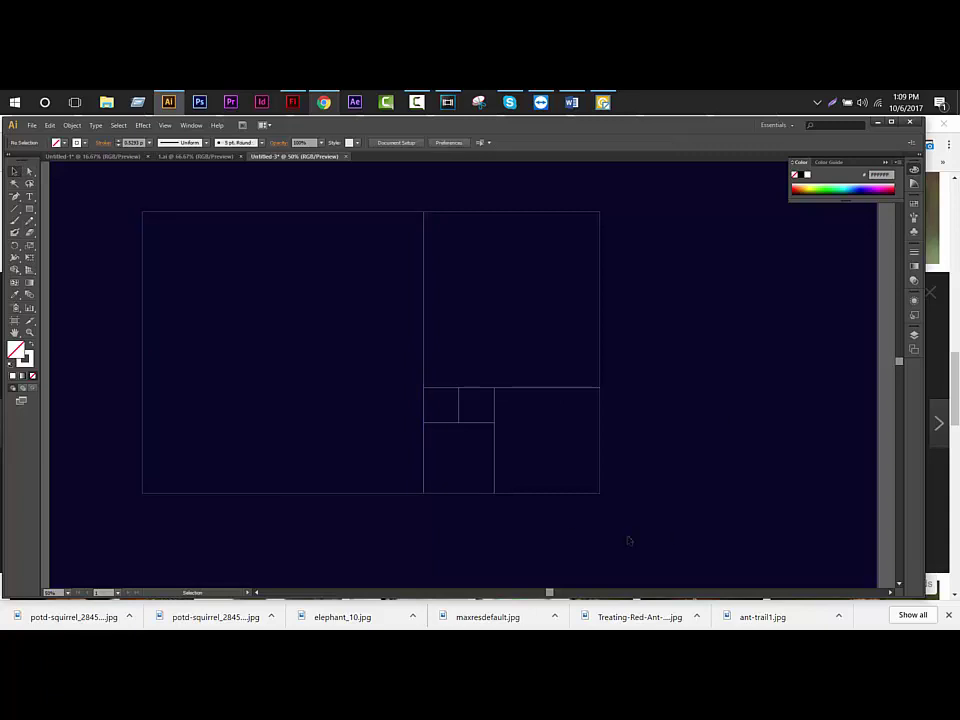
left_click_drag(629, 541, 96, 218)
Give the squares a 1 pt stroke and shrink the grid to a small block
left_click(131, 142)
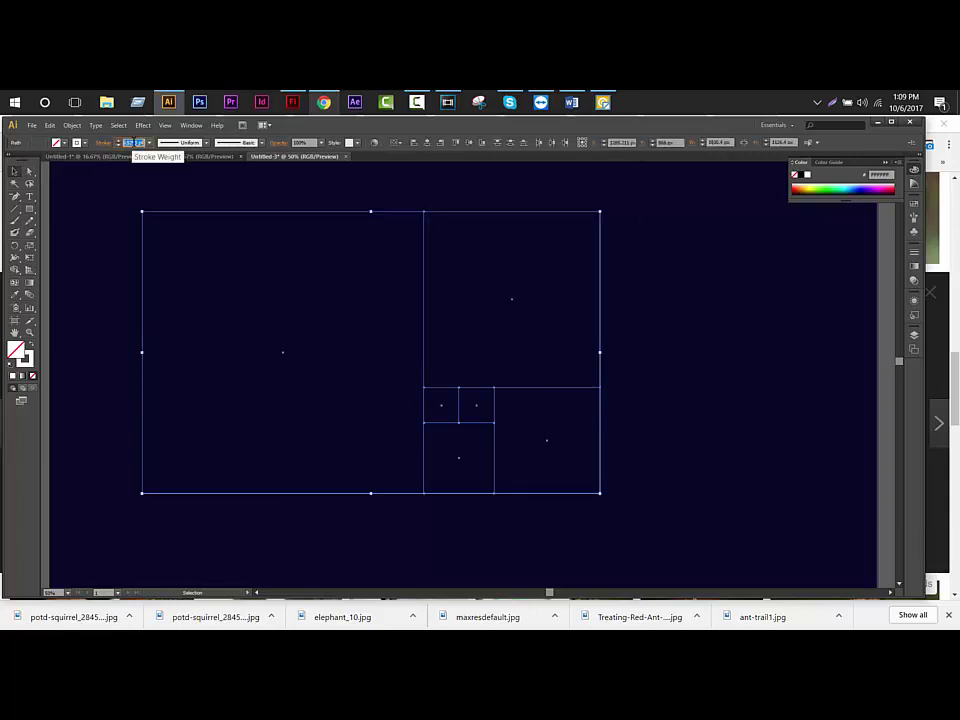
type("1")
key("Return")
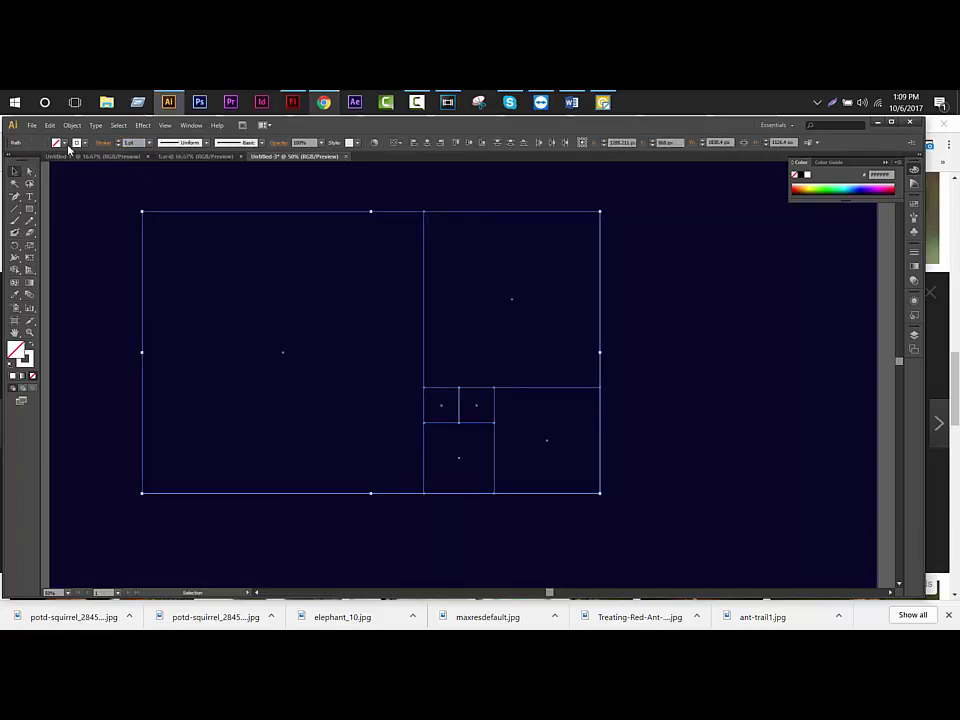
left_click(116, 180)
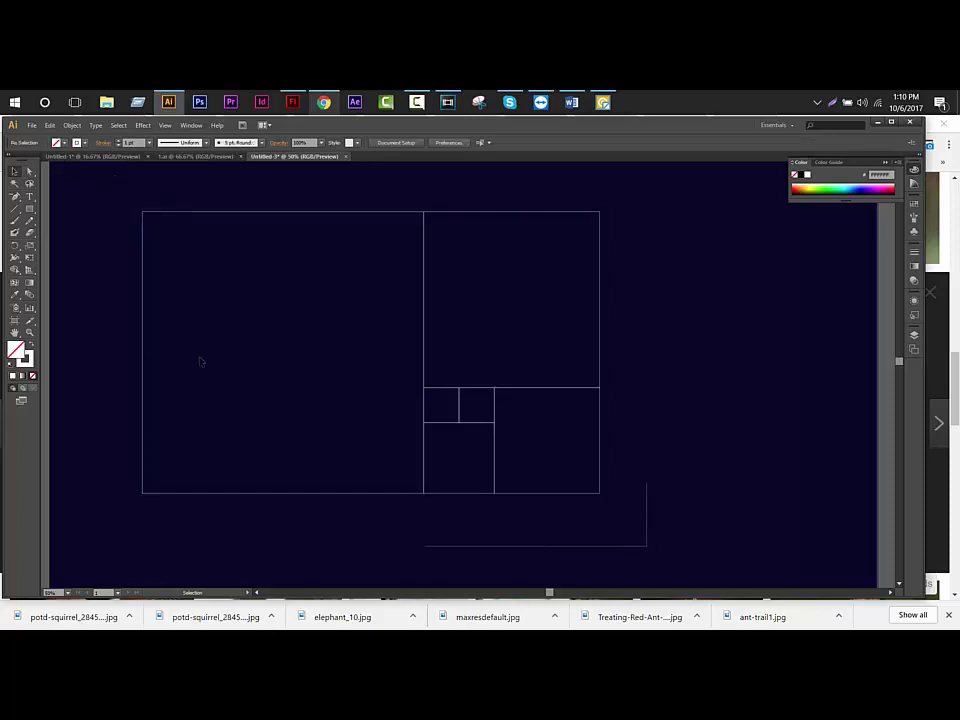
left_click_drag(647, 542, 110, 195)
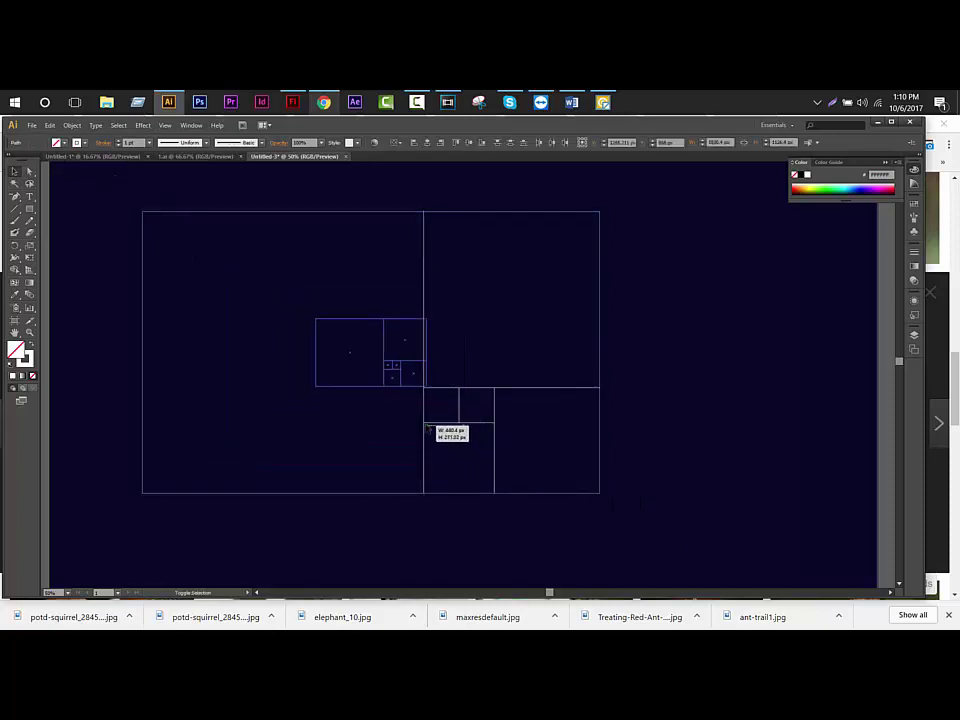
left_click_drag(600, 493, 427, 387)
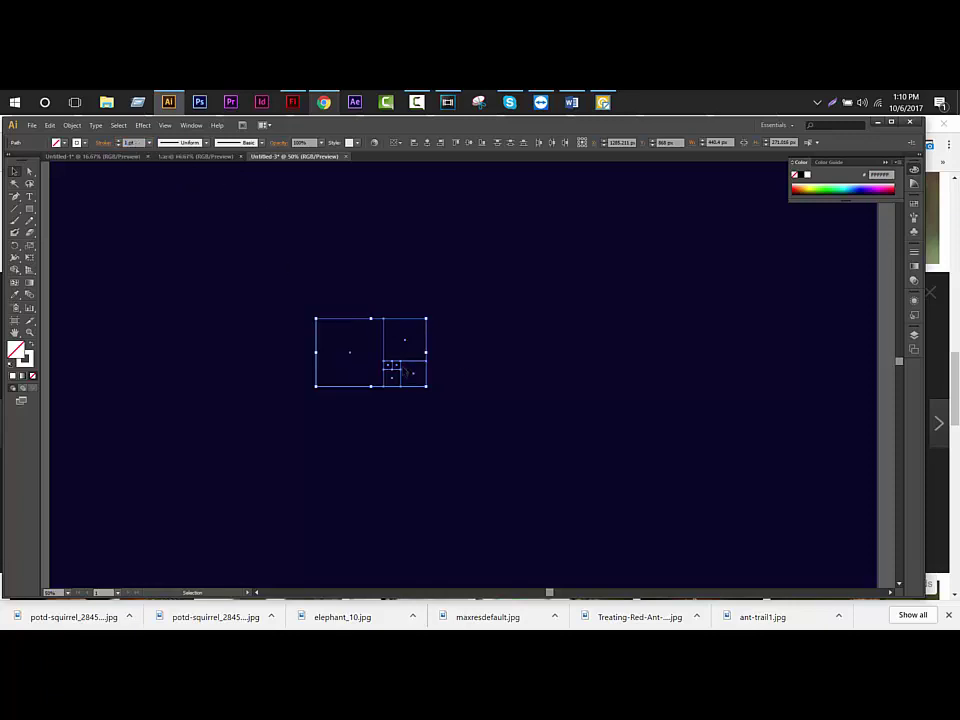
Move the rectangle group to the right and marquee-select the whole grid
left_click_drag(399, 367, 688, 295)
left_click(711, 251)
key("ctrl+plus")
key("ctrl+plus")
key("ctrl+plus")
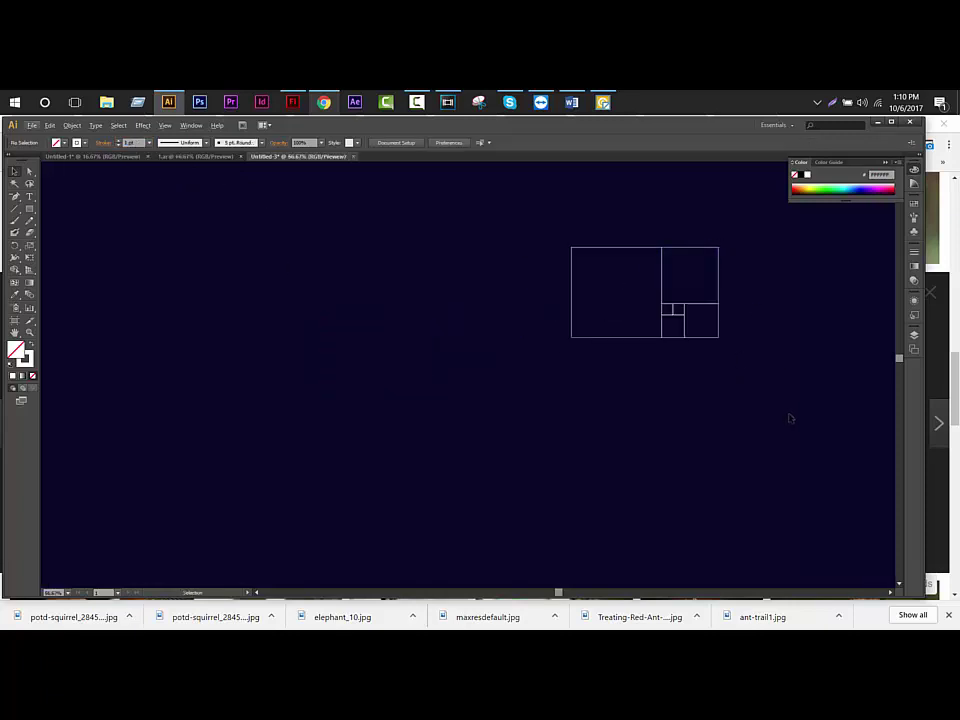
key("ctrl+minus")
left_click(601, 296)
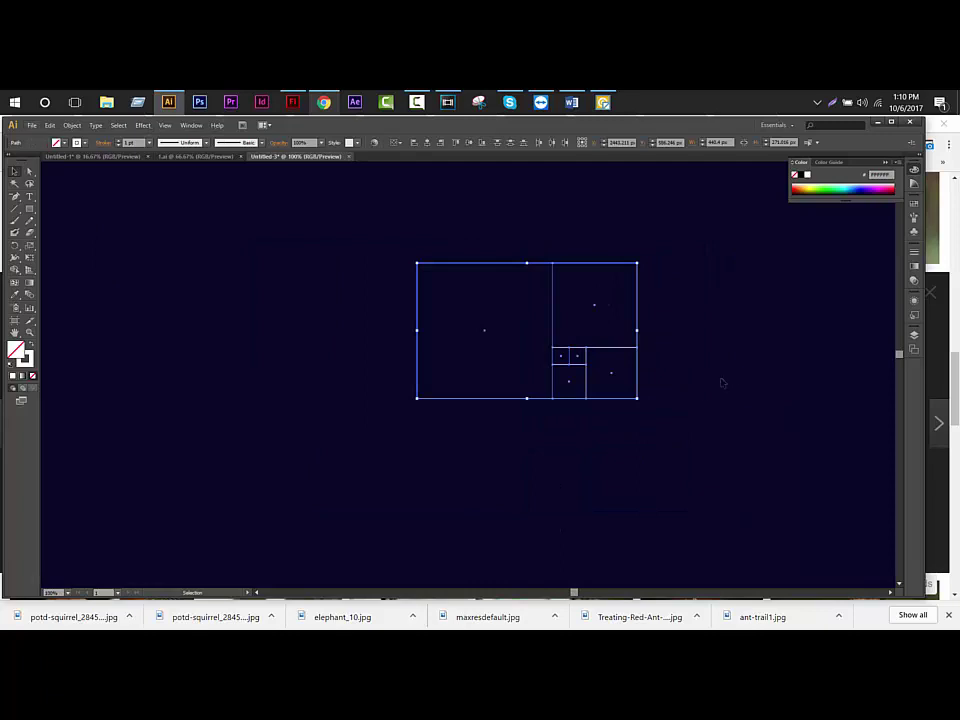
left_click(722, 382)
key("ctrl+plus")
key("ctrl+plus")
key("ctrl+plus")
scroll(694, 456, "left", 2)
scroll(690, 409, "left", 1)
key("ctrl+minus")
key("ctrl+minus")
key("ctrl+minus")
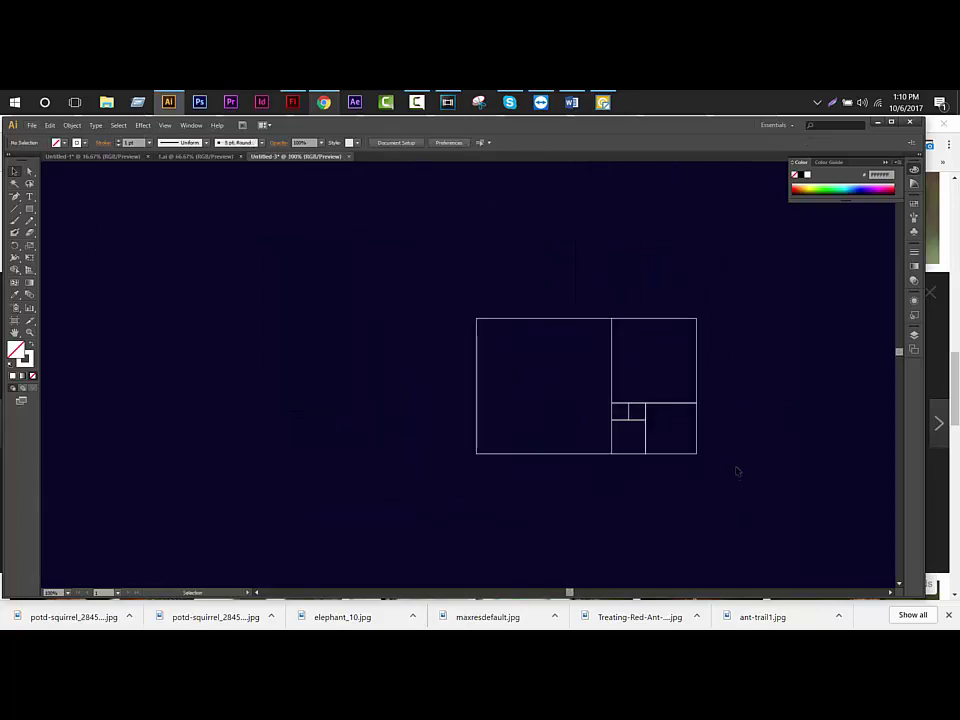
key("ctrl+plus")
left_click_drag(747, 514, 120, 331)
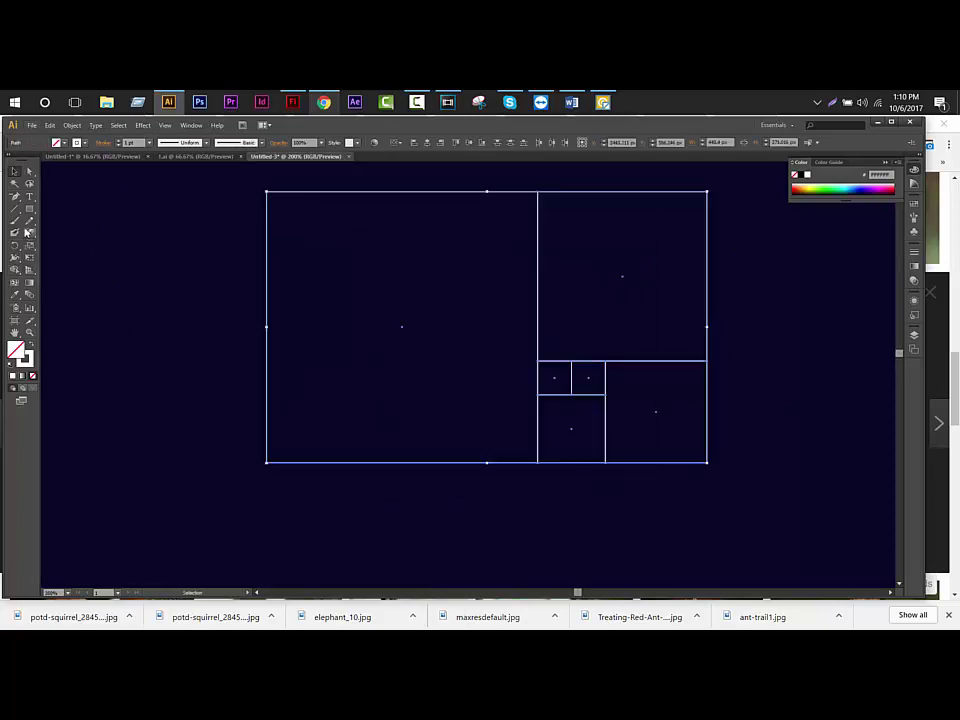
Draw a circle inscribed in the large left square
left_click_drag(28, 232, 72, 232)
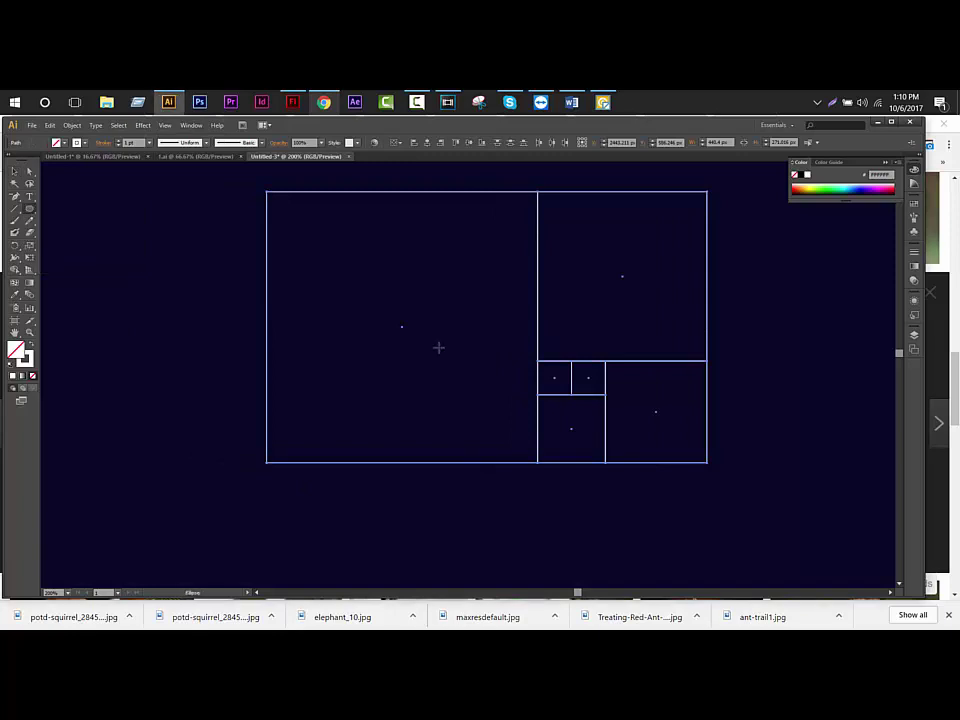
left_click_drag(401, 326, 519, 463)
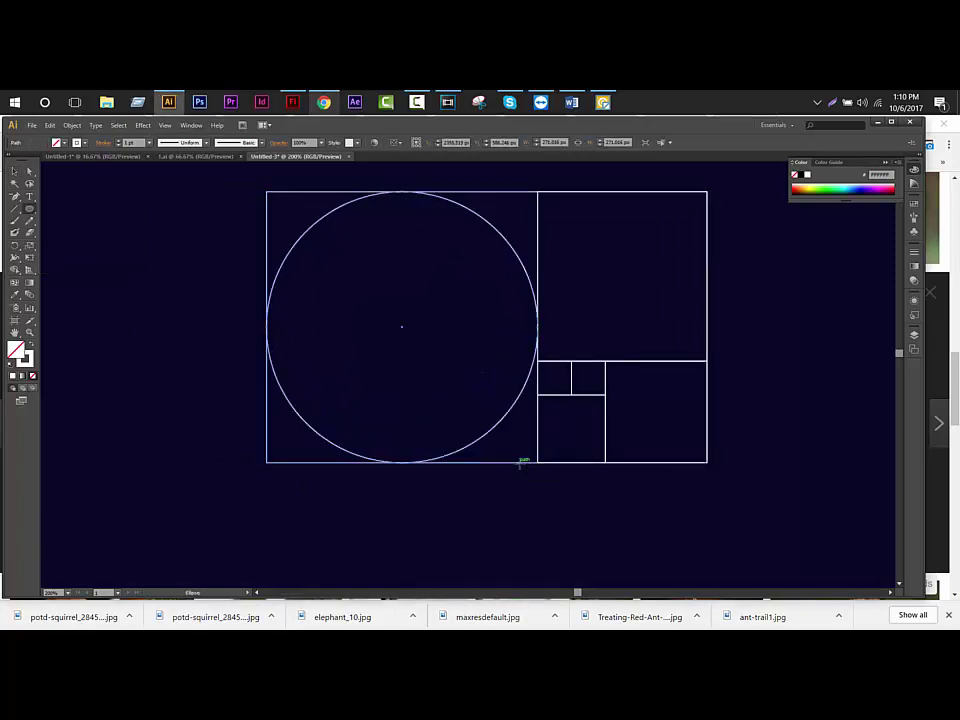
scroll(412, 193, "up", 2)
scroll(412, 193, "up", 3)
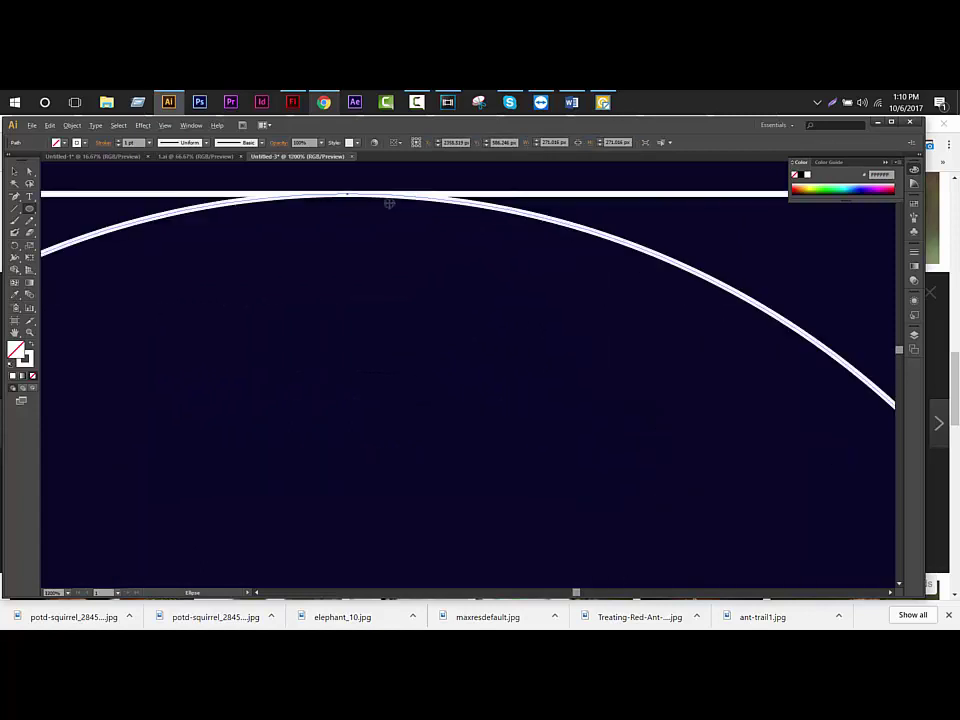
scroll(455, 241, "down", 5)
left_click(15, 170)
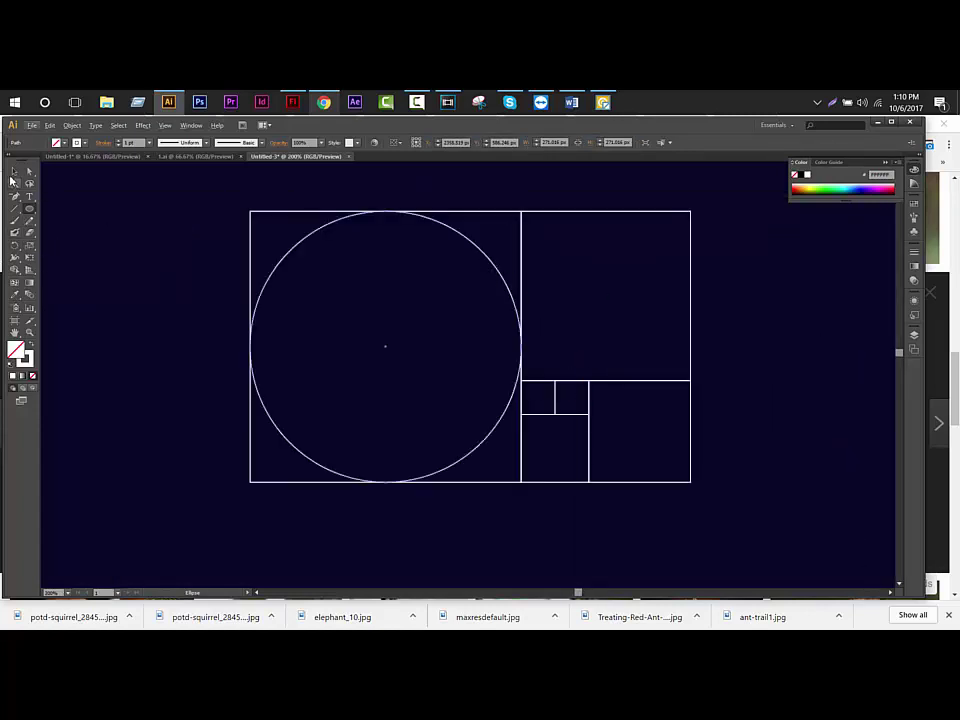
Draw a circle inscribed in the upper-right square
left_click(740, 305)
scroll(748, 291, "up", 2)
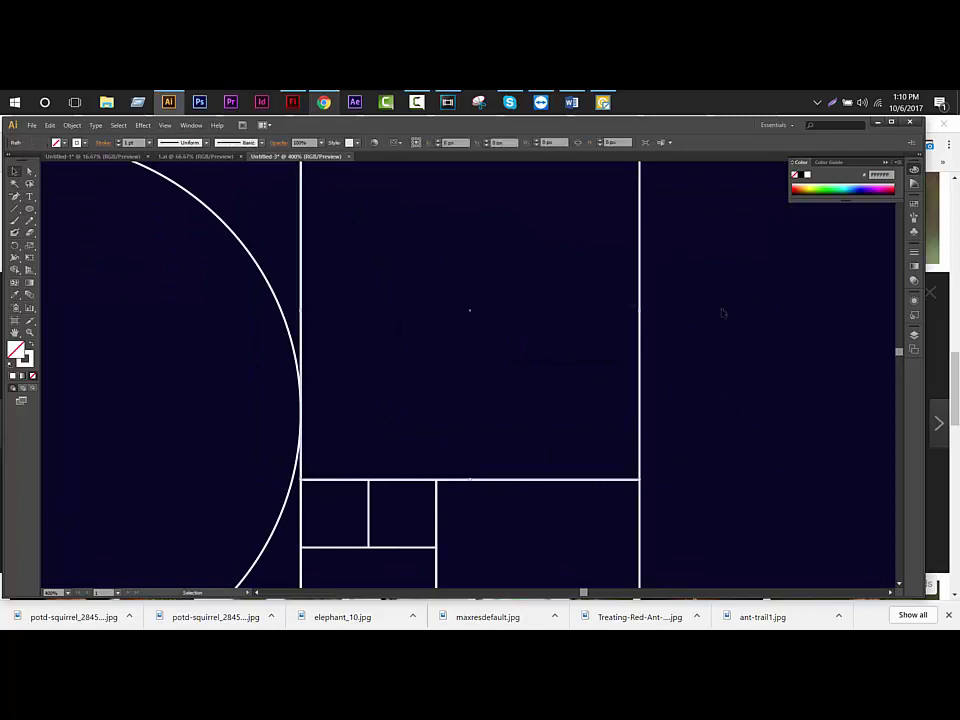
scroll(720, 310, "up", 2)
left_click(35, 217)
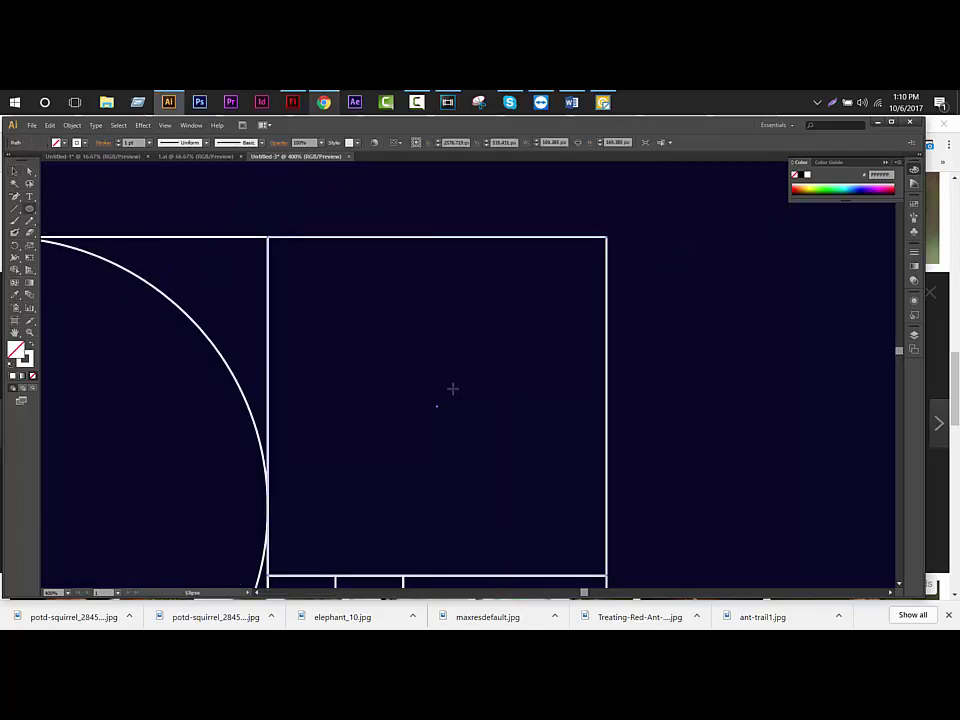
left_click_drag(437, 406, 607, 574)
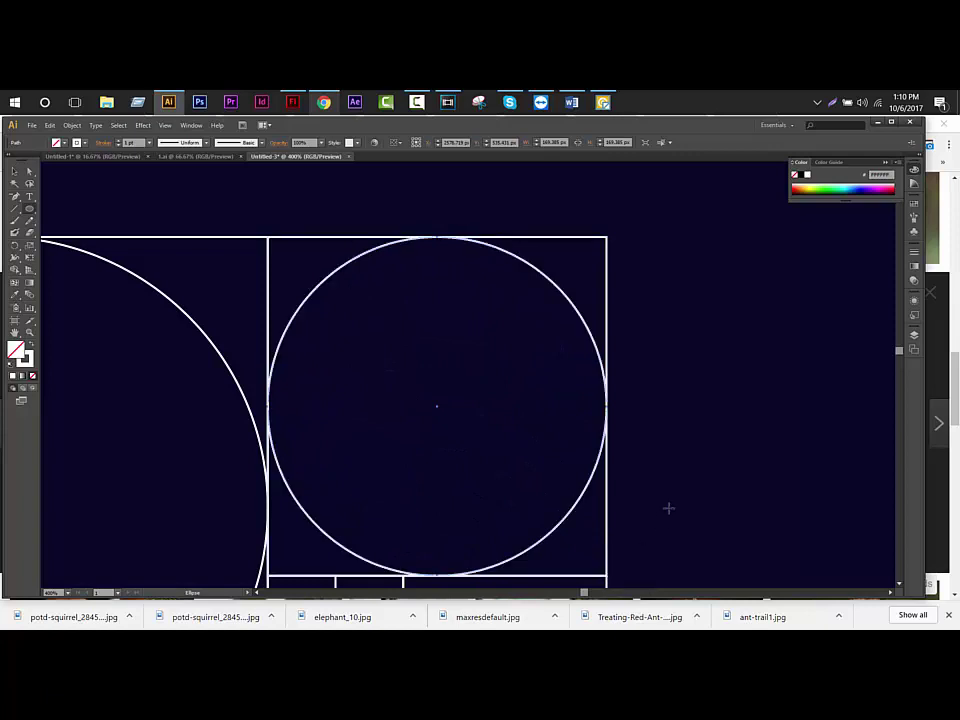
Draw a circle inscribed in the lower-right square
key("space")
scroll(529, 386, "down", 3)
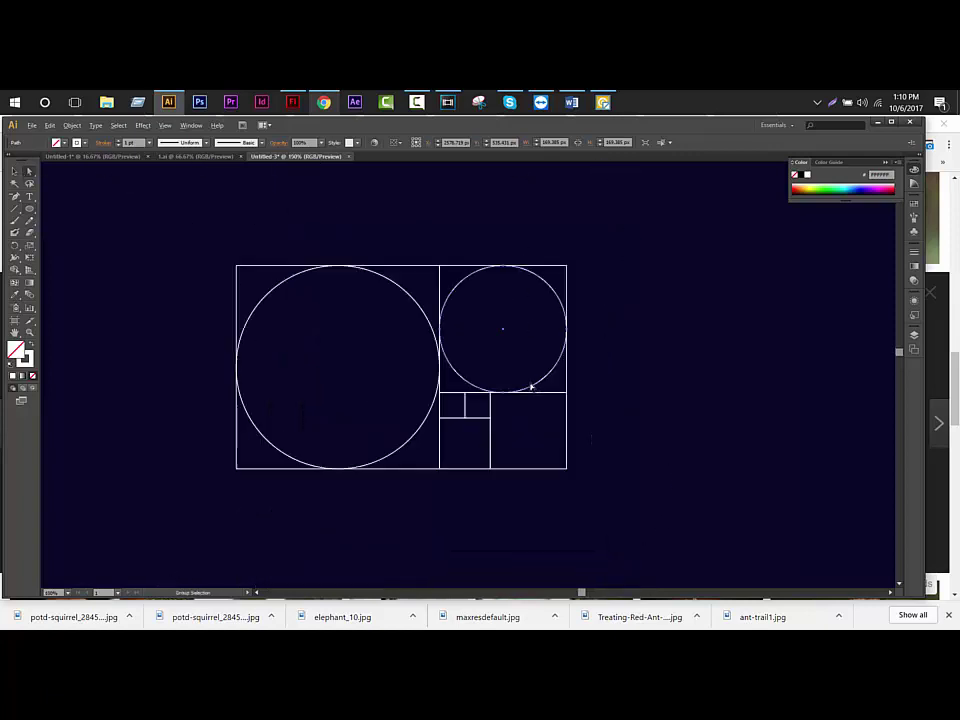
scroll(591, 486, "up", 1)
key("a")
left_click_drag(600, 536, 490, 426)
scroll(591, 477, "up", 2)
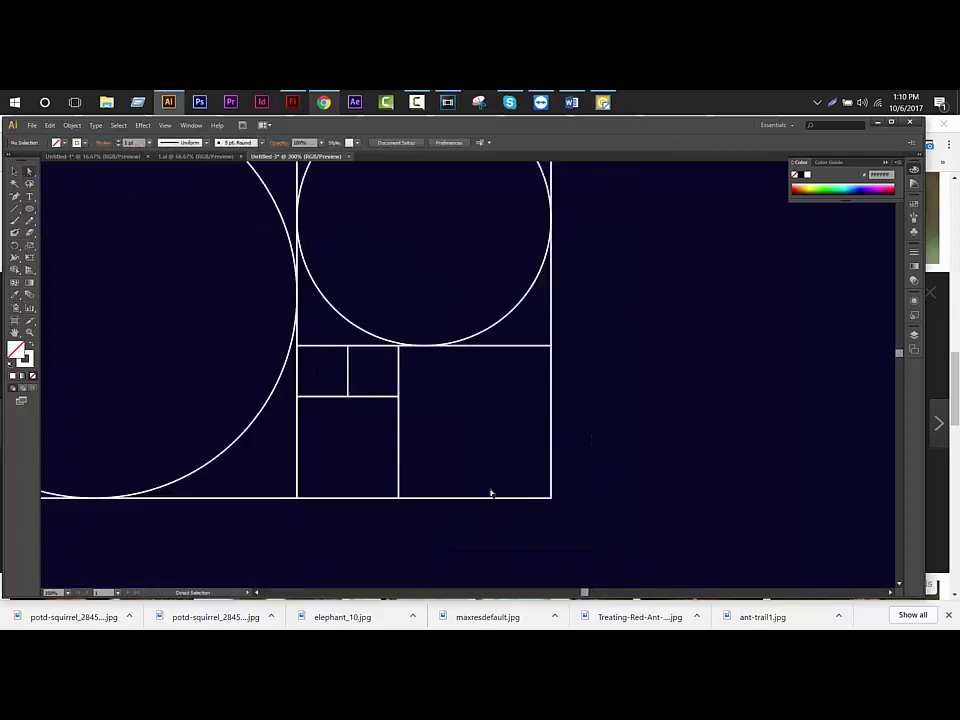
key("l")
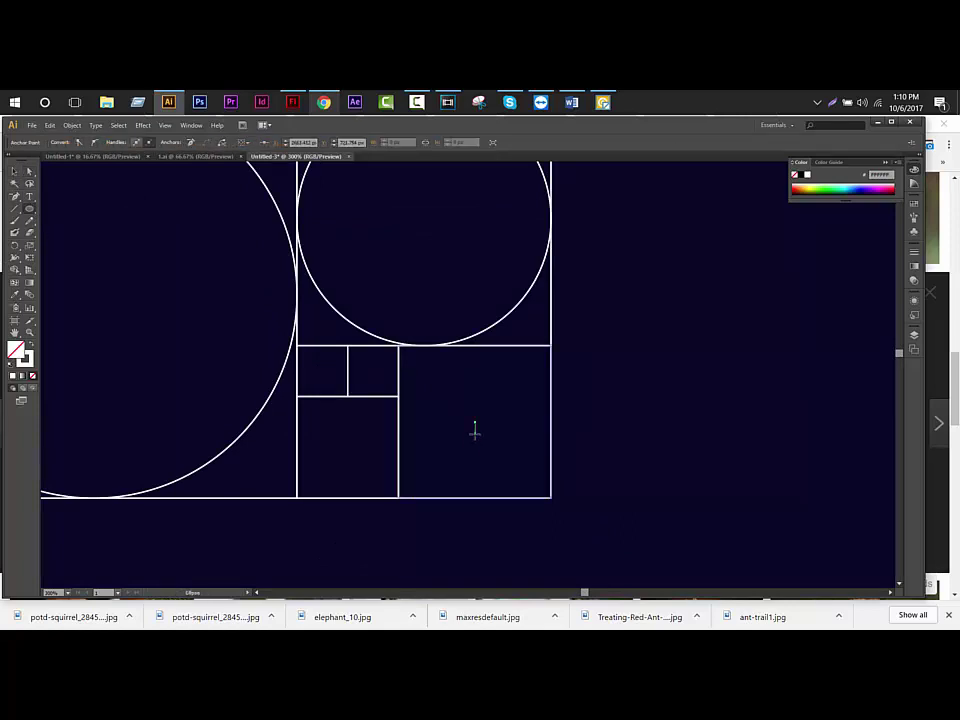
left_click_drag(476, 421, 551, 497)
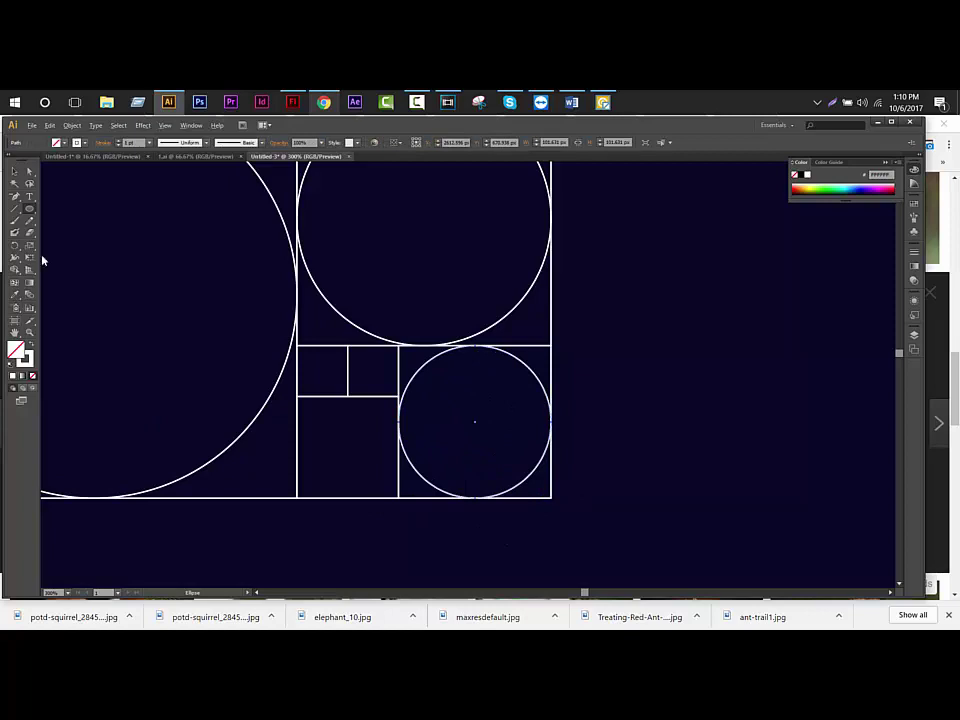
Draw a circle from the lower-left square's centre so it fits the square
scroll(45, 252, "up", 1)
left_click(14, 171)
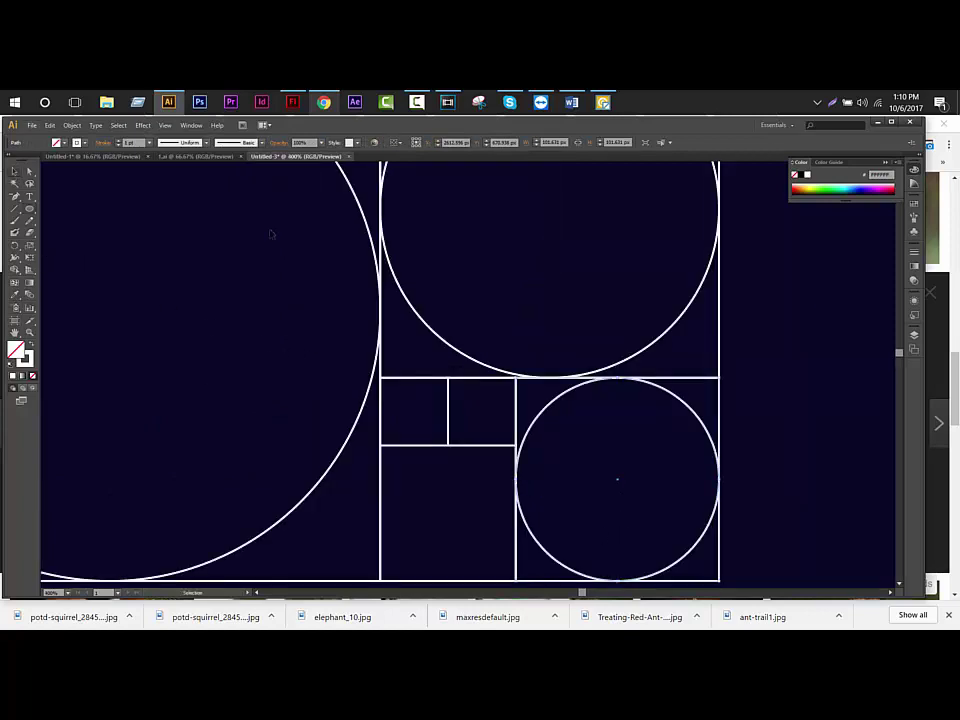
scroll(729, 330, "down", 1)
scroll(729, 330, "down", 2)
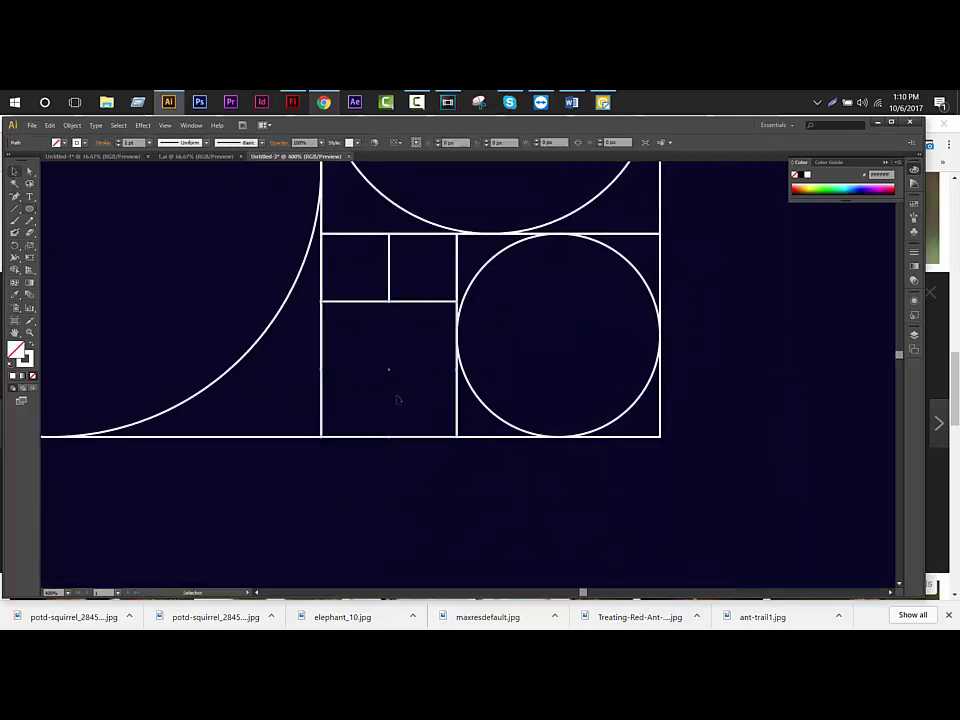
key("l")
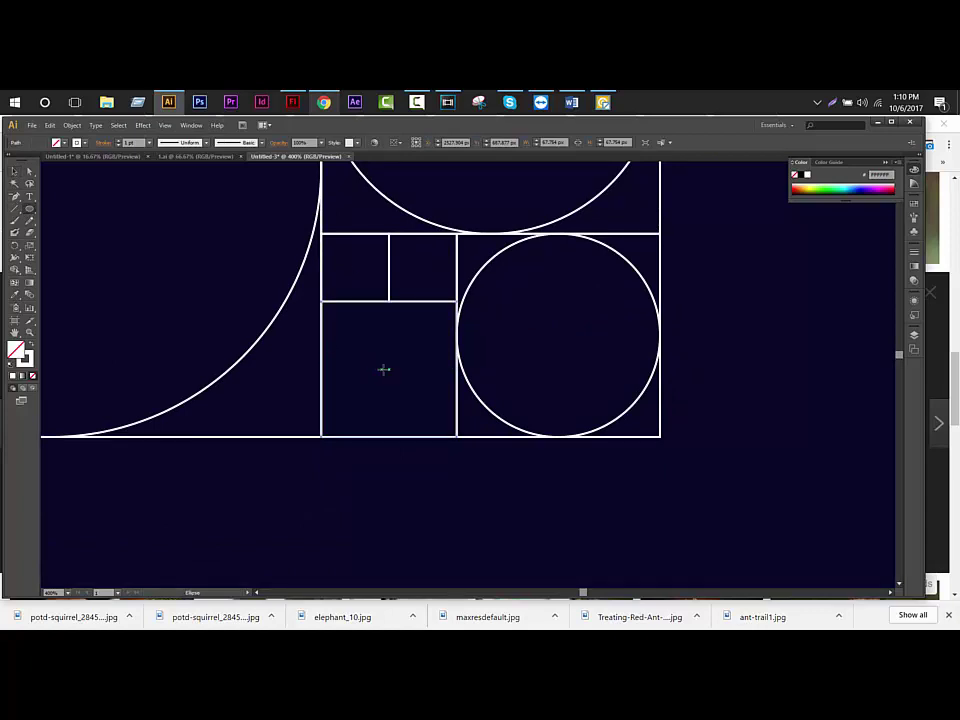
left_click_drag(389, 370, 433, 428)
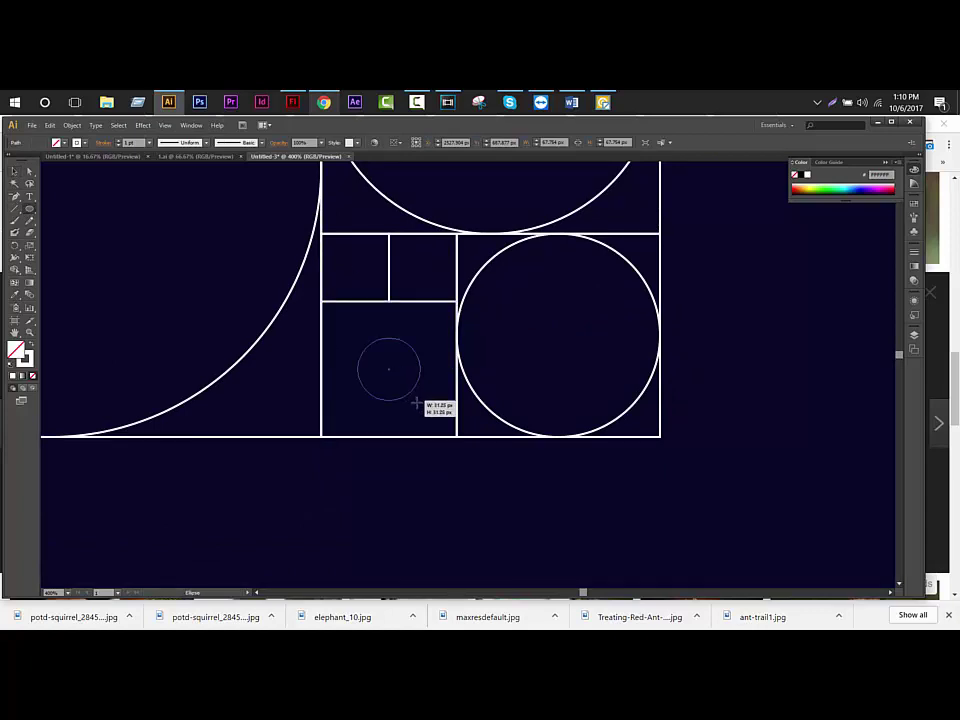
left_click_drag(433, 428, 446, 438)
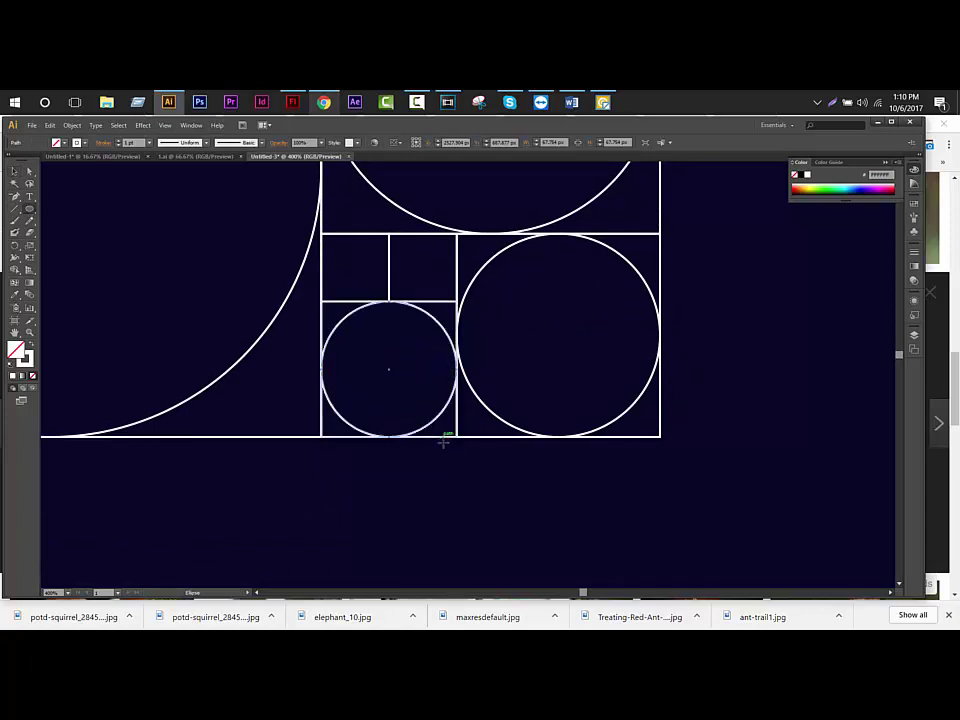
Inscribe a circle in the small square, then return the view to 100% with Ctrl+1
scroll(420, 266, "up", 3)
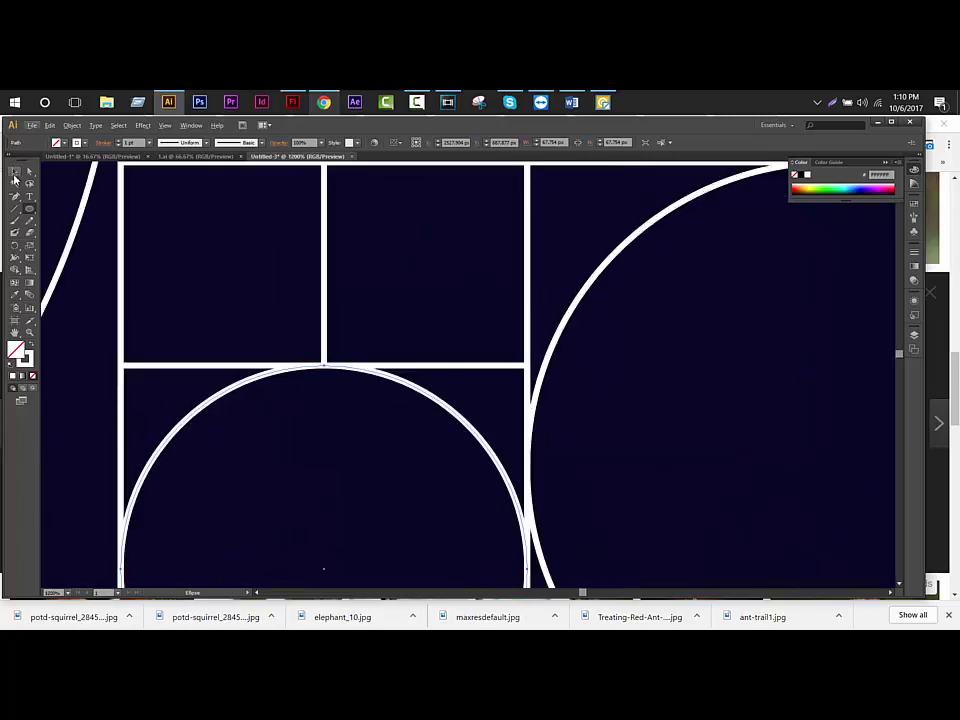
left_click(15, 172)
left_click_drag(160, 285, 261, 390)
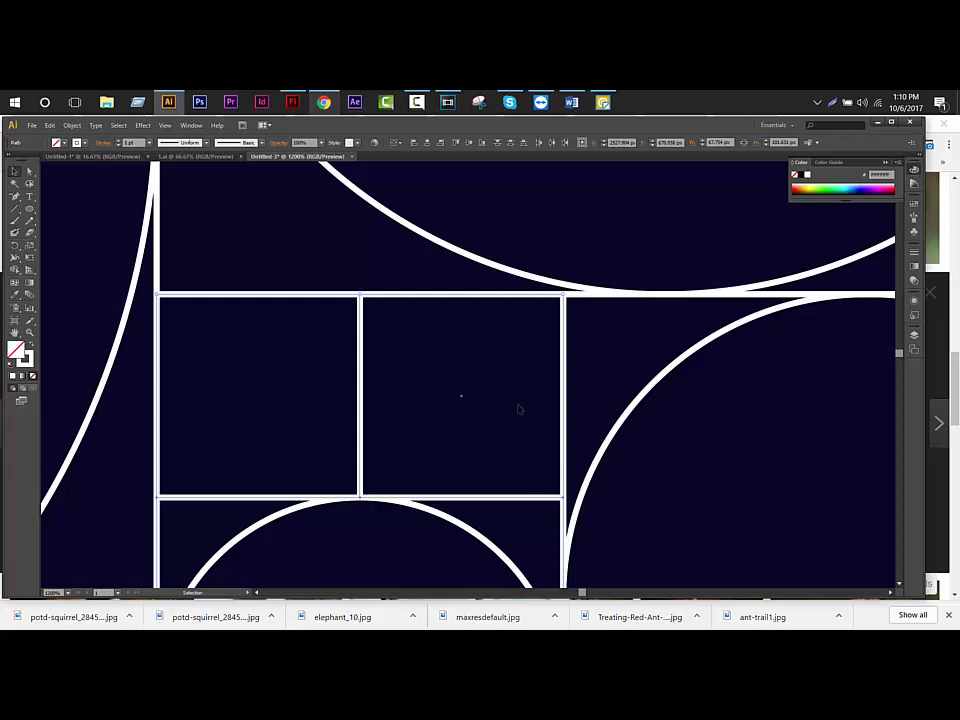
left_click(29, 208)
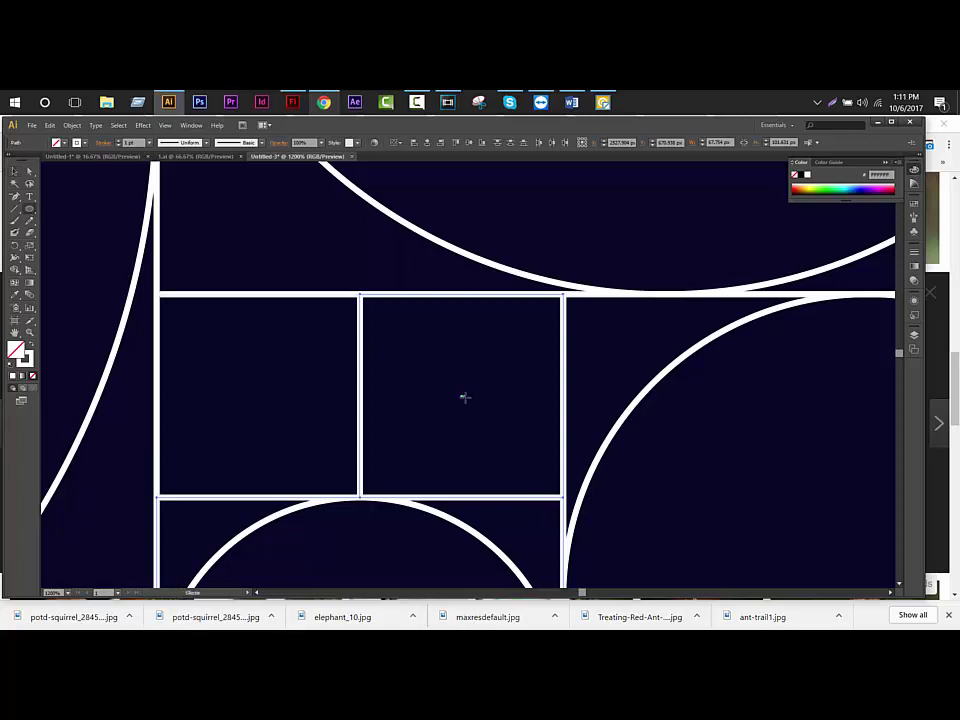
left_click_drag(461, 395, 545, 495)
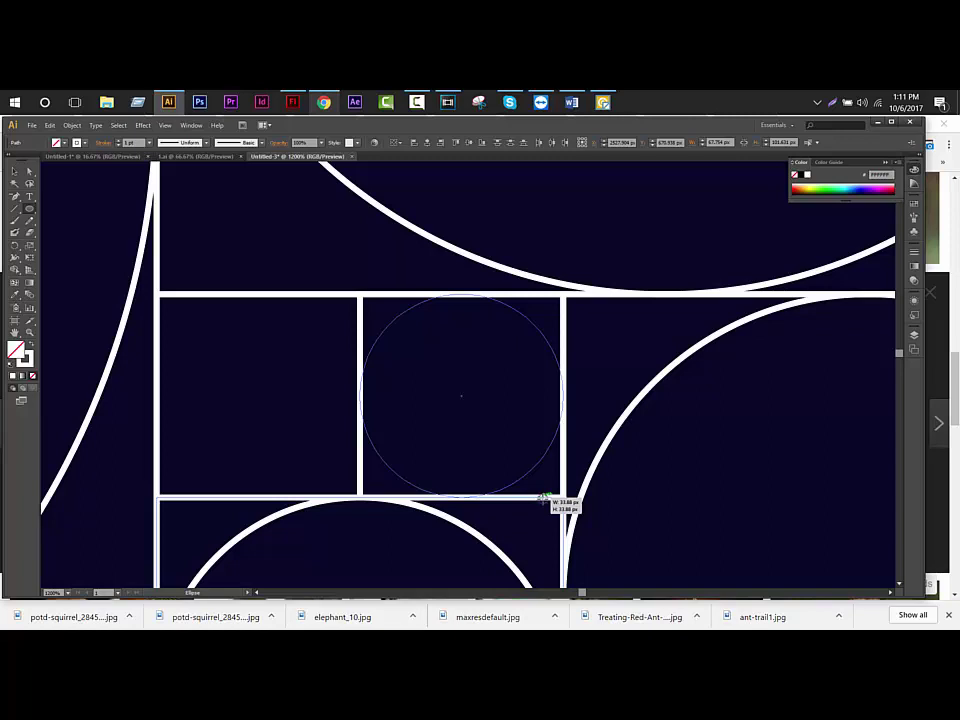
left_click_drag(543, 497, 543, 497)
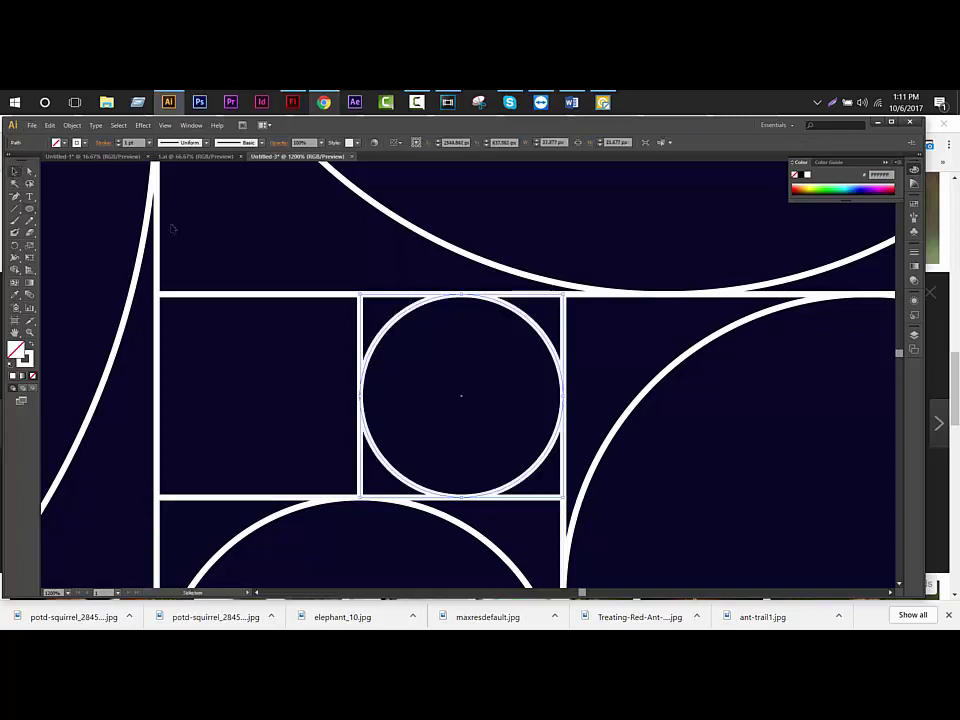
left_click(313, 261)
key("ctrl+1")
scroll(425, 365, "up", 2)
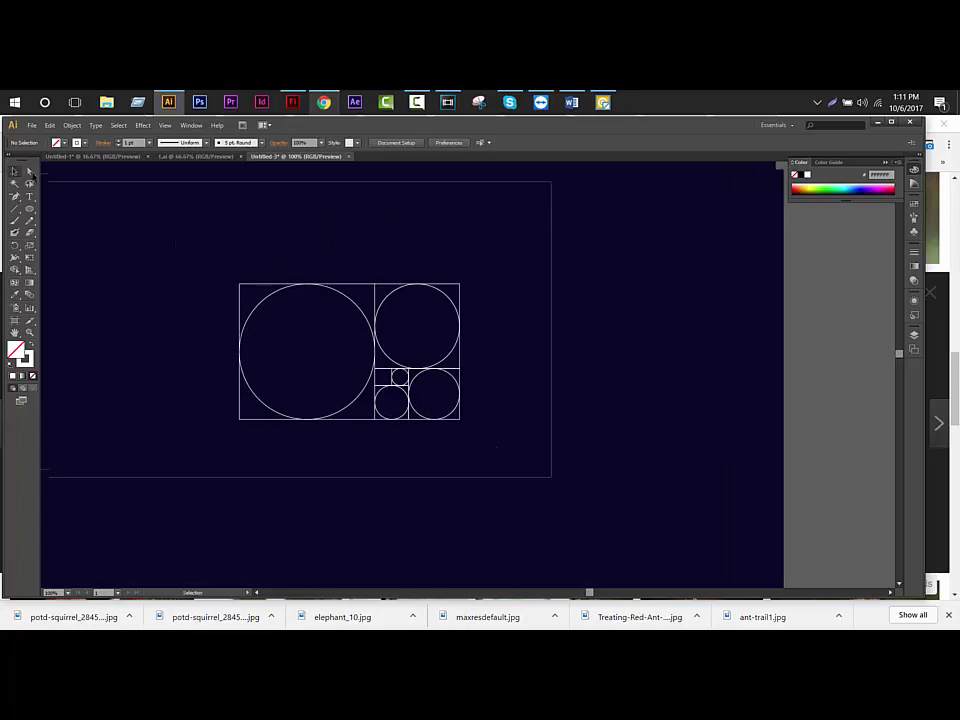
Ungroup all the artwork and move it toward the artboard's top-right
key("ctrl+a")
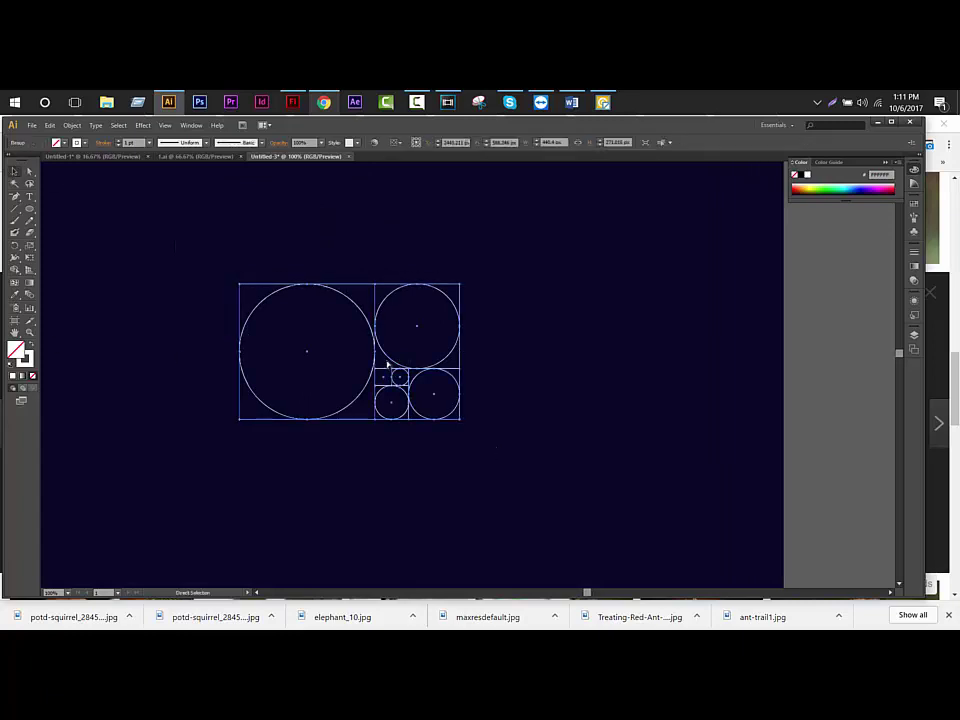
key("ctrl+shift+g")
key("ctrl+minus")
scroll(380, 348, "down", 2)
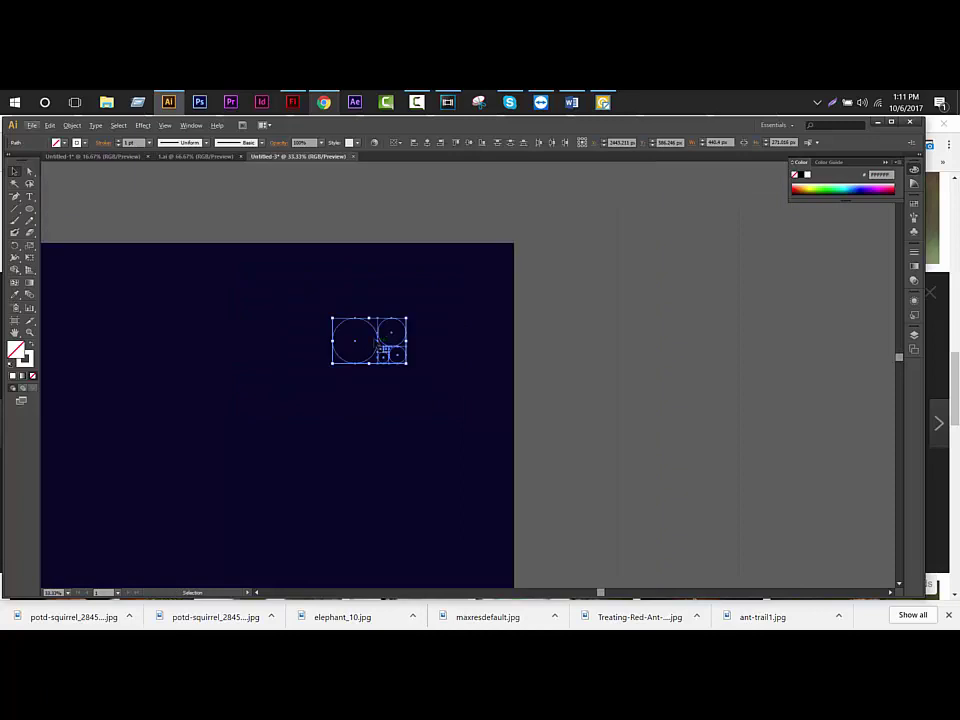
scroll(415, 375, "up", 1)
scroll(410, 370, "up", 1)
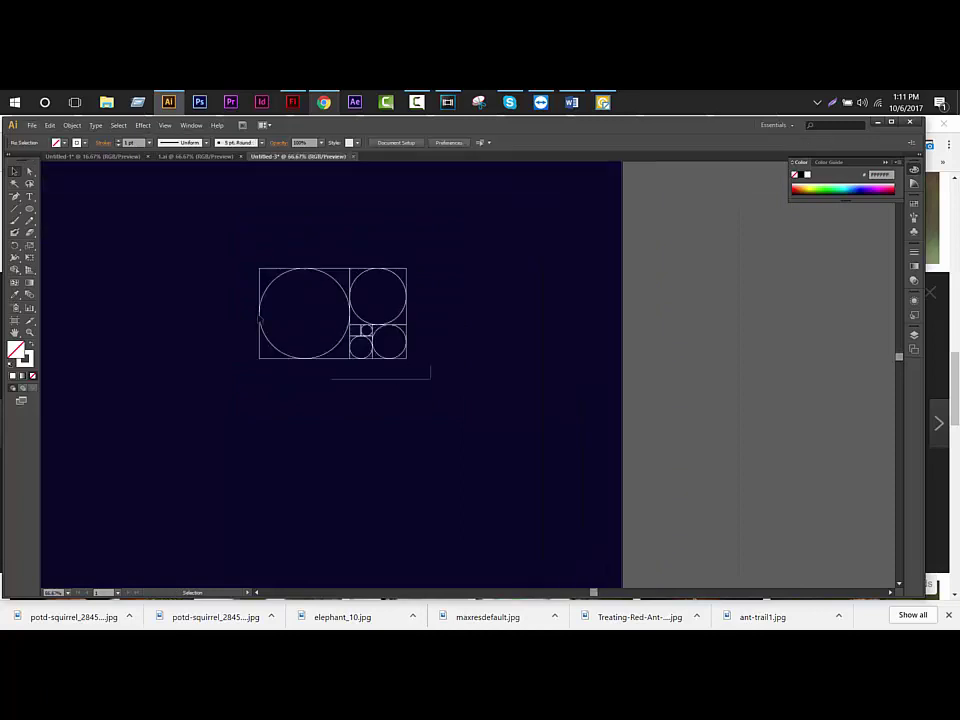
left_click_drag(355, 313, 515, 221)
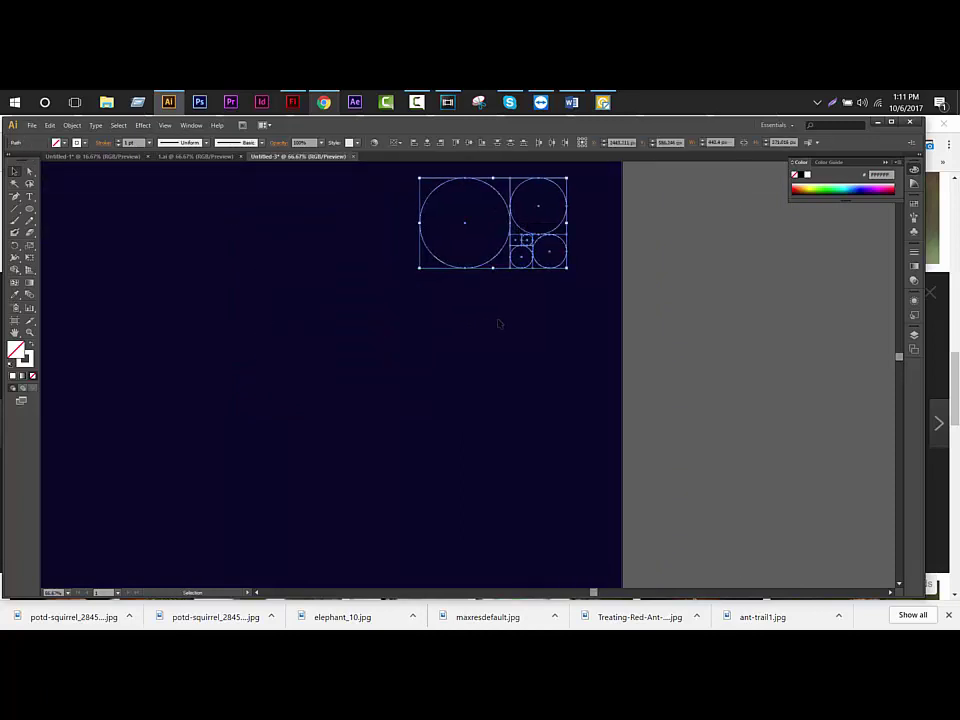
left_click(499, 321)
left_click_drag(422, 292, 589, 424)
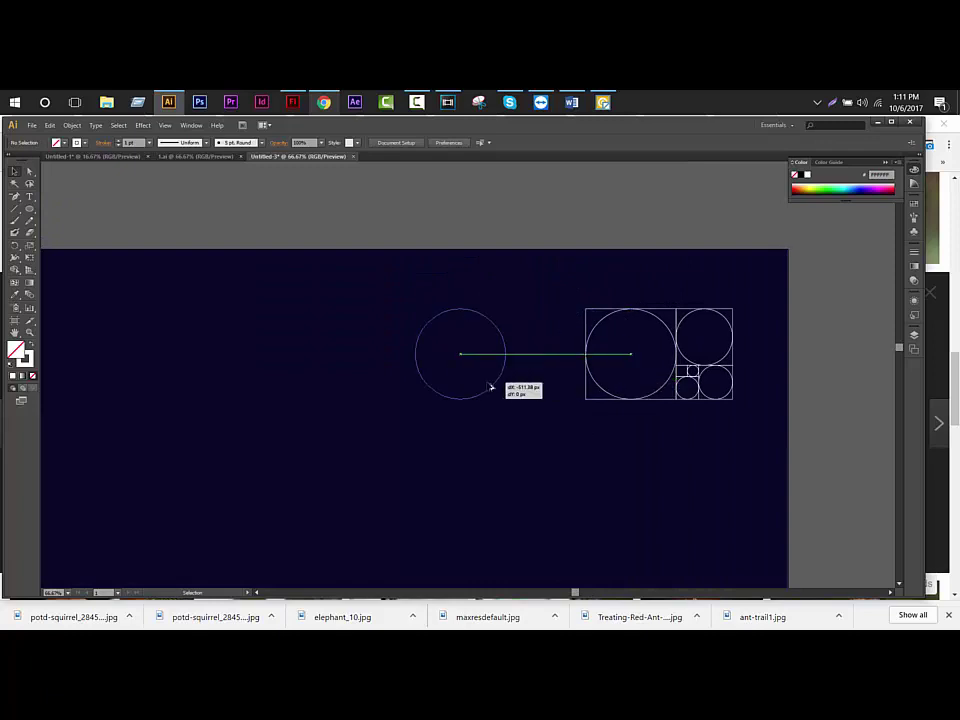
Alt-drag copies of the large circle and another circle out to the left, undoing one copy
left_click_drag(669, 385, 411, 385)
left_click_drag(676, 370, 344, 370)
mouse_move(729, 398)
left_mouse_down()
mouse_move(382, 402)
mouse_move(382, 370)
left_mouse_up()
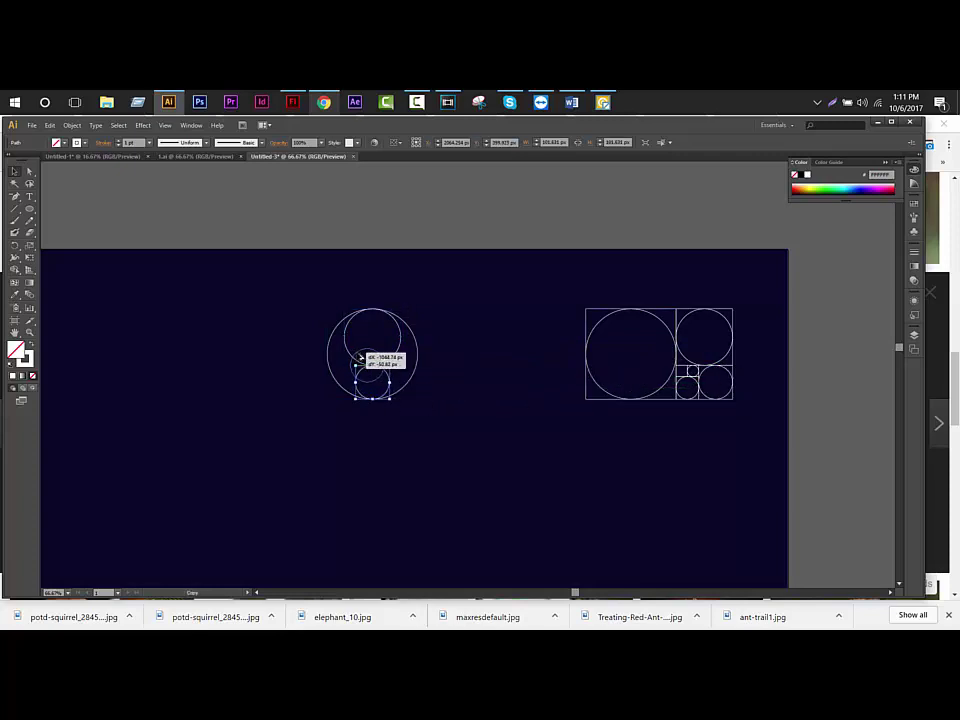
key("ctrl+z")
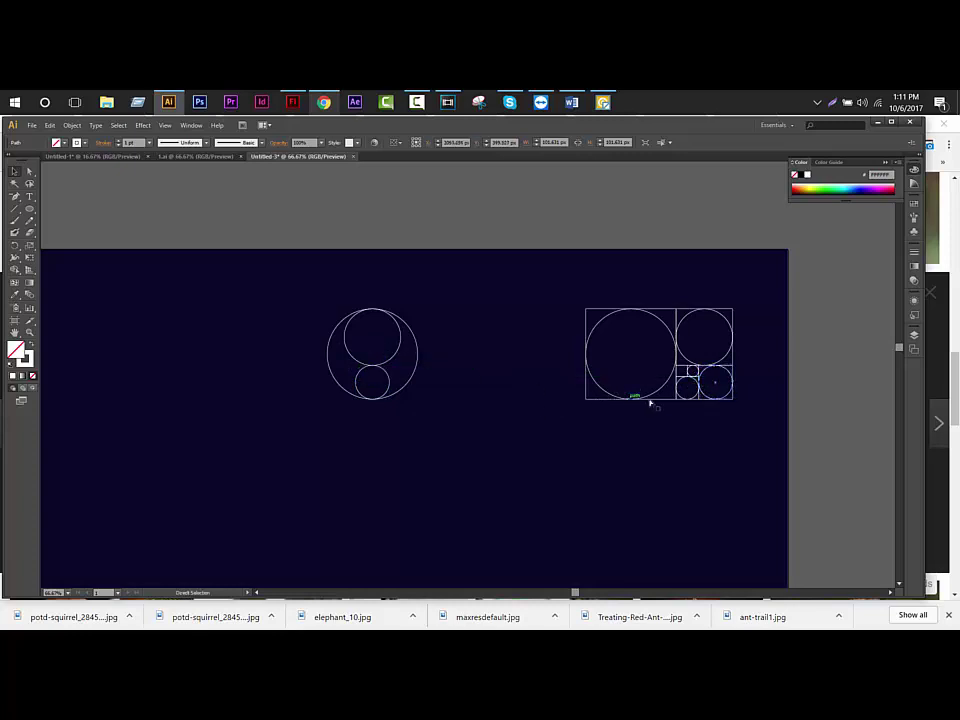
scroll(692, 382, "up", 2)
Place small circle copies on the left and right sides inside the big circle, then select all circles
mouse_move(692, 382)
left_mouse_down()
mouse_move(205, 366)
mouse_move(318, 352)
mouse_move(702, 385)
mouse_move(454, 384)
left_mouse_up()
left_click_drag(328, 342, 327, 340)
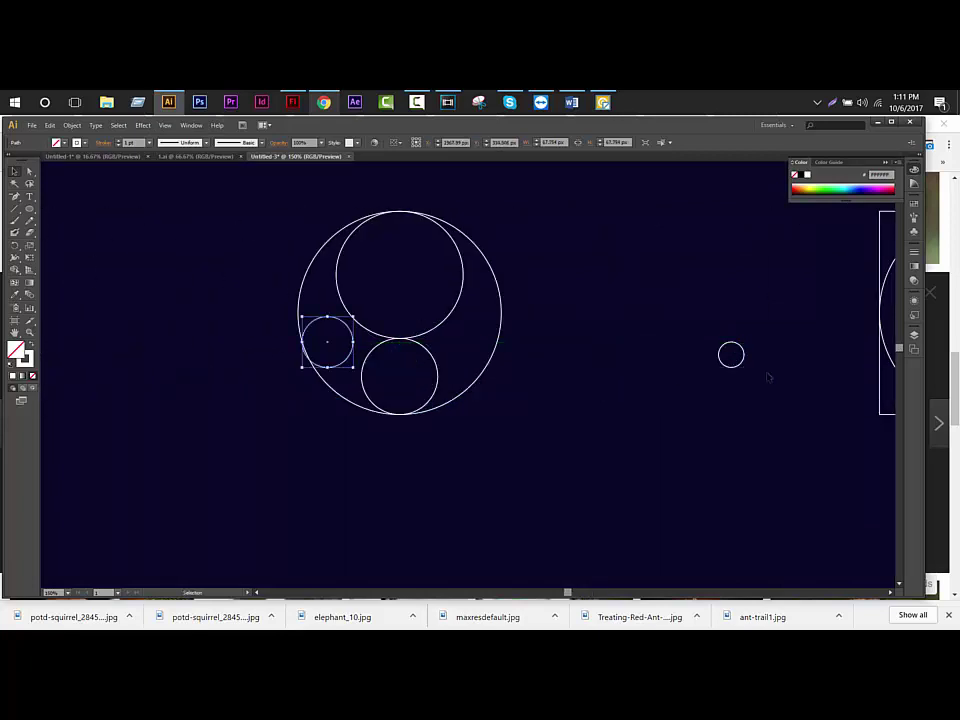
left_click_drag(731, 355, 458, 338)
left_click_drag(204, 257, 281, 241)
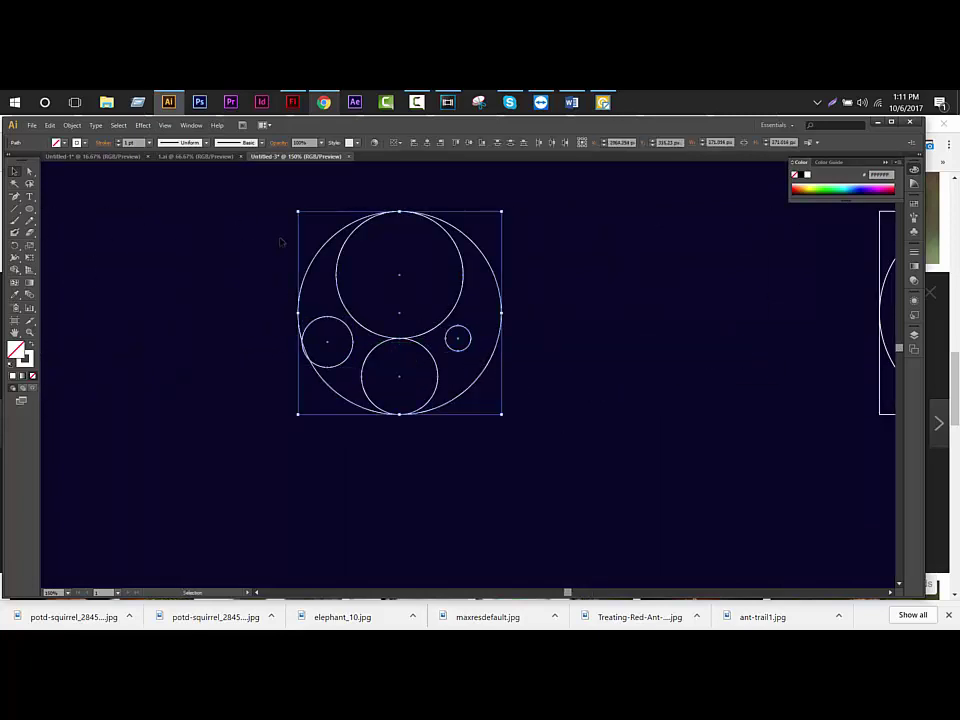
left_click(402, 146)
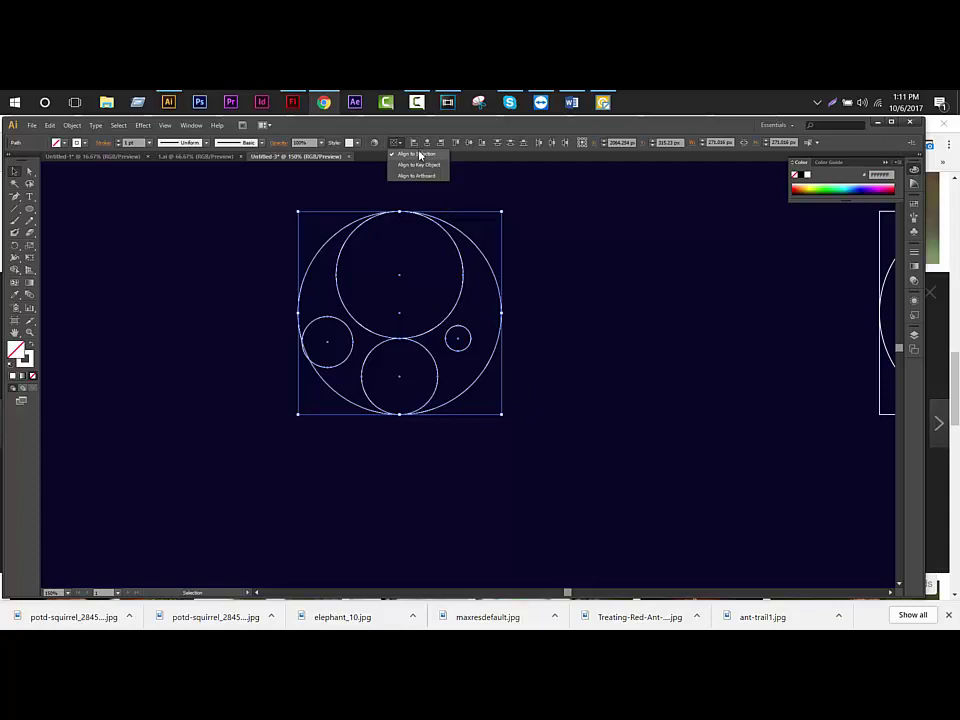
Align the circles to their selection, centring them horizontally and vertically into concentric rings
left_click(420, 154)
left_click(428, 143)
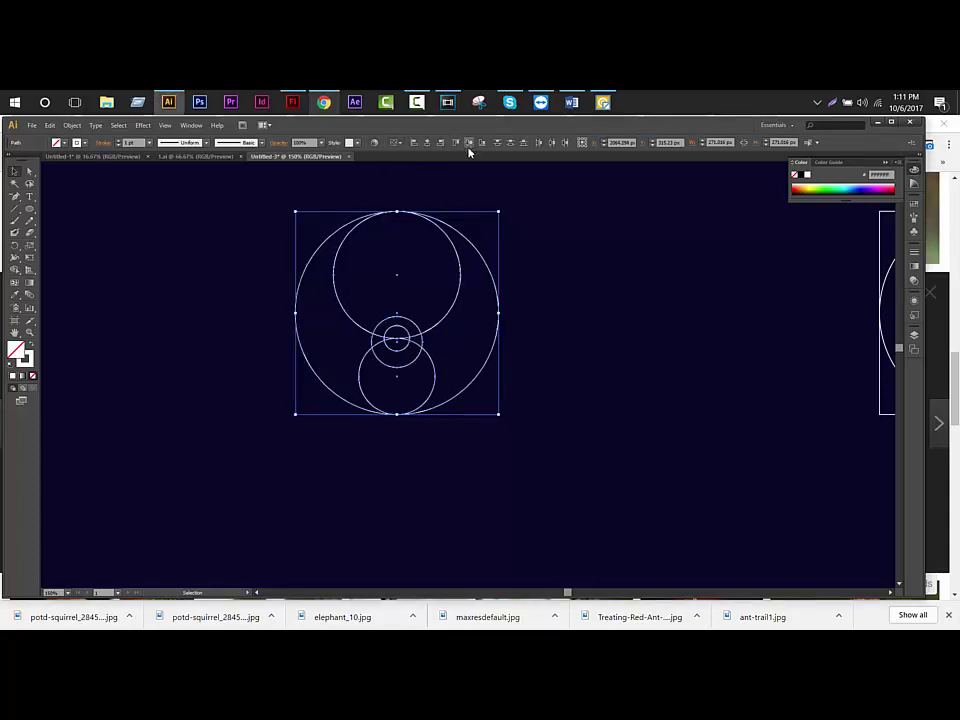
left_click(469, 145)
left_click(596, 339)
key("ctrl+minus")
key("ctrl+minus")
left_click(463, 371)
key("ctrl+minus")
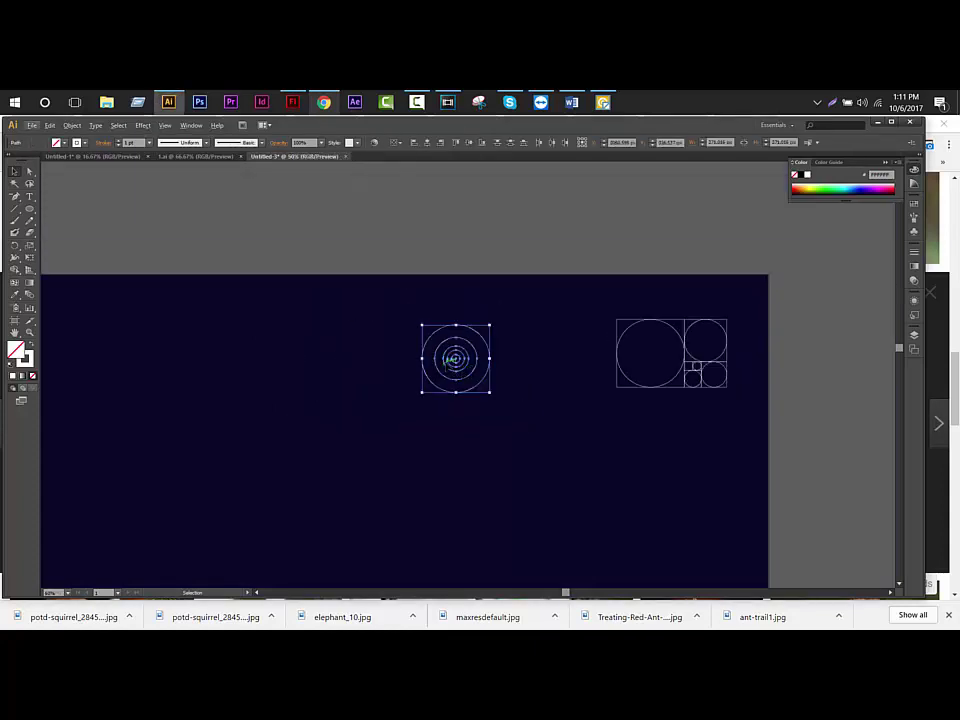
mouse_move(463, 369)
left_mouse_down()
mouse_move(171, 364)
mouse_move(342, 380)
mouse_move(433, 374)
left_mouse_up()
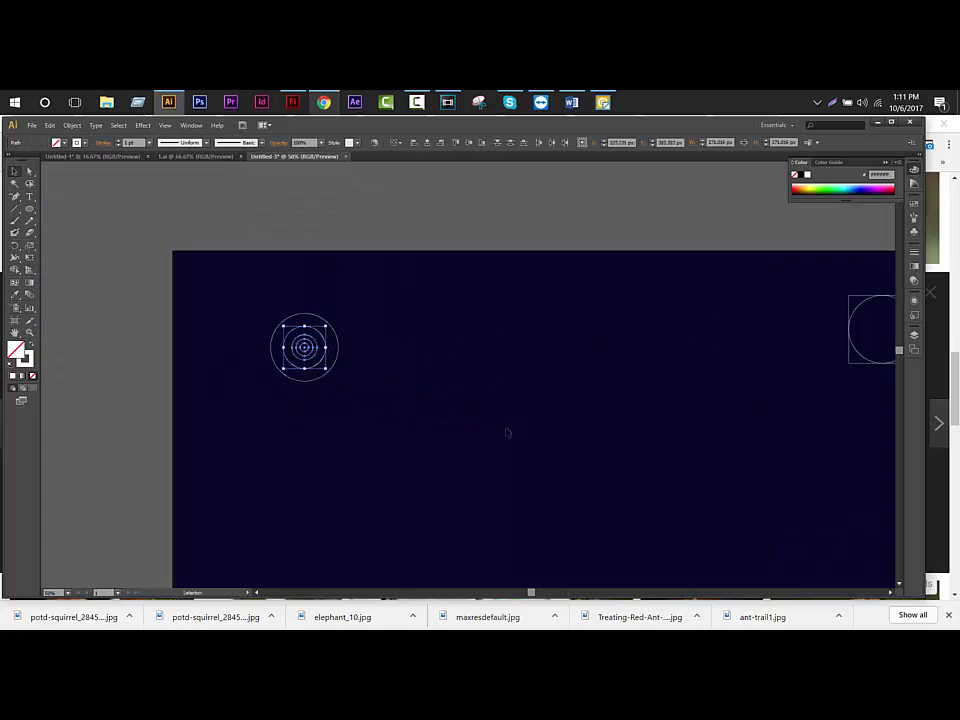
Nudge the concentric rings slightly left and pan back to the golden-ratio circles
key("a")
left_click_drag(422, 446, 208, 285)
key("v")
left_click_drag(322, 347, 314, 348)
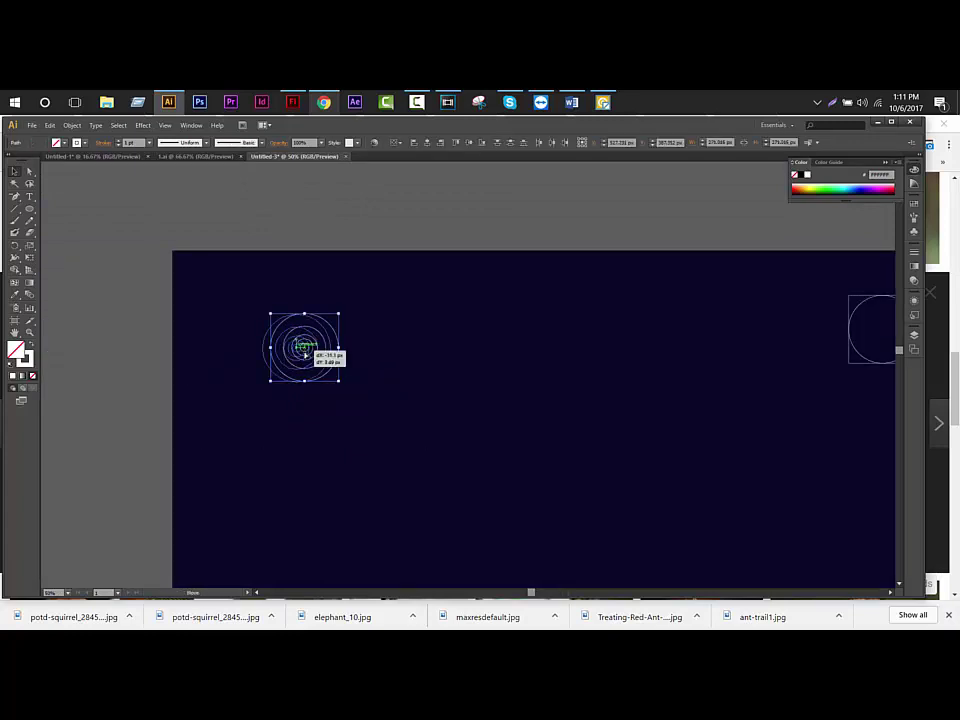
left_click(503, 389)
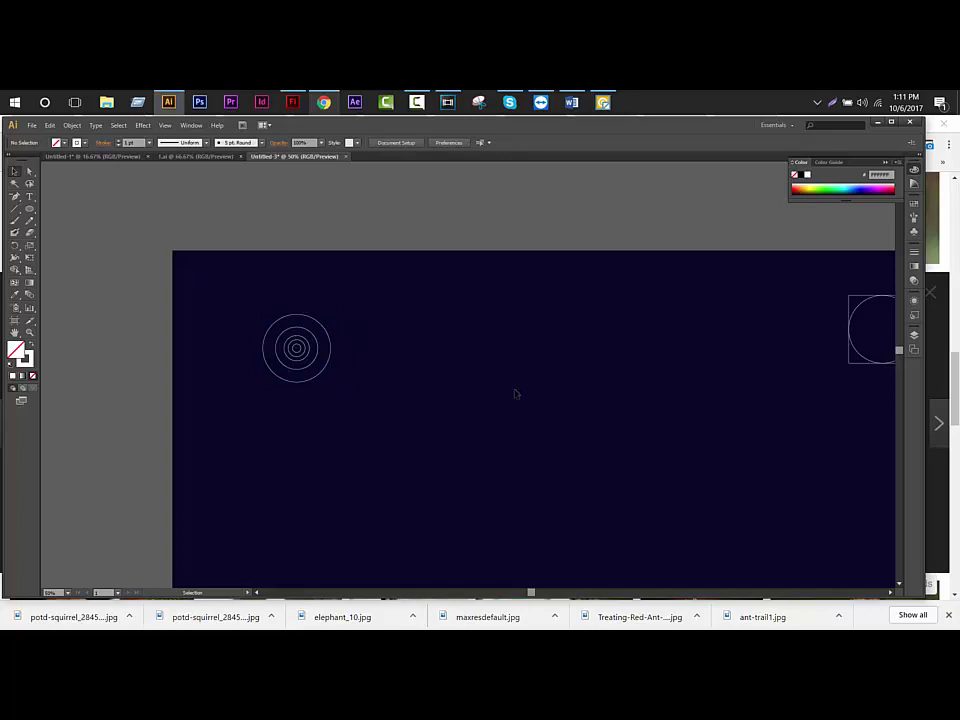
left_click_drag(652, 481, 573, 456)
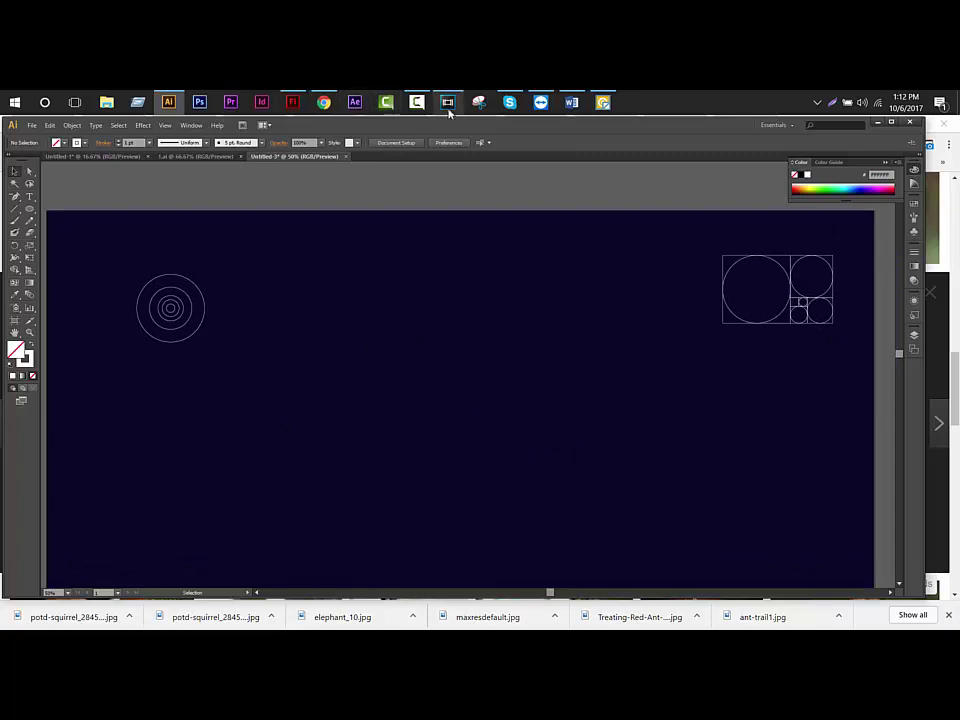
Copy the leaping red squirrel photo from the image search results and return to Illustrator
left_click(320, 103)
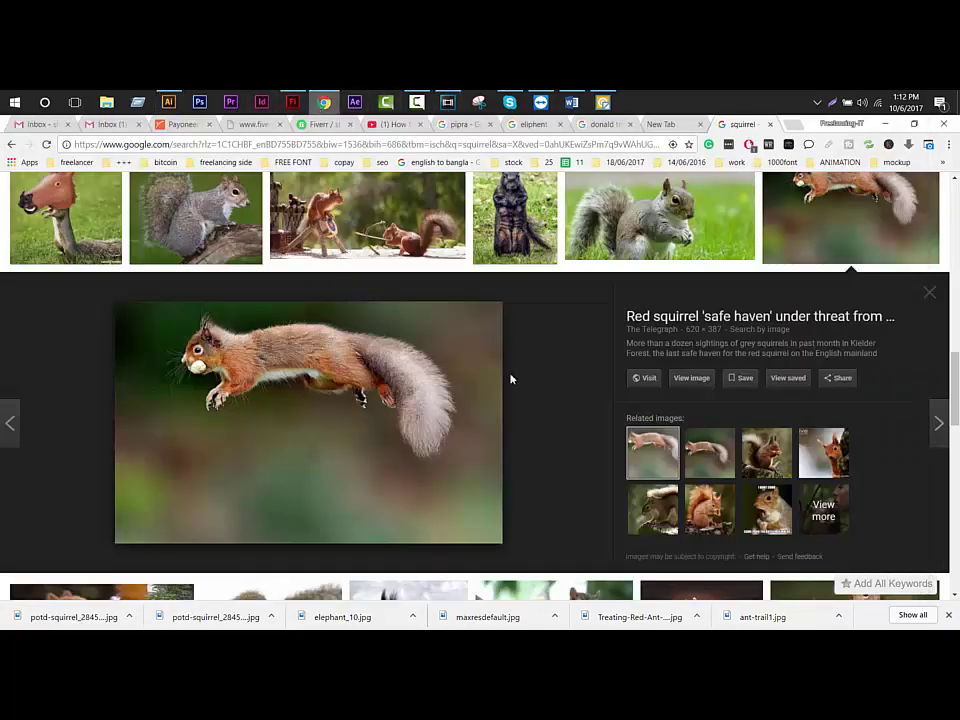
right_click(284, 335)
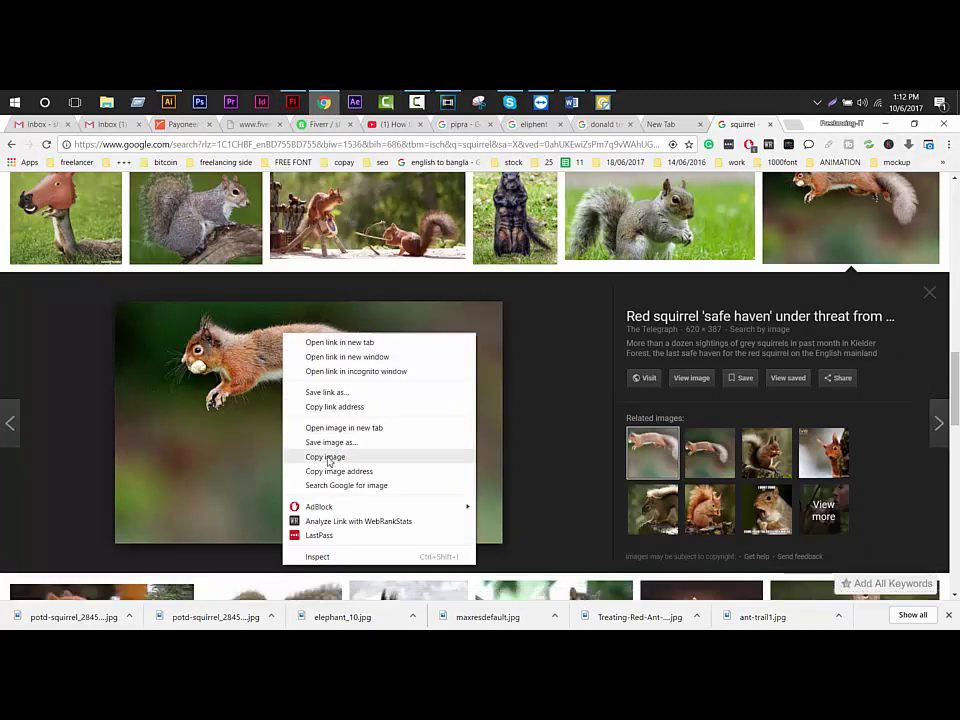
left_click(326, 457)
left_click(168, 102)
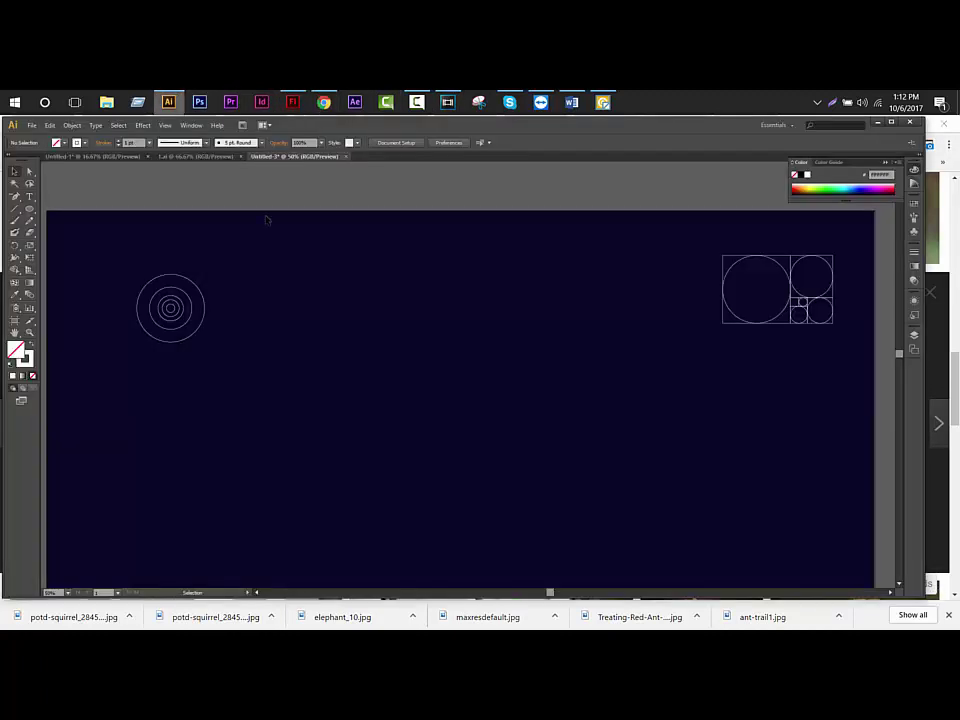
Paste the squirrel photo and move the concentric rings down over its body
key("ctrl+v")
scroll(383, 410, "up", 1)
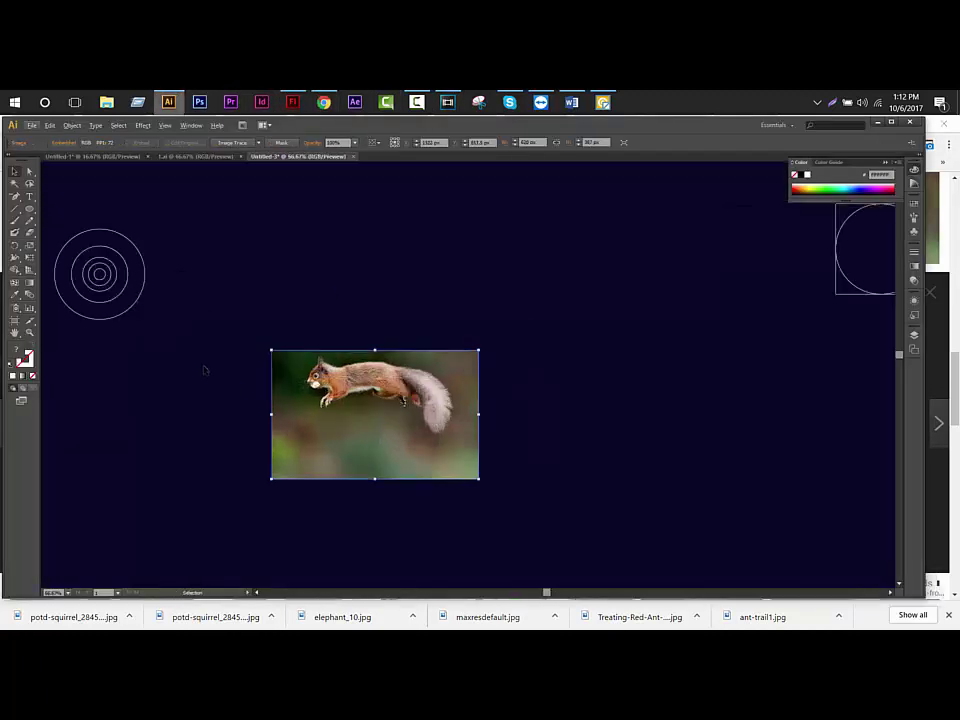
mouse_move(180, 343)
left_mouse_down()
mouse_move(62, 224)
mouse_move(359, 359)
left_mouse_up()
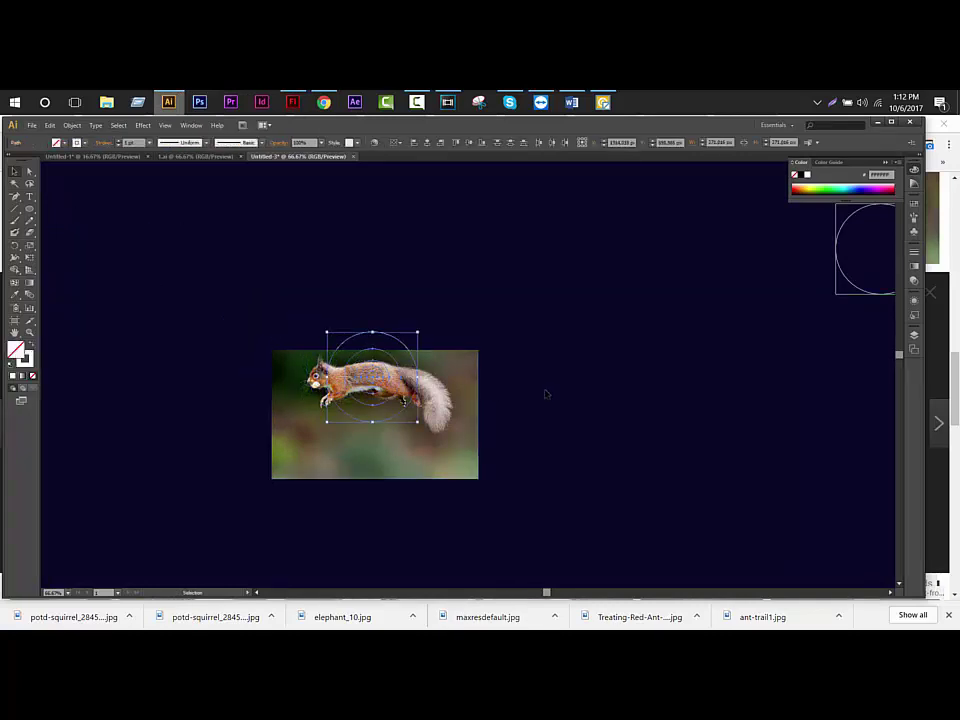
key("ctrl")
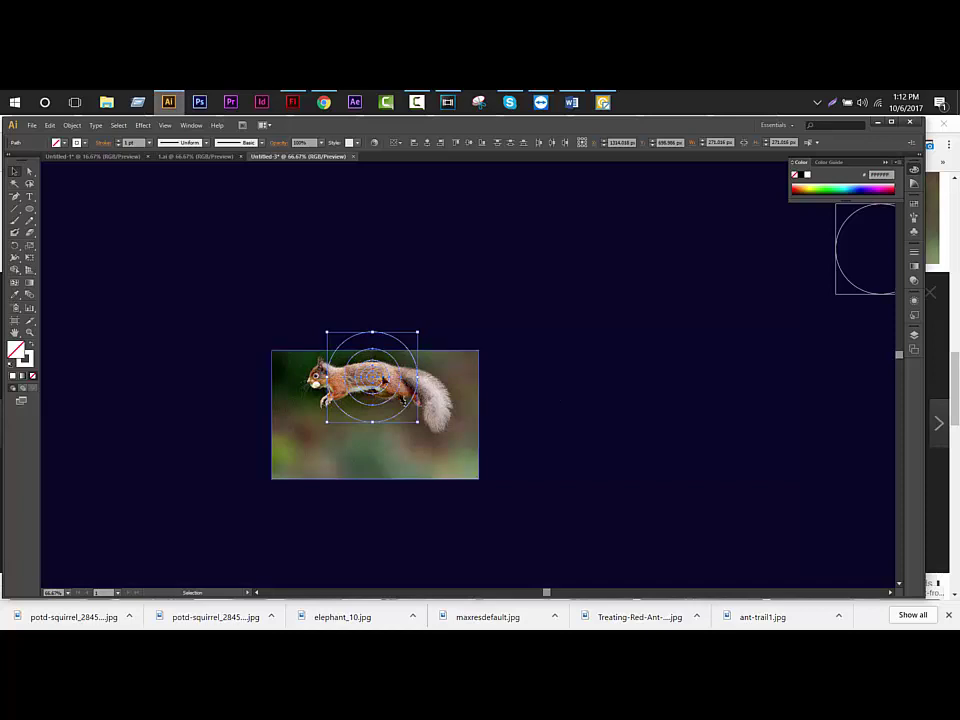
scroll(388, 370, "up", 3)
left_click_drag(370, 348, 368, 430)
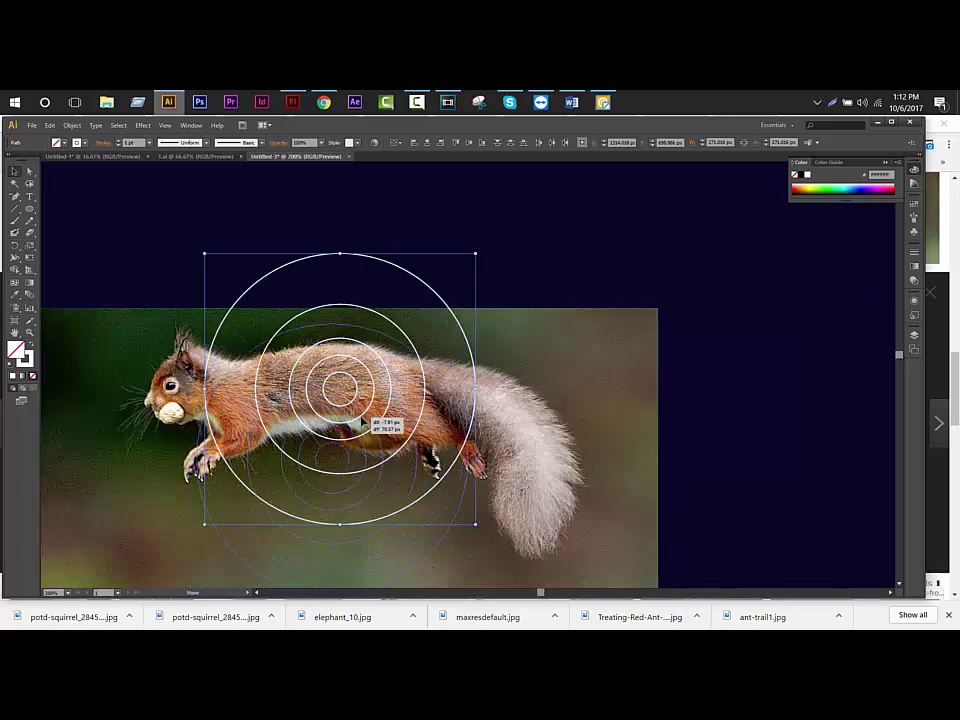
Place a copy of the concentric rings to the right of the photo
scroll(368, 430, "down", 1)
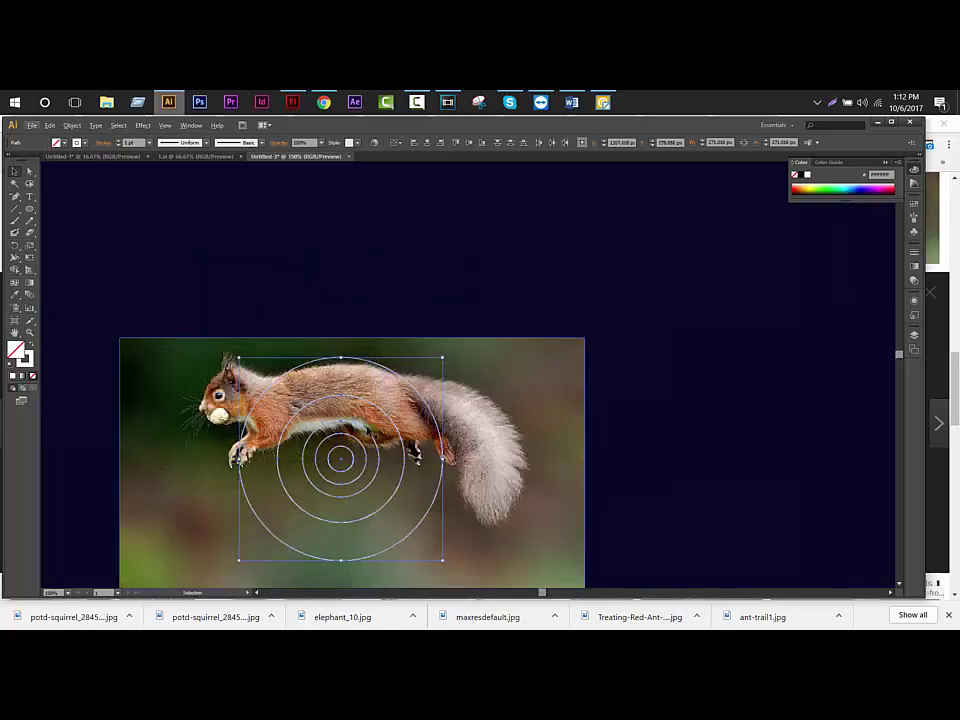
left_click(636, 447)
left_click_drag(639, 450, 694, 402)
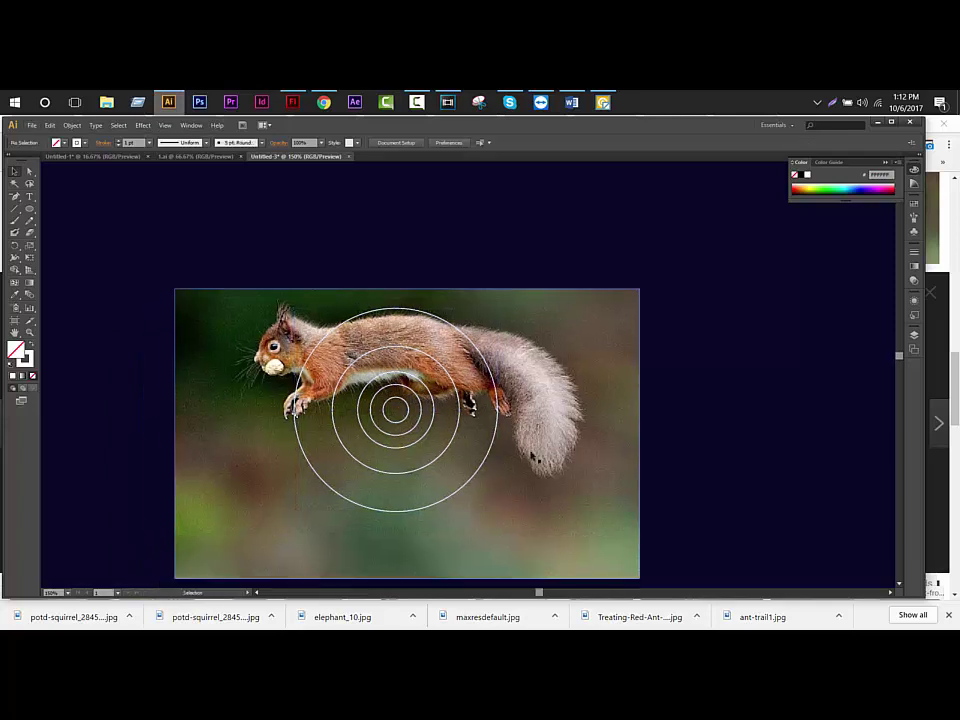
left_click(497, 511)
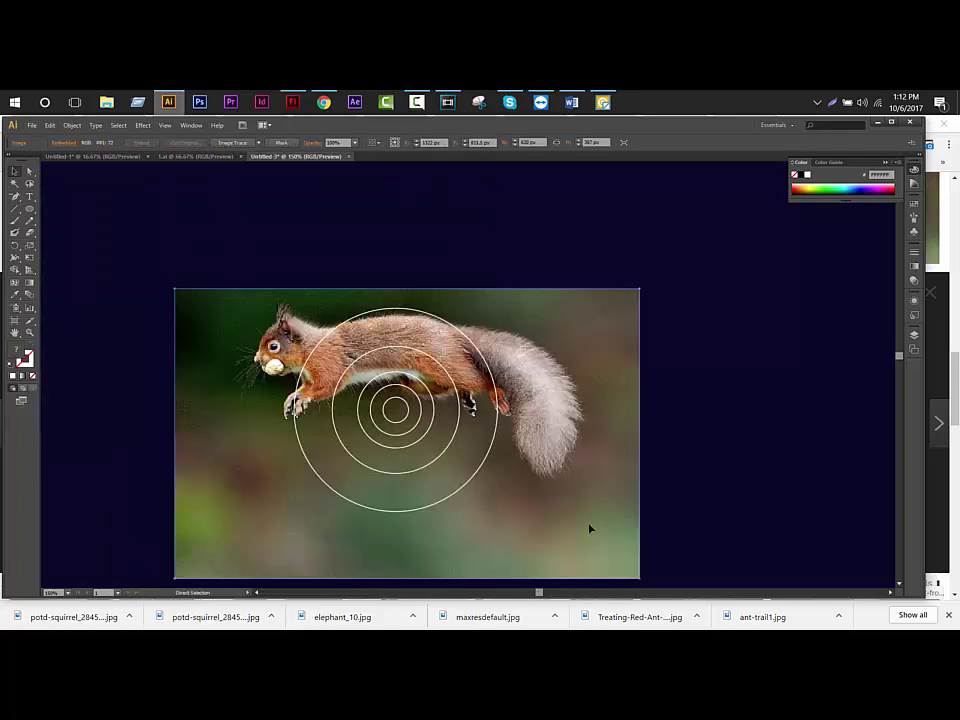
key("v")
key("v")
key("ctrl+shift+a")
left_click_drag(398, 406, 797, 430)
Select the rings sitting over the squirrel photo and delete them
key("ctrl+shift+a")
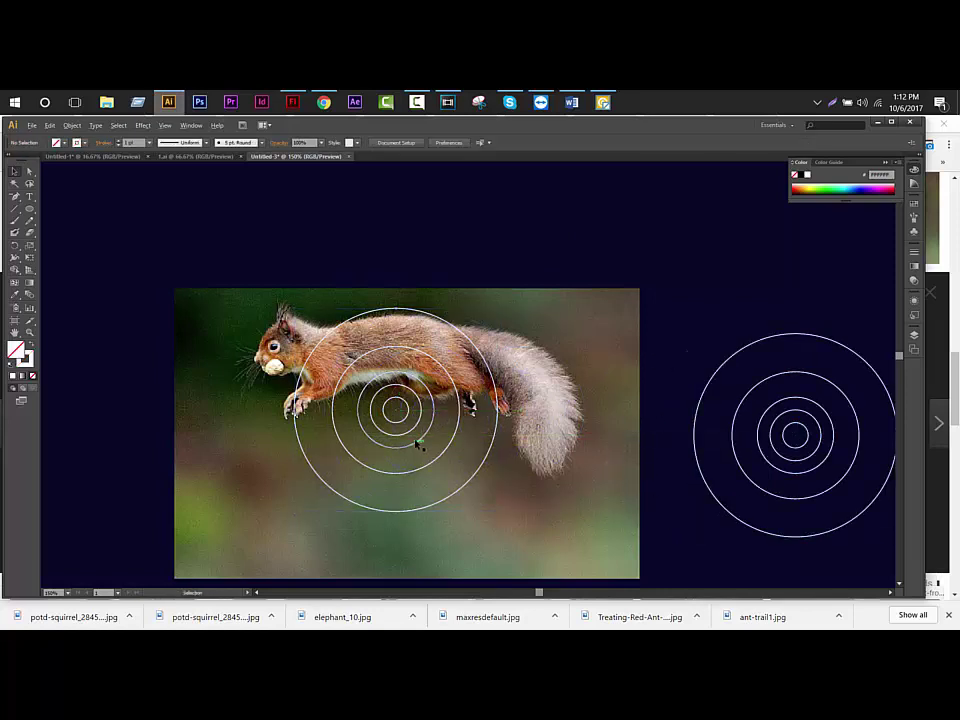
scroll(418, 443, "up", 1)
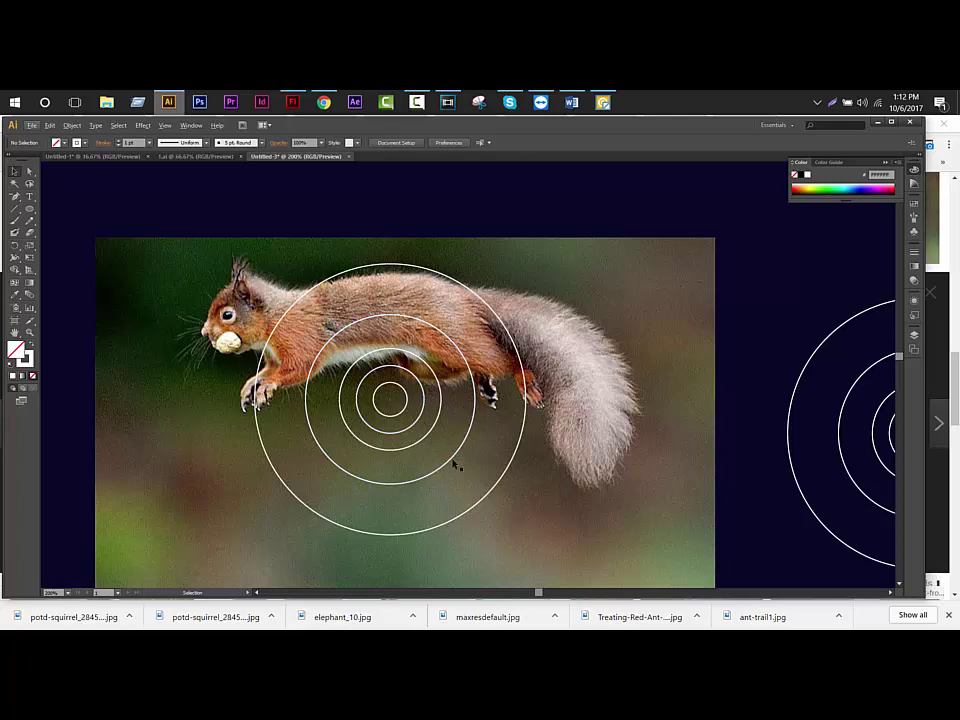
left_click(376, 353)
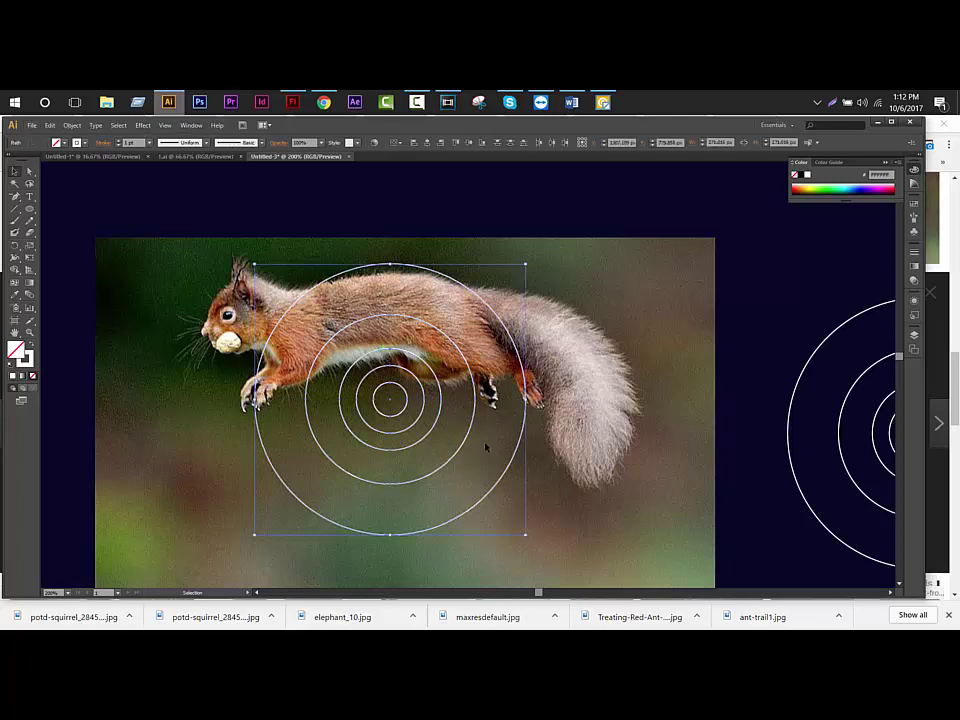
left_click(478, 481)
left_click(452, 458)
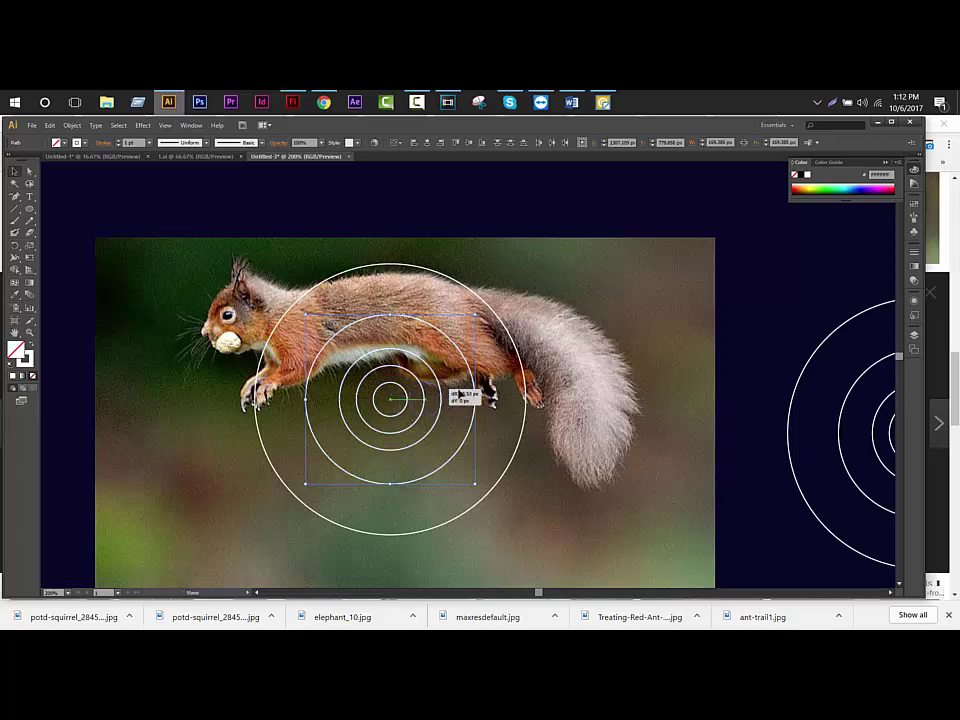
left_click(474, 422)
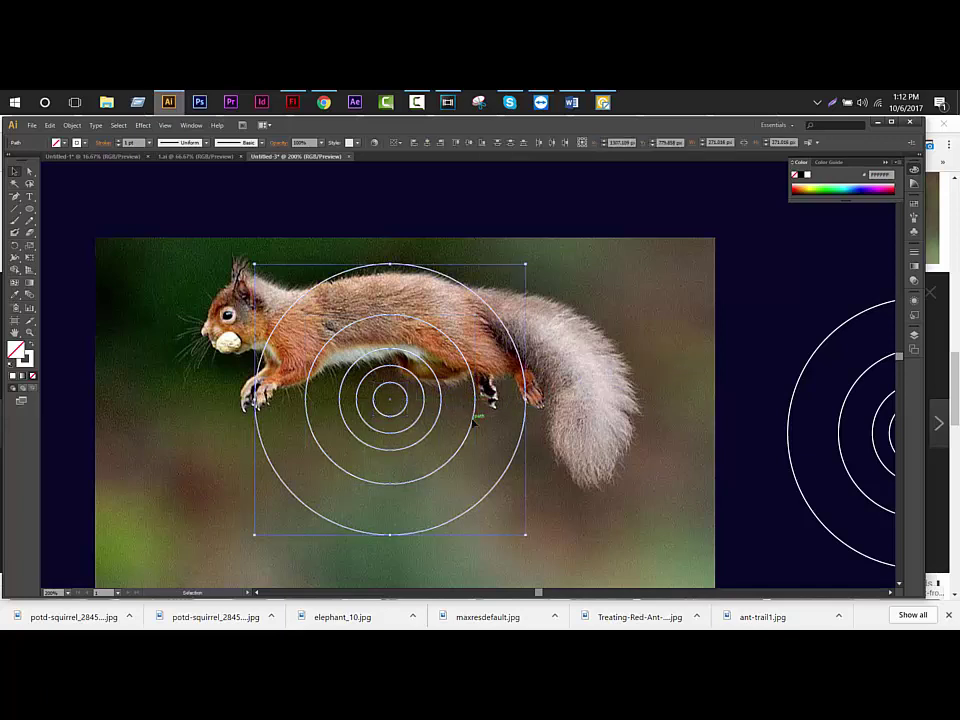
left_click(573, 424)
left_click(454, 456)
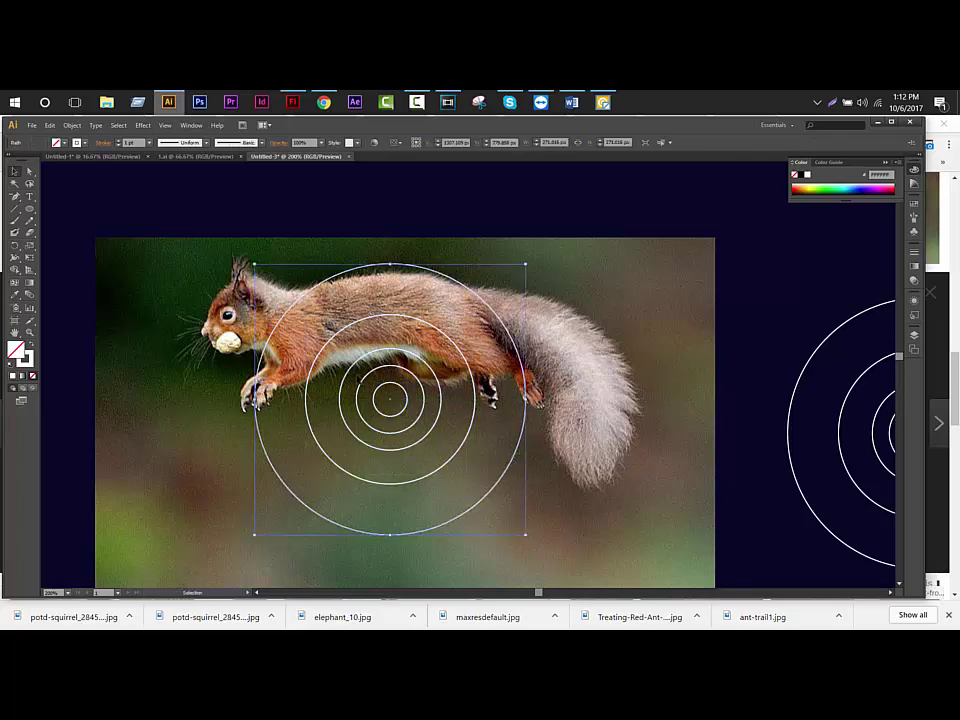
key("Delete")
key("ctrl+z")
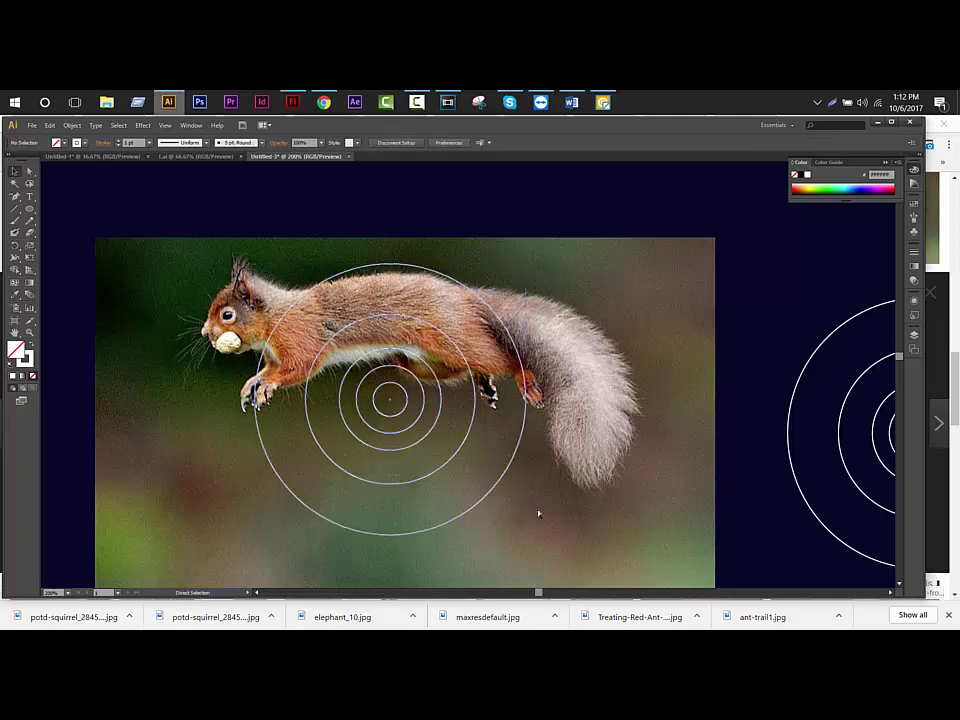
key("Delete")
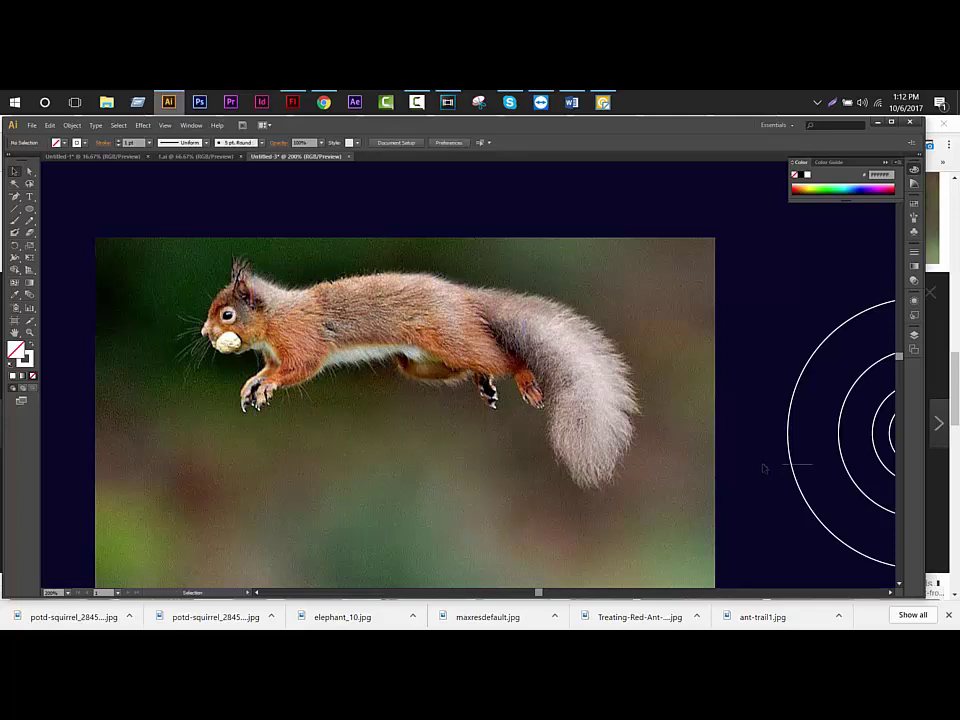
Copy the outer ring onto the squirrel's body, with a second copy further down and right
left_click_drag(790, 470, 262, 433)
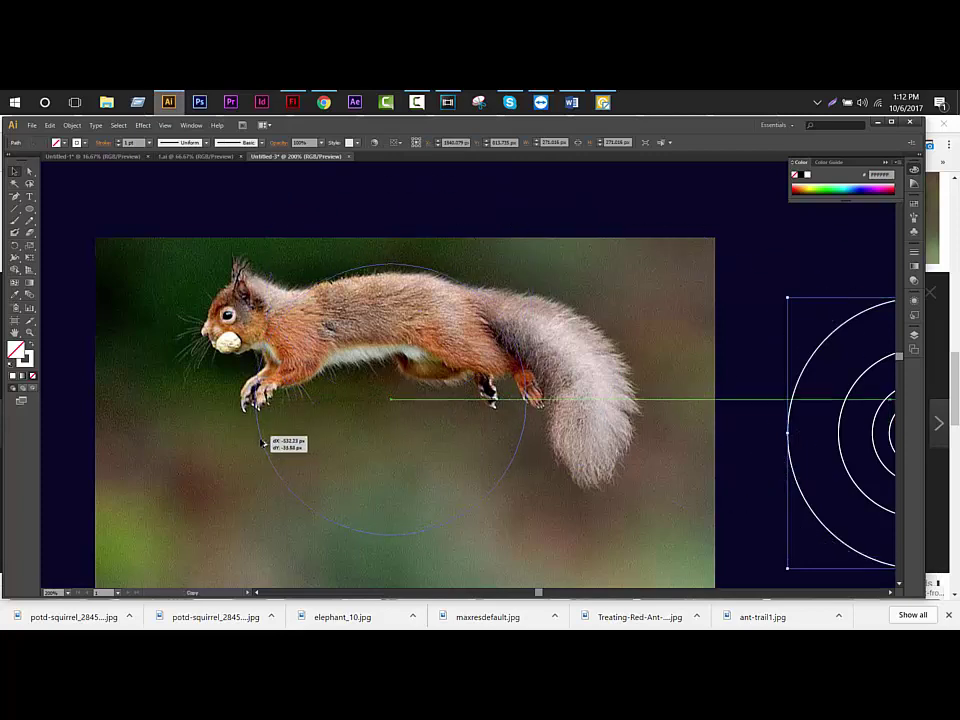
left_click_drag(262, 433, 270, 450)
mouse_move(460, 522)
left_mouse_down()
mouse_move(575, 549)
mouse_move(521, 515)
mouse_move(521, 526)
mouse_move(331, 508)
mouse_move(421, 450)
left_mouse_up()
scroll(630, 540, "down", 1)
left_click_drag(650, 331, 604, 395)
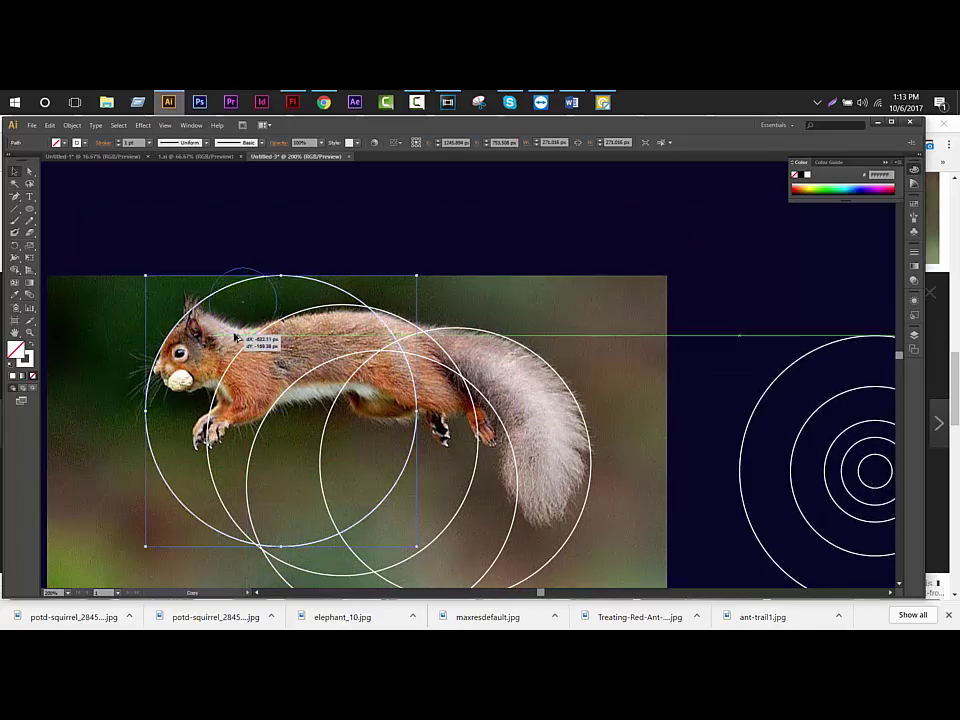
Copy a small circle from the right-hand set up to the squirrel's head
left_click_drag(279, 352, 229, 321)
key("ctrl+z")
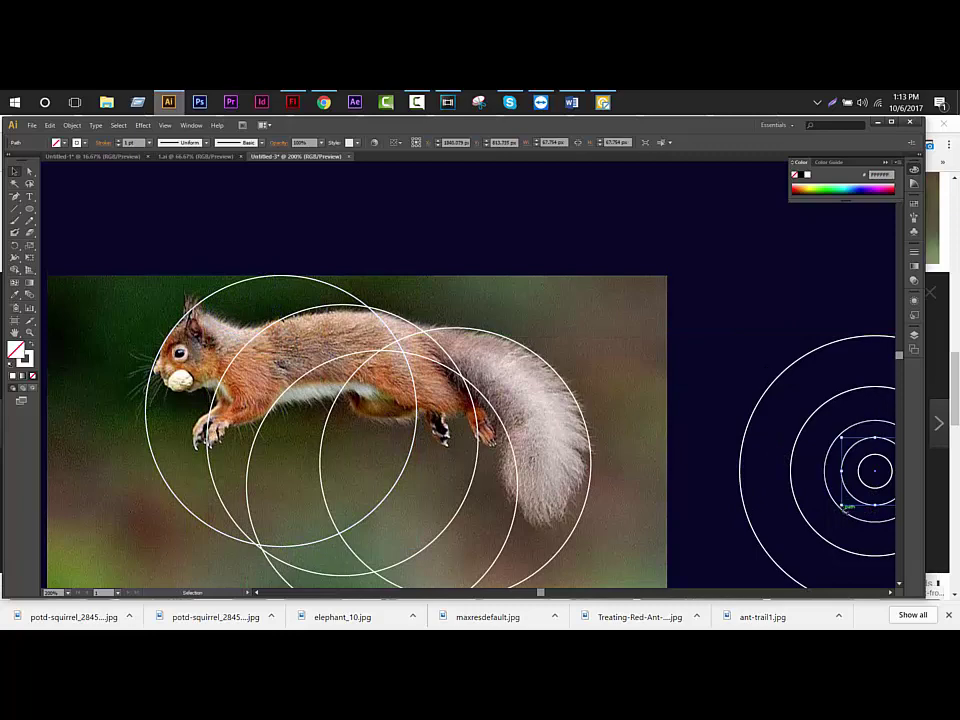
left_click_drag(838, 508, 215, 328)
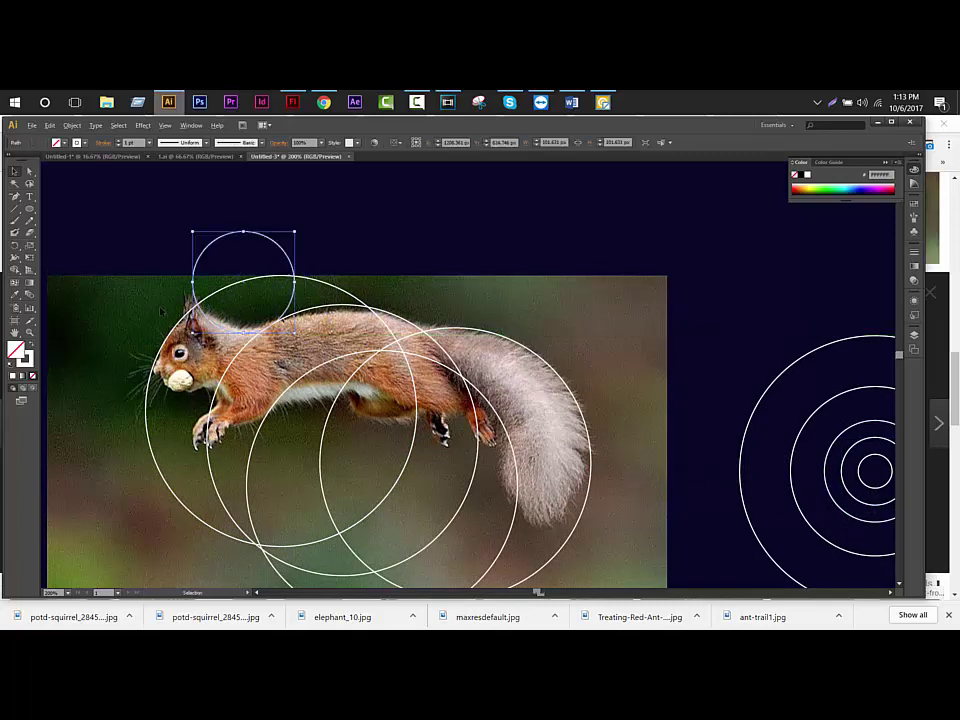
key("ctrl+plus")
key("ctrl+plus")
key("ctrl+plus")
left_click_drag(361, 373, 378, 364)
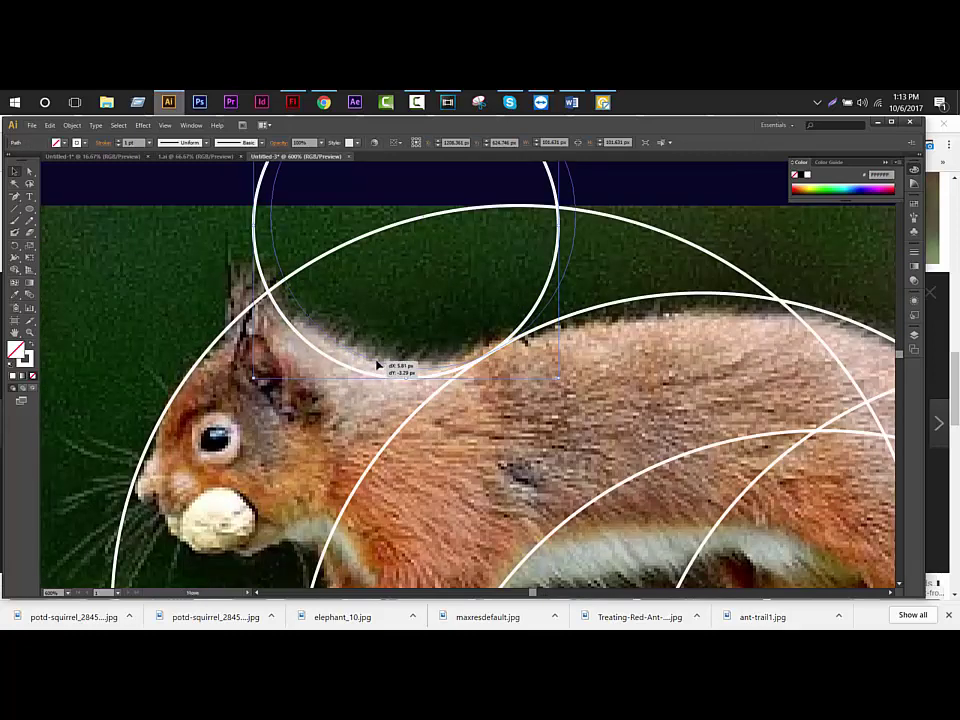
key("ctrl+minus")
key("ctrl+minus")
key("ctrl+minus")
key("ctrl+plus")
key("ctrl+plus")
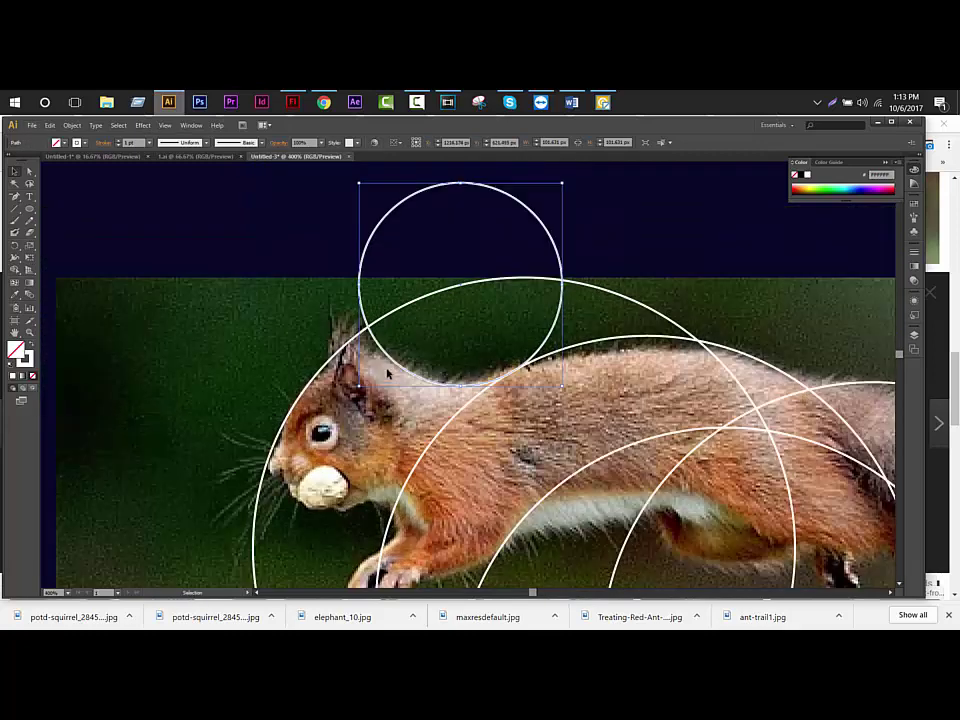
Nudge the small circle left and down so its bottom edge follows the back
left_click_drag(392, 352, 380, 366)
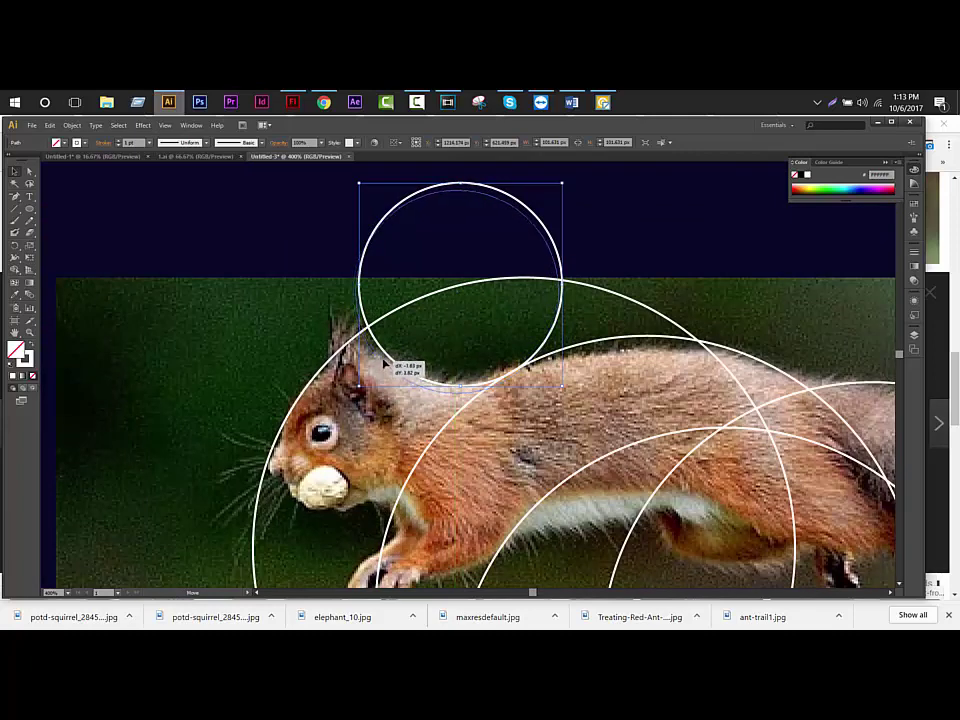
left_click_drag(383, 366, 426, 383)
key("ctrl+plus")
key("ctrl+plus")
key("ctrl+plus")
key("ctrl+minus")
key("ctrl+minus")
key("ctrl+minus")
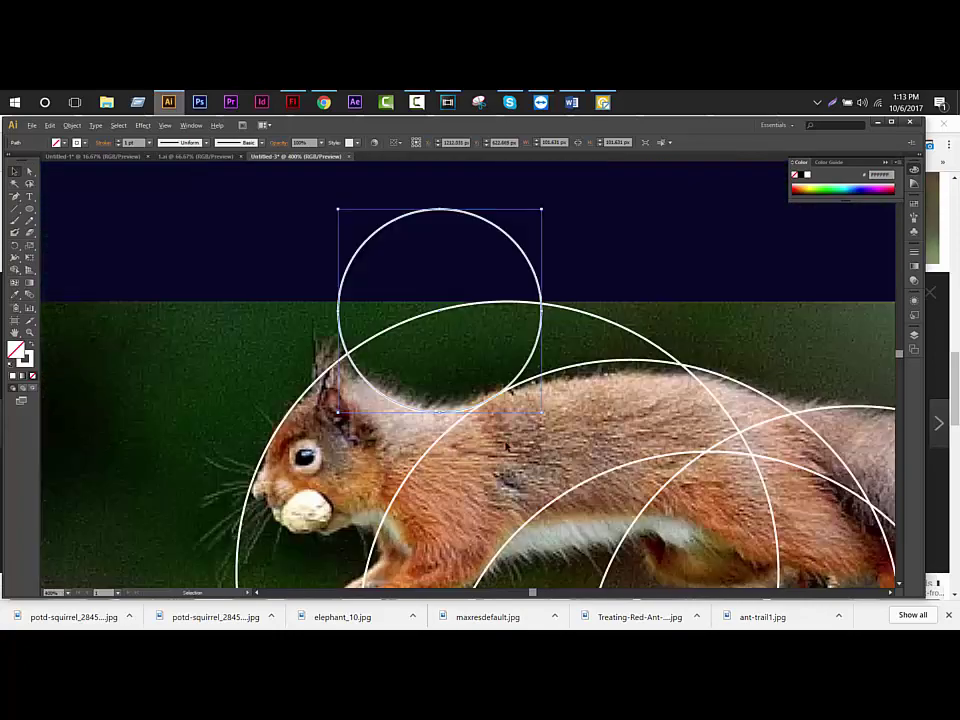
left_click(684, 326)
scroll(700, 322, "down", 2)
scroll(700, 322, "right", 2)
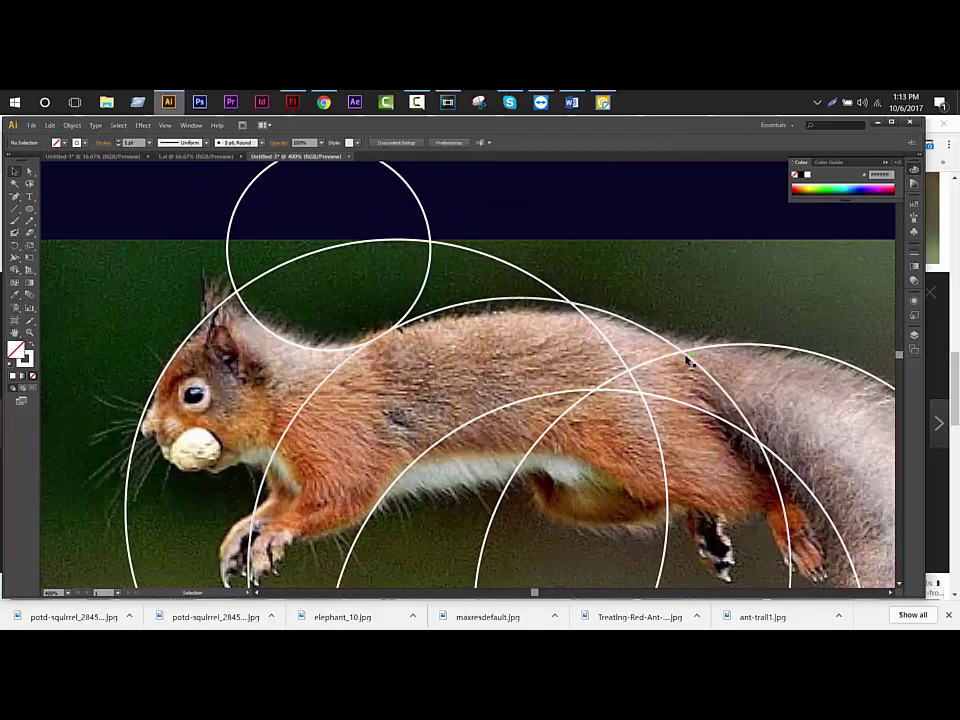
scroll(526, 346, "down", 2)
scroll(526, 346, "right", 2)
key("ctrl+minus")
key("ctrl+minus")
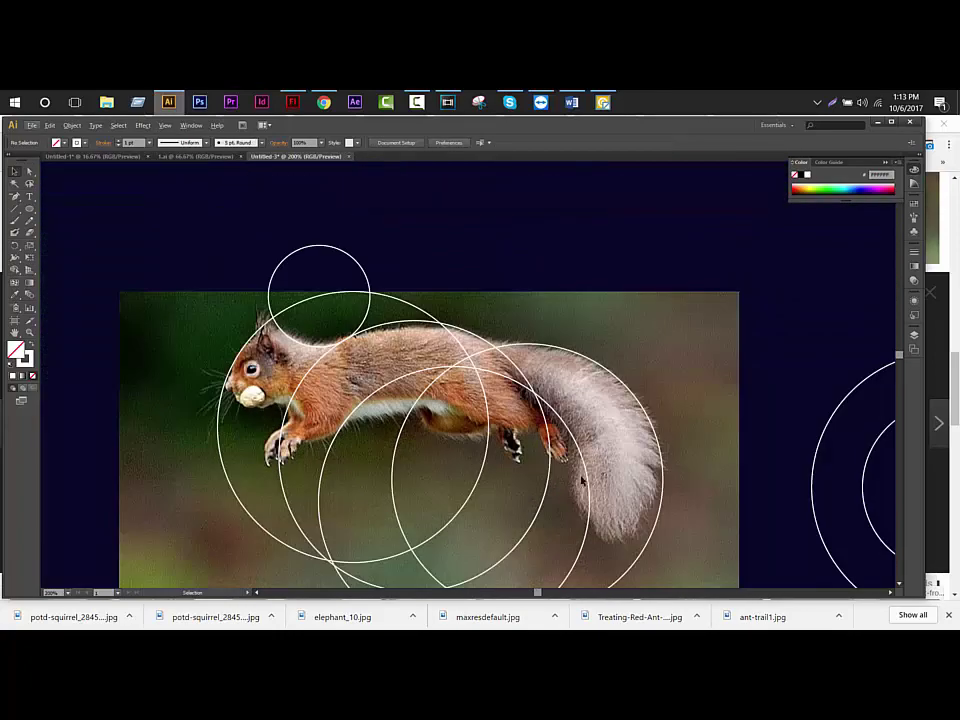
scroll(698, 473, "down", 1)
scroll(407, 357, "up", 1)
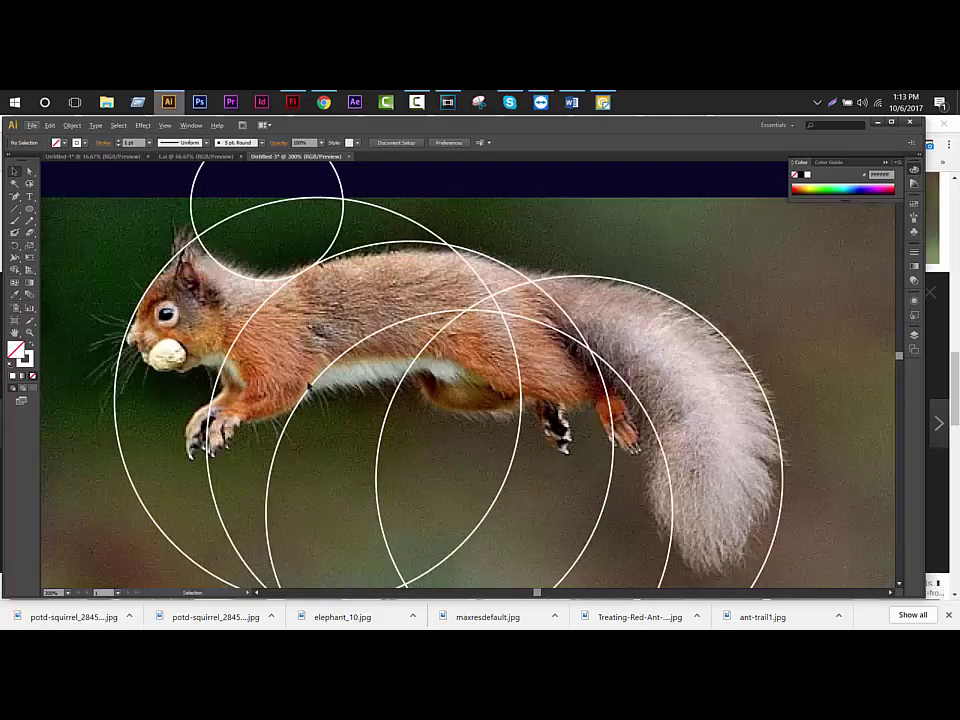
scroll(684, 425, "down", 2)
Try moving a circle up to the squirrel's chest, then undo the move
left_click_drag(460, 330, 567, 457)
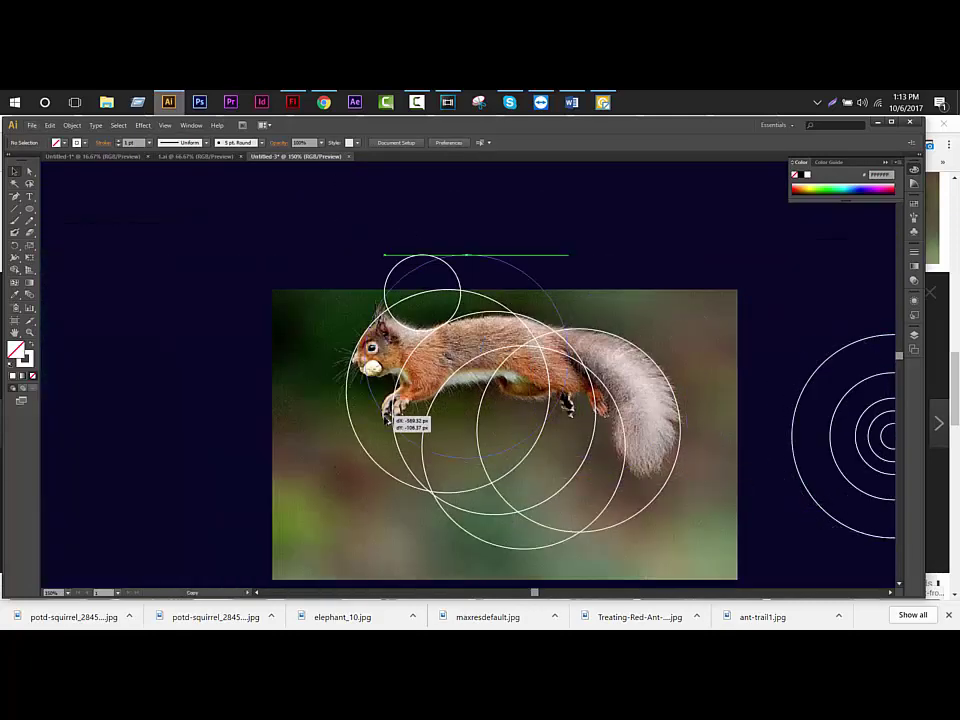
scroll(504, 456, "up", 3)
left_click_drag(462, 499, 493, 297)
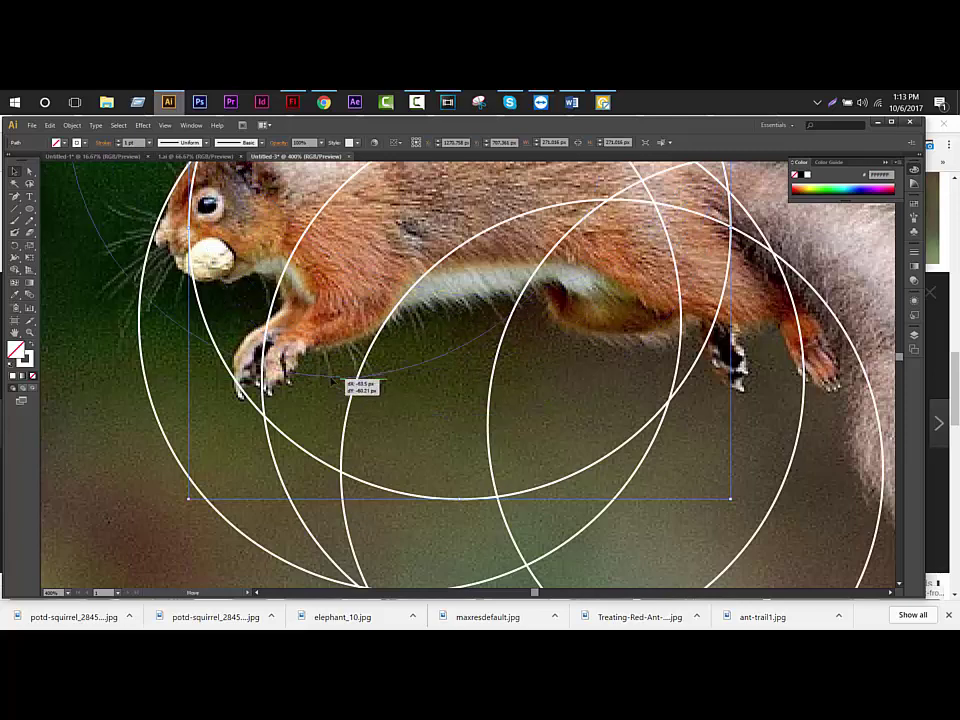
left_click_drag(493, 297, 340, 376)
scroll(406, 385, "down", 2)
key("ctrl+z")
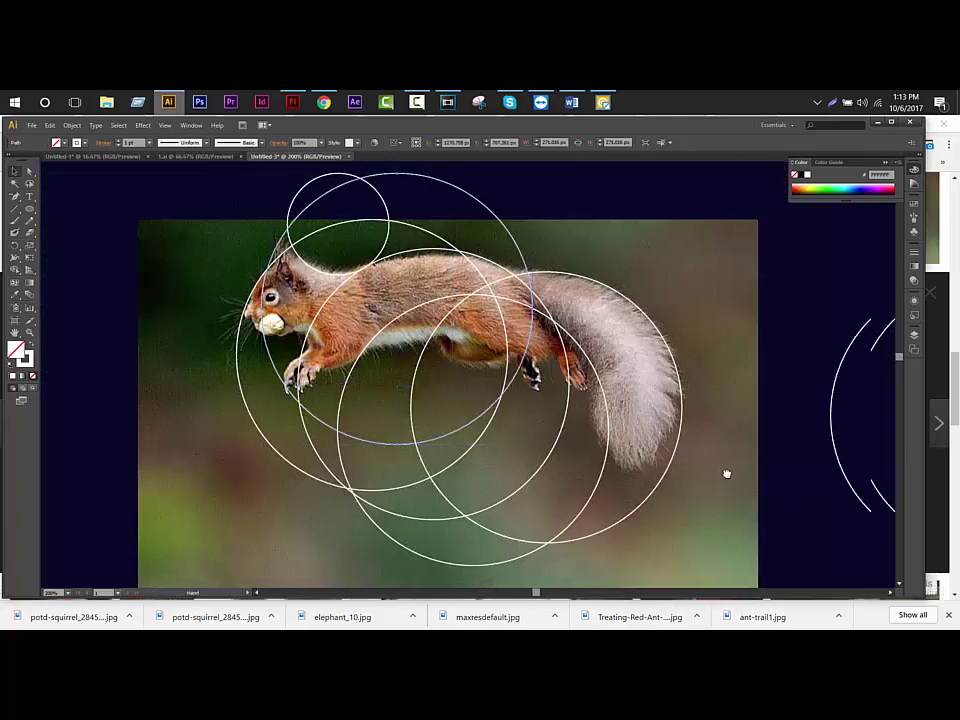
scroll(726, 471, "right", 5)
Copy a circle from the right-hand set over the front leg and nudge it to fit
left_click_drag(838, 468, 200, 375)
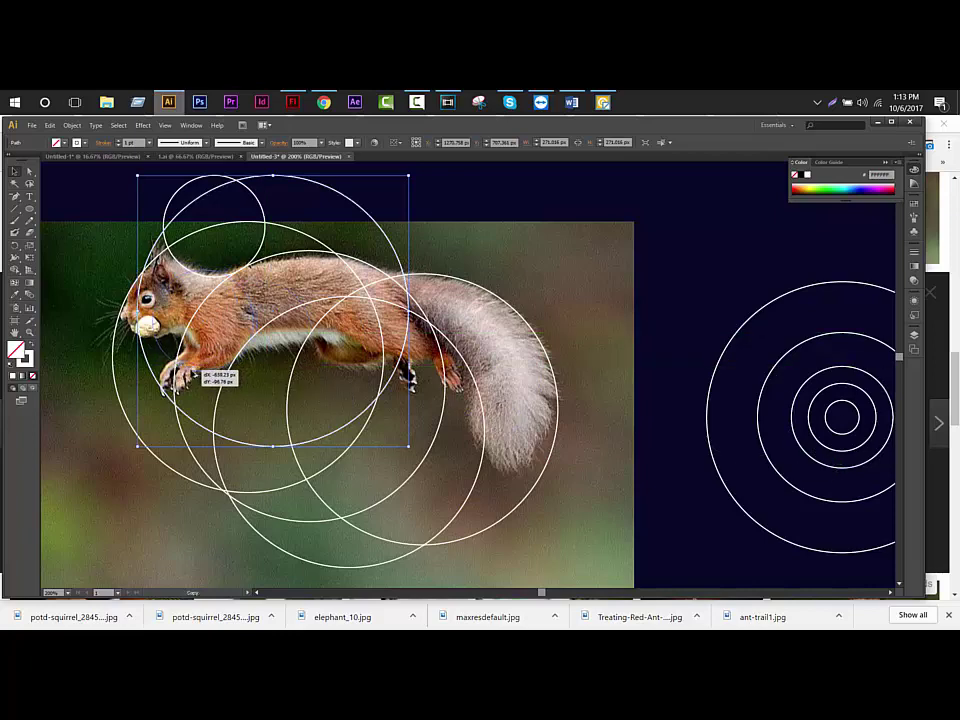
left_click_drag(200, 374, 202, 374)
scroll(171, 343, "up", 3)
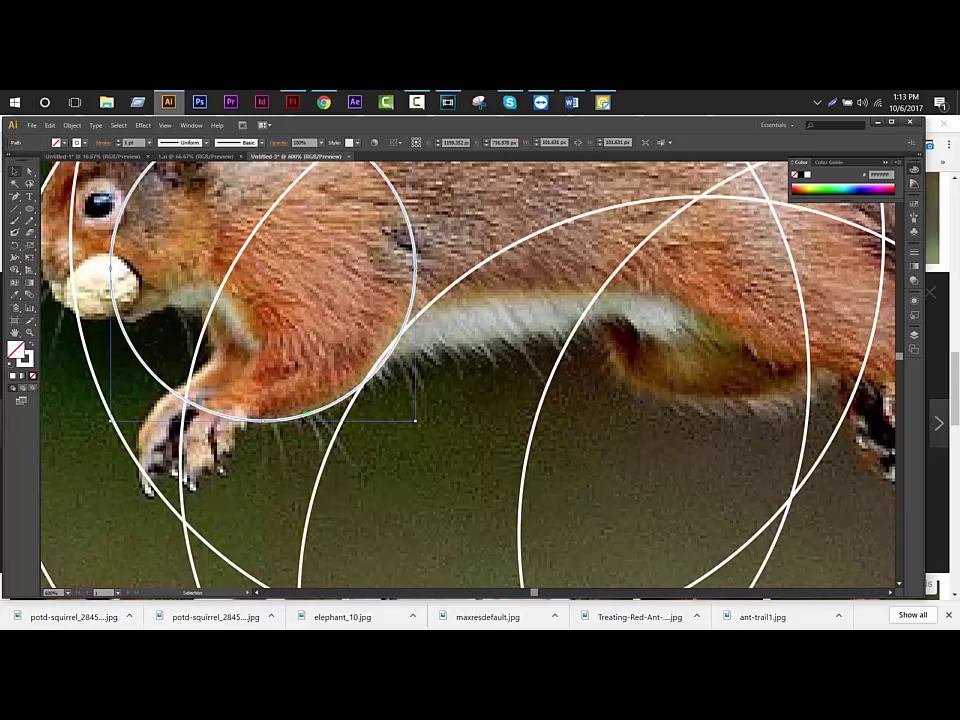
left_click_drag(304, 416, 296, 411)
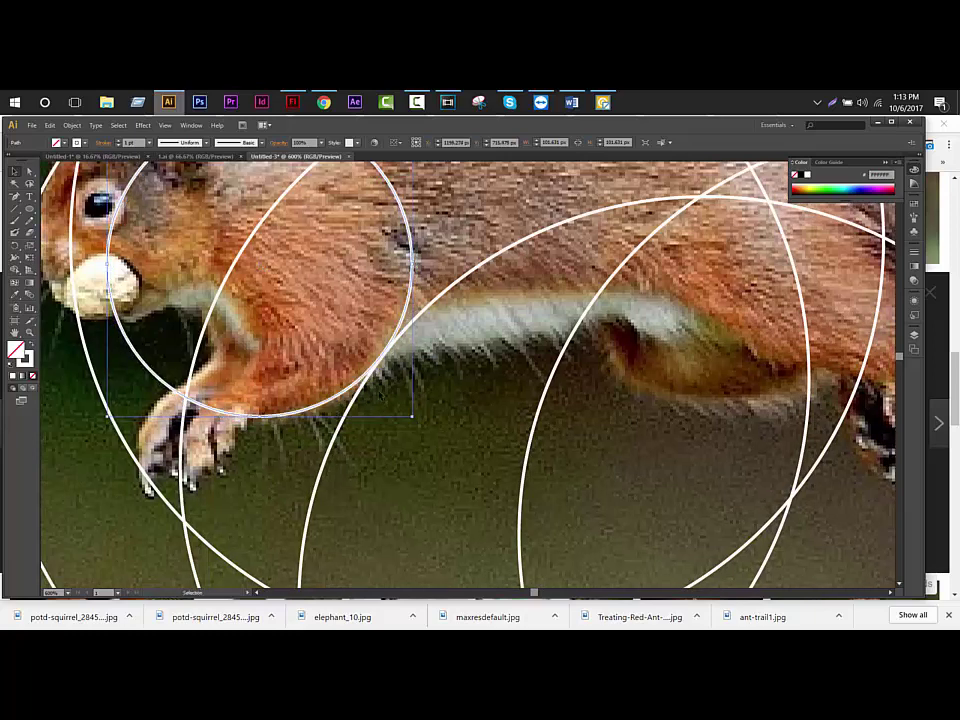
left_click(374, 322)
scroll(374, 322, "right", 5)
scroll(607, 481, "down", 3)
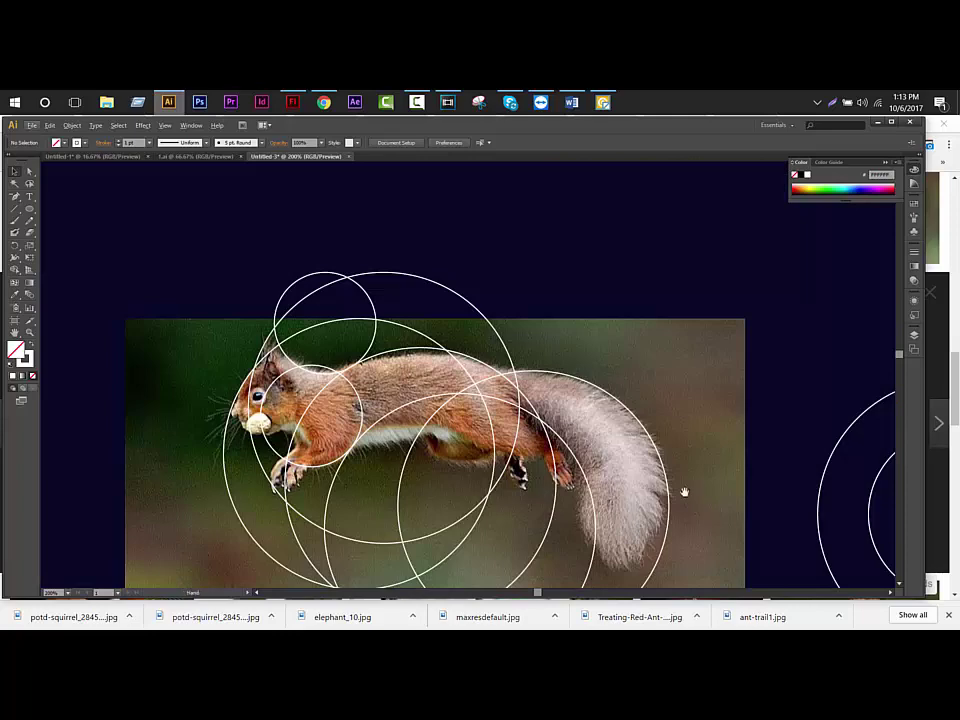
scroll(448, 364, "down", 3)
scroll(287, 259, "up", 3)
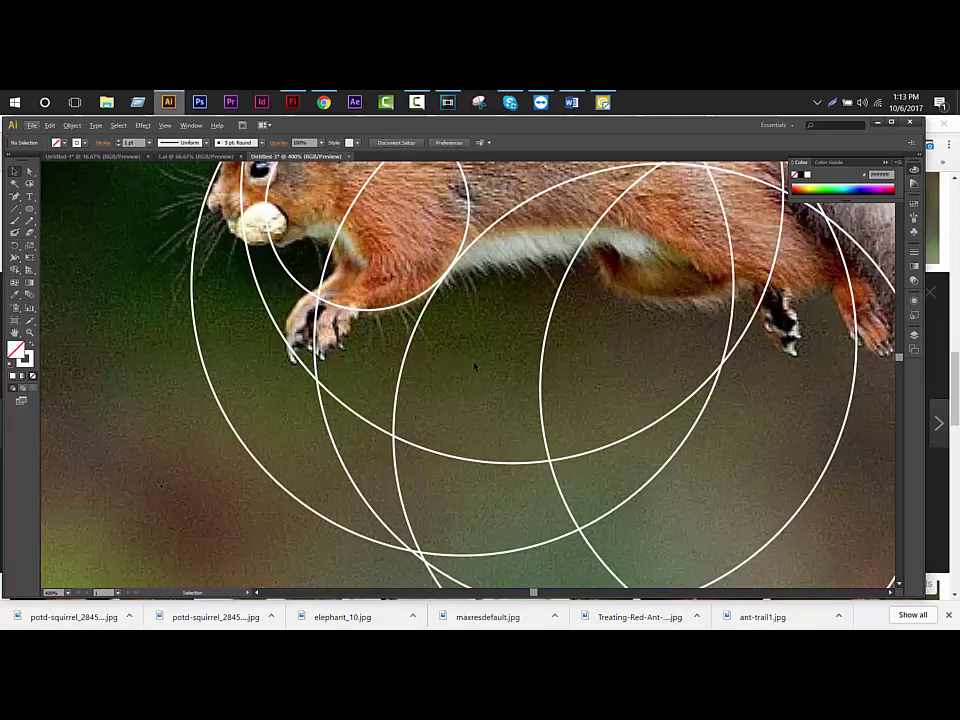
scroll(475, 366, "down", 3)
Copy another circle under the belly, shifting it right to match the belly curve
left_click_drag(754, 469, 647, 458)
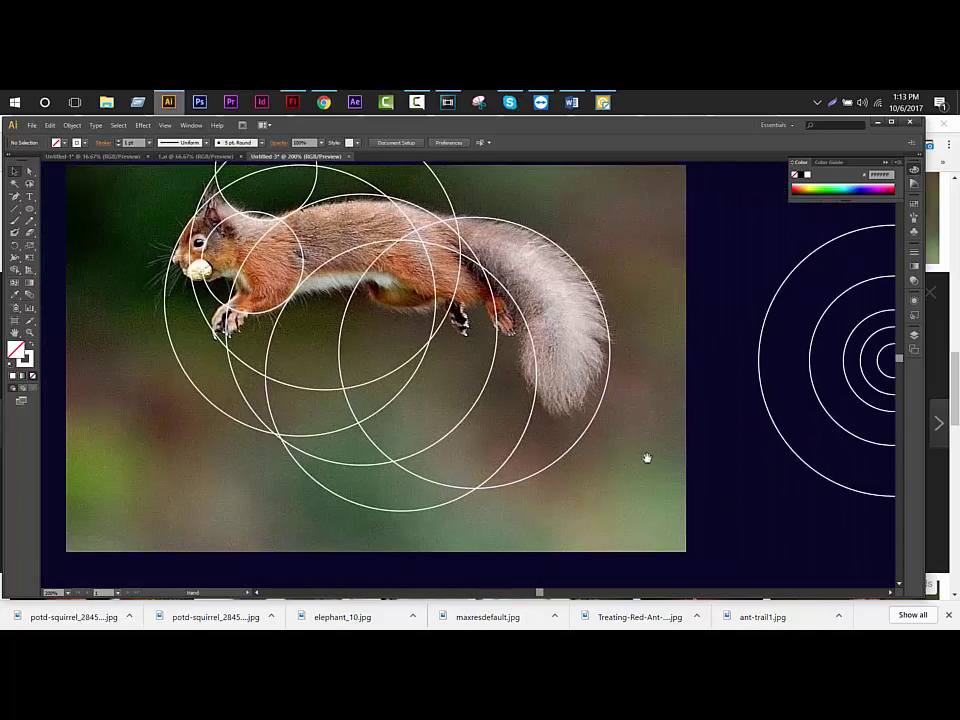
left_click_drag(826, 405, 259, 358)
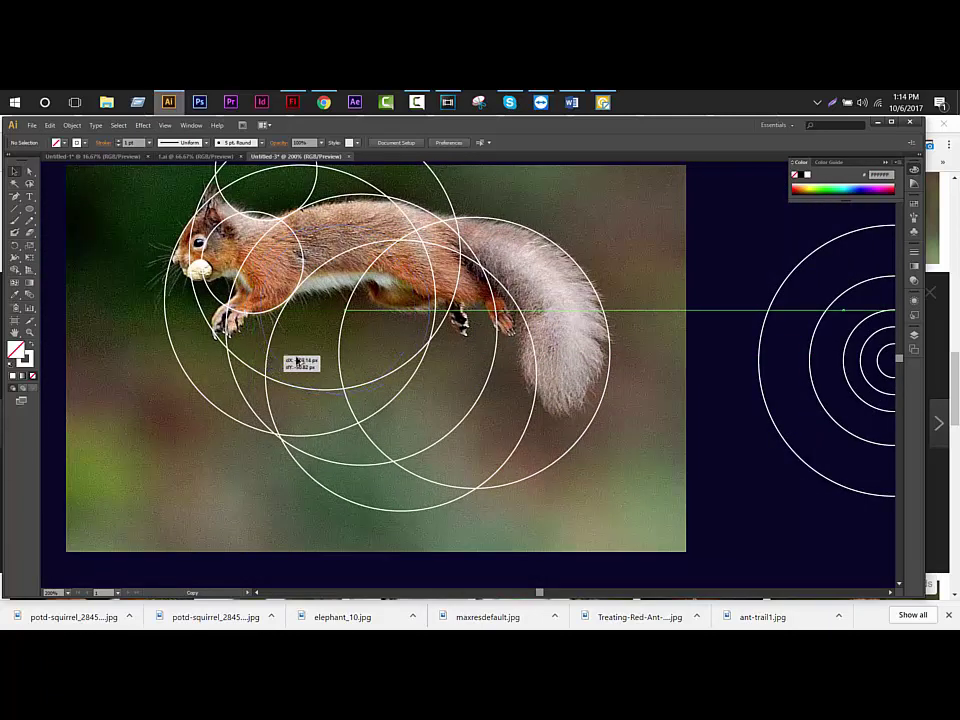
mouse_move(259, 358)
left_mouse_down()
mouse_move(298, 396)
mouse_move(279, 403)
left_mouse_up()
scroll(340, 275, "up", 2)
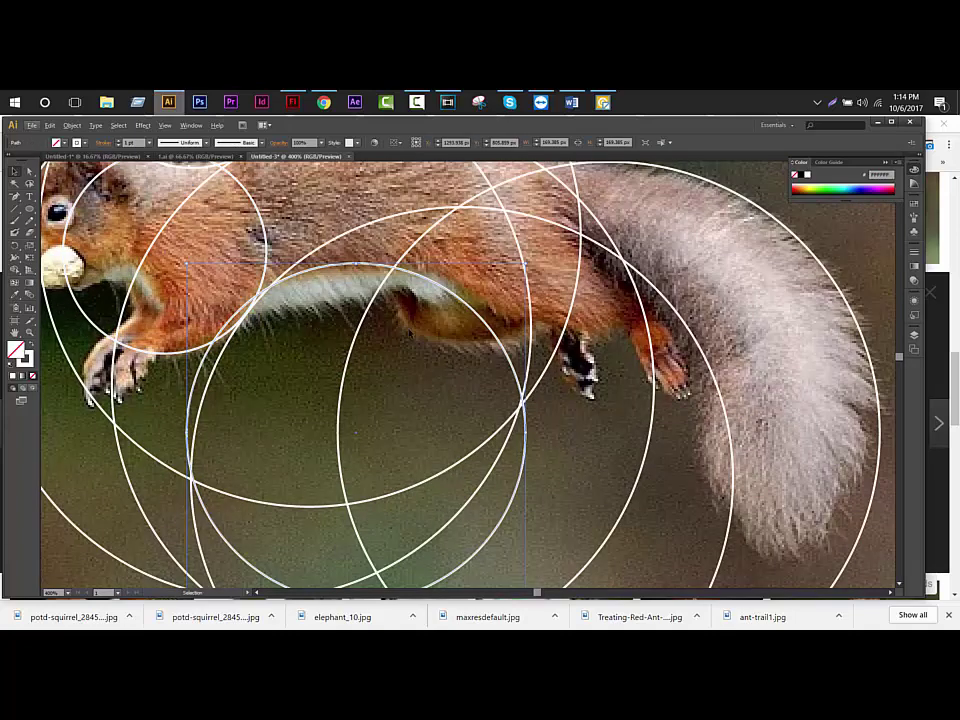
left_click_drag(513, 355, 532, 358)
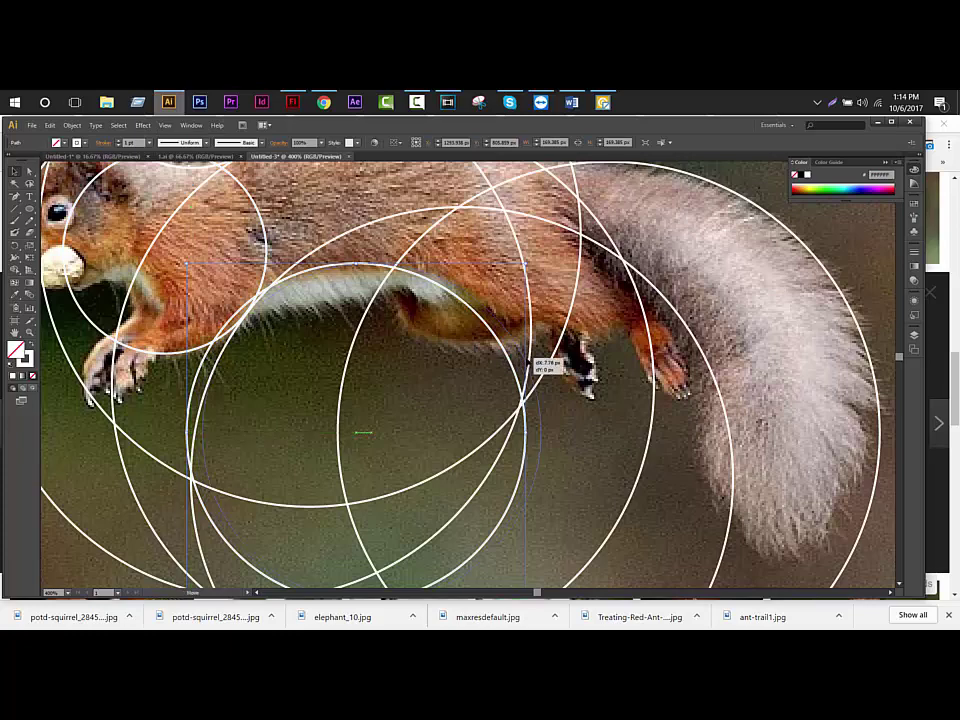
scroll(277, 316, "up", 2)
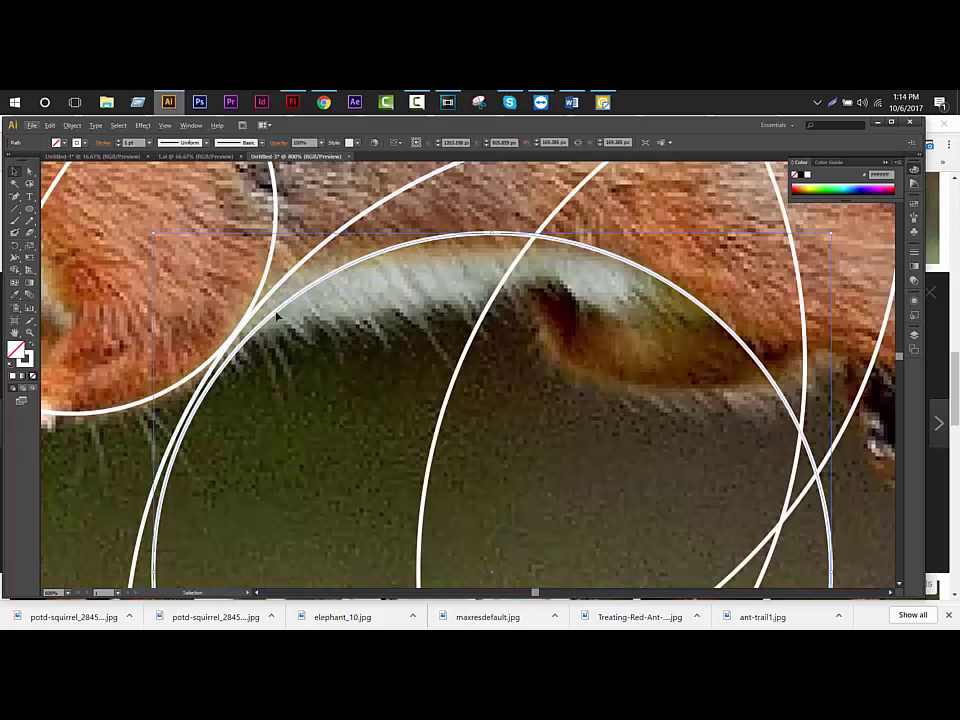
scroll(267, 324, "down", 3)
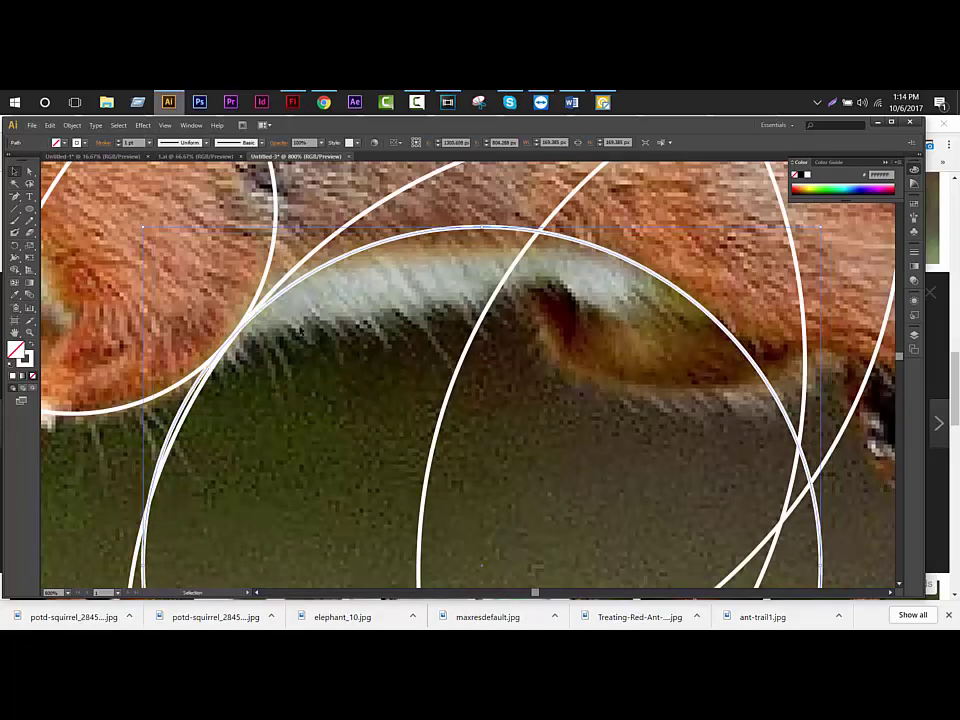
scroll(503, 359, "down", 2)
scroll(784, 437, "right", 2)
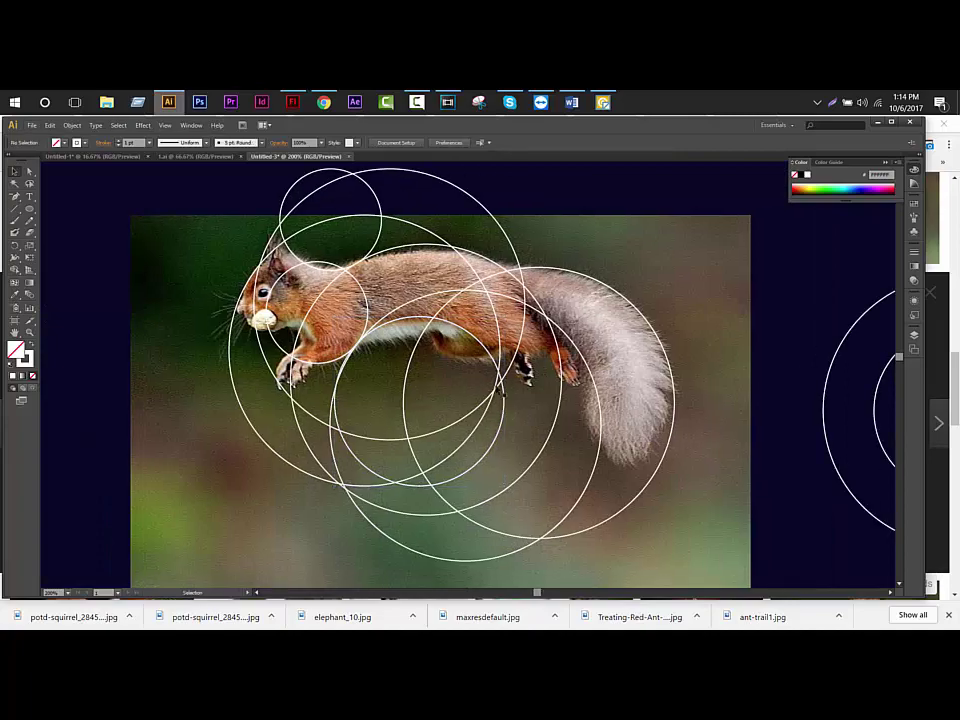
scroll(784, 437, "up", 2)
scroll(531, 355, "up", 2)
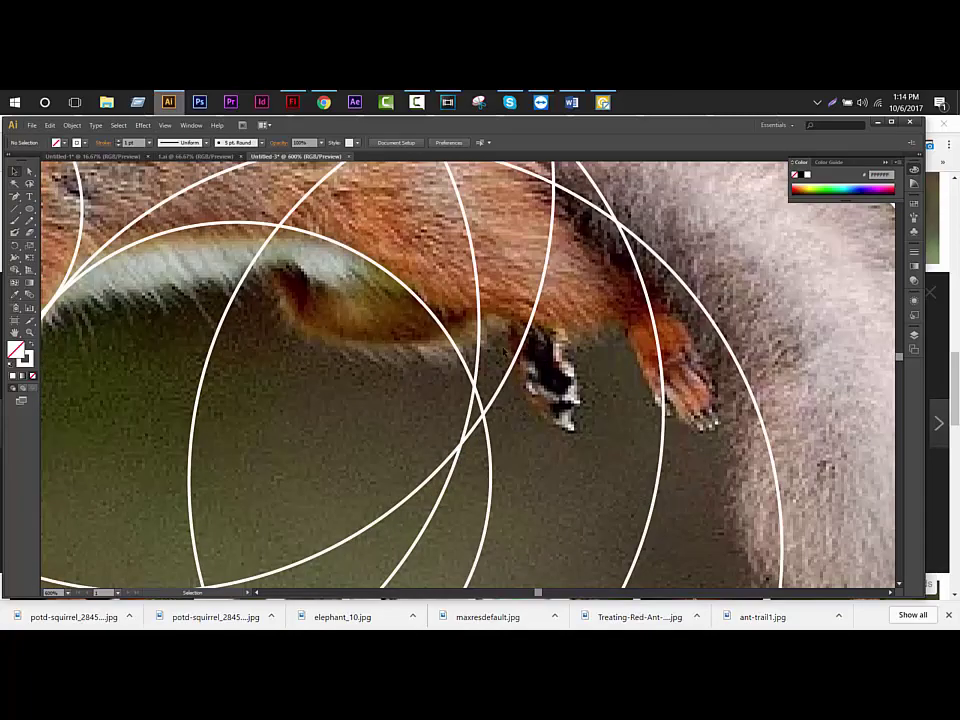
scroll(515, 360, "down", 5)
scroll(515, 360, "up", 4)
scroll(470, 378, "down", 4)
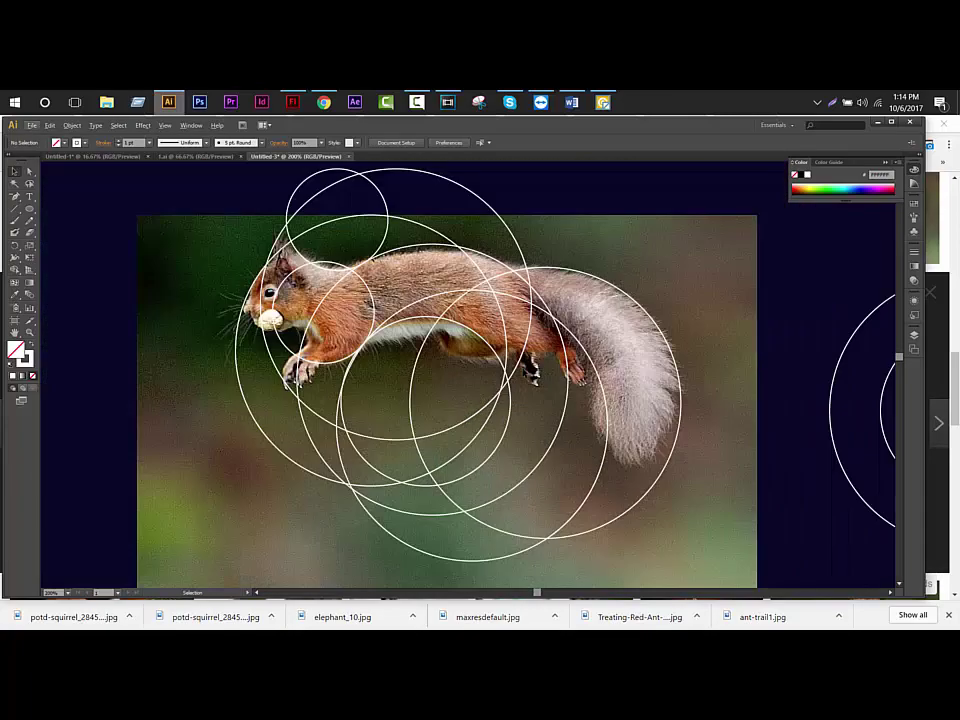
scroll(470, 378, "up", 3)
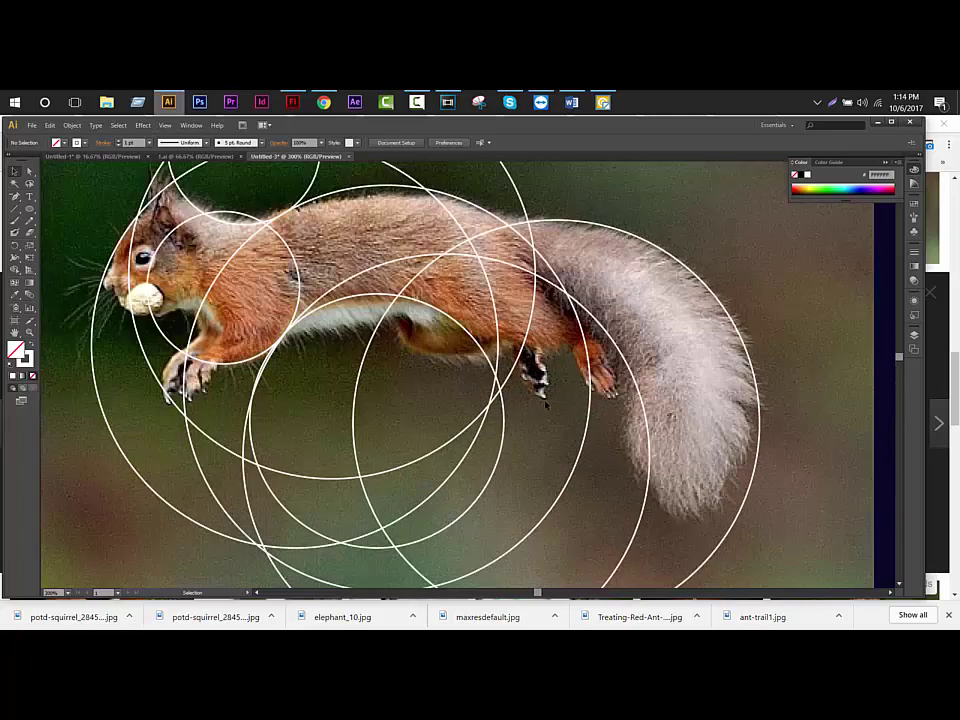
scroll(711, 377, "down", 2)
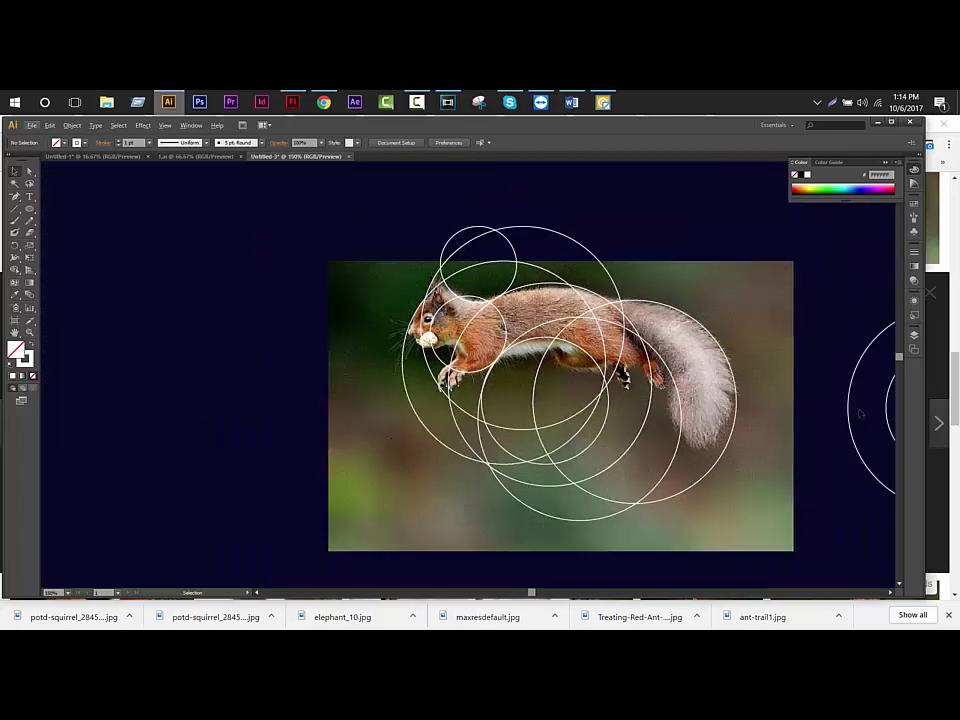
Duplicate circles onto the squirrel's hindquarters, including one from the right-hand set
left_click_drag(668, 320, 527, 320)
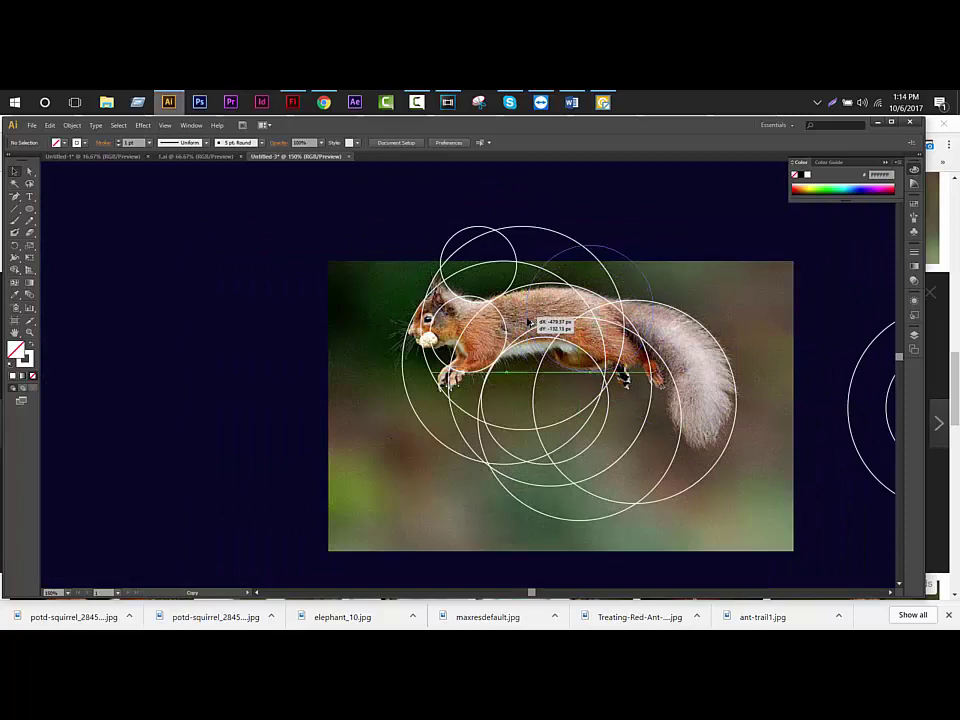
left_click_drag(527, 320, 534, 322)
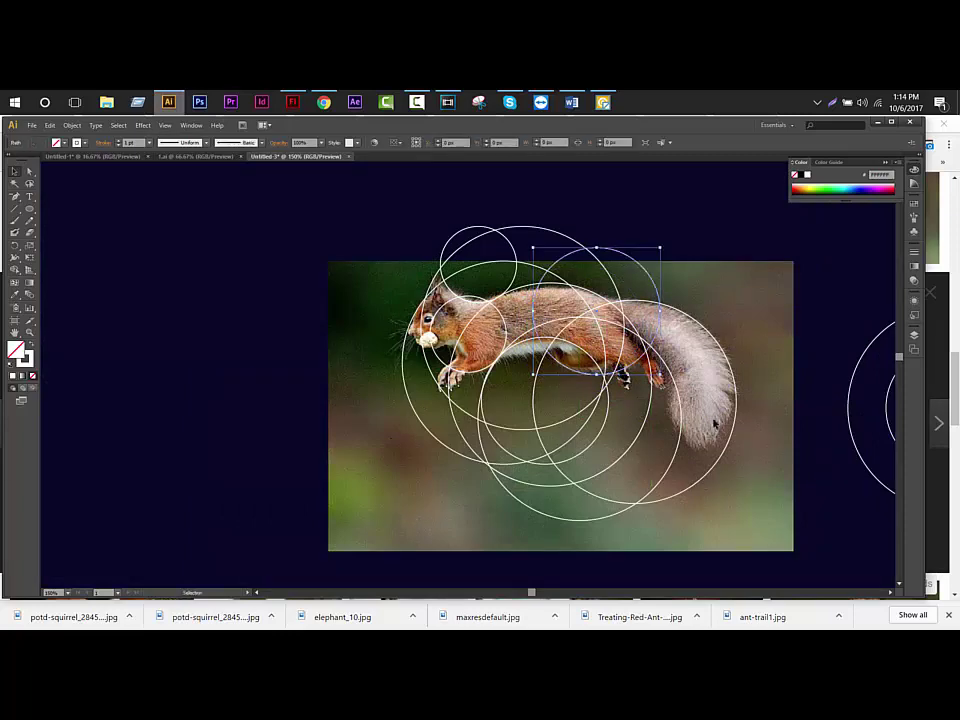
scroll(713, 412, "up", 3)
key("ctrl+1")
left_click(752, 459)
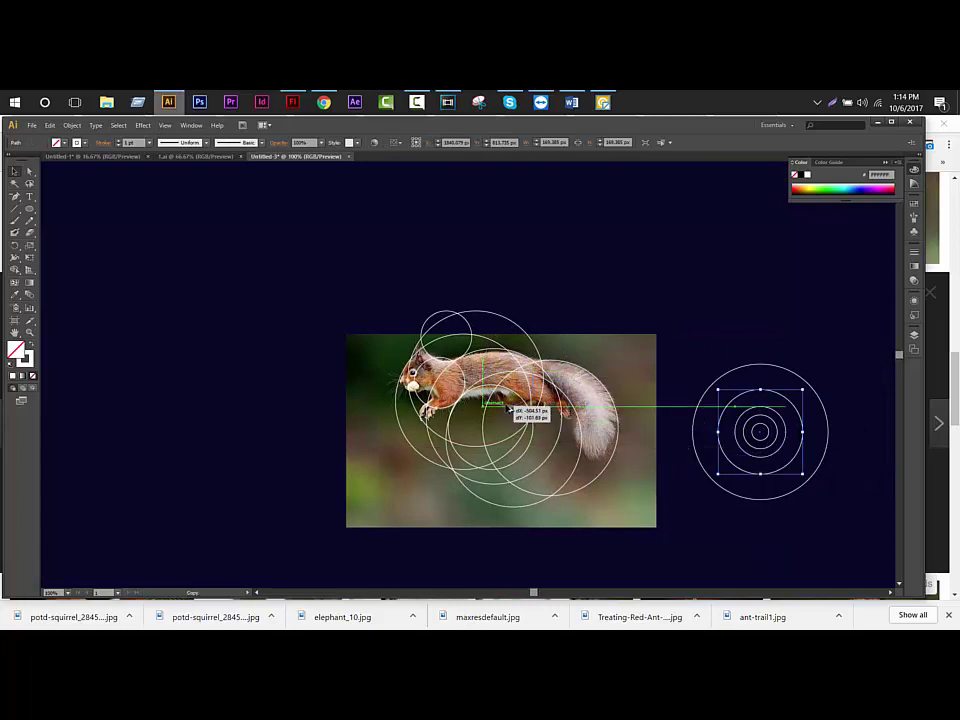
mouse_move(762, 457)
left_mouse_down()
mouse_move(508, 408)
mouse_move(537, 390)
left_mouse_up()
scroll(508, 408, "up", 3)
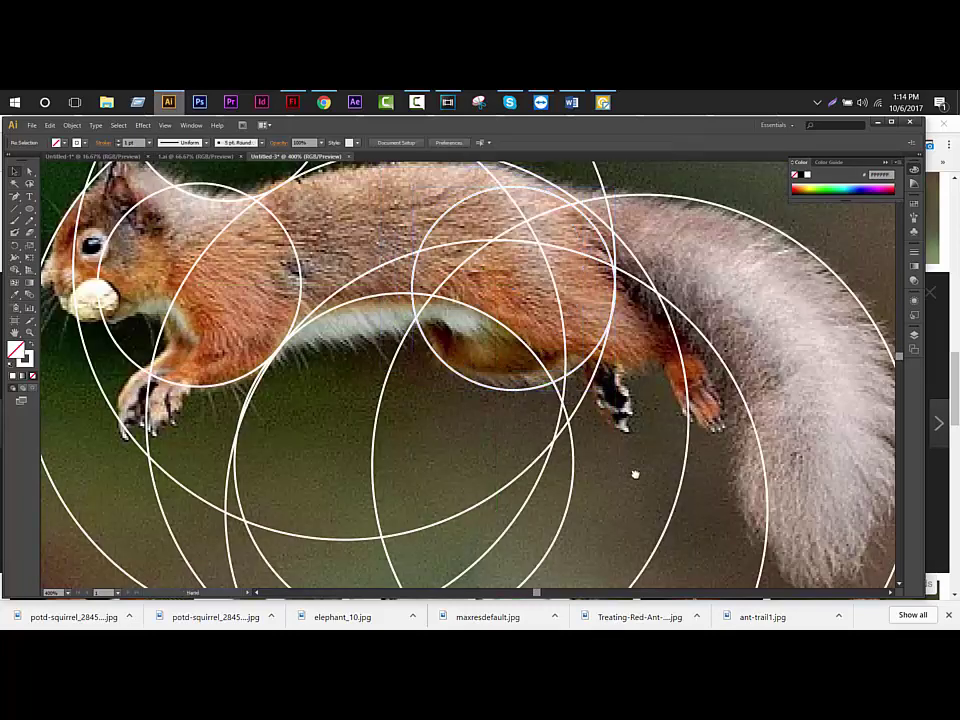
left_click_drag(634, 471, 441, 423)
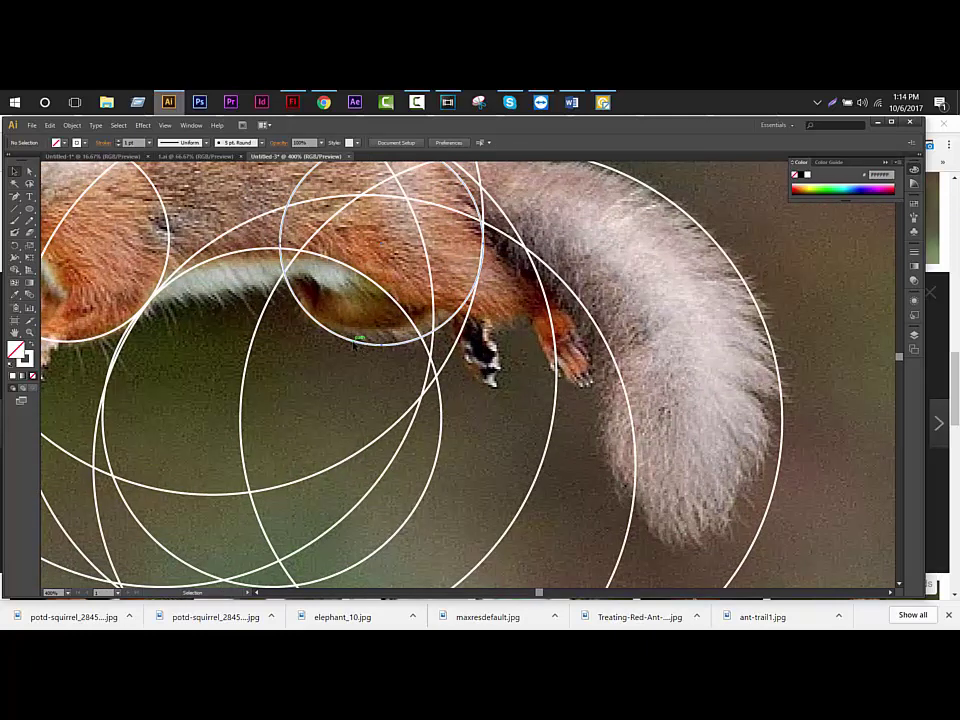
Copy the circle above the hind leg downward so it sits over the hind leg
left_click(358, 340)
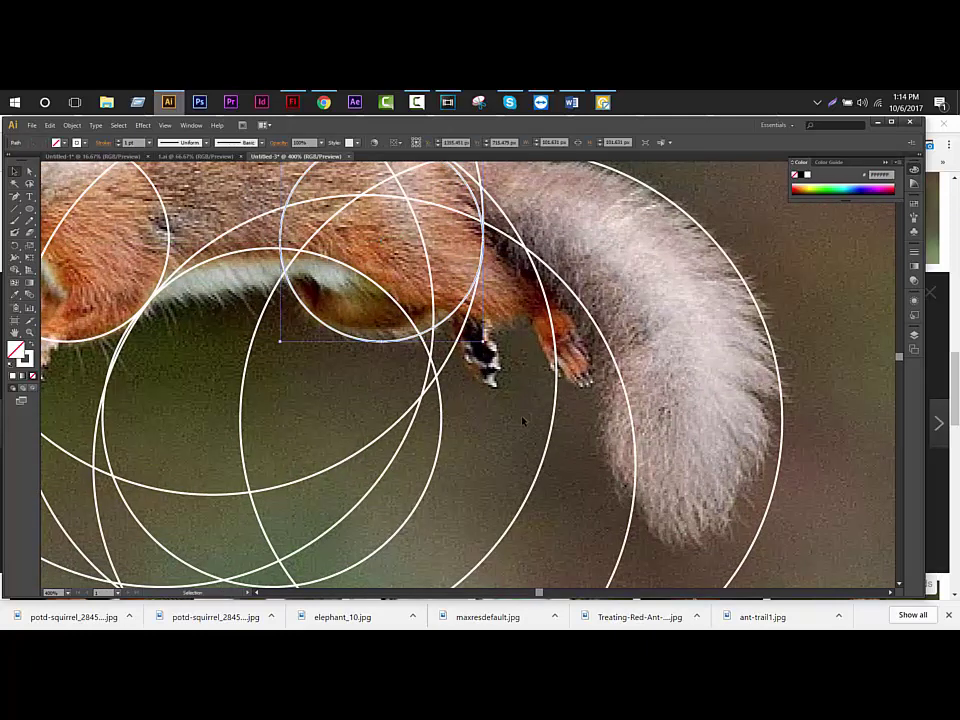
mouse_move(464, 353)
left_mouse_down()
mouse_move(478, 451)
mouse_move(617, 377)
left_mouse_up()
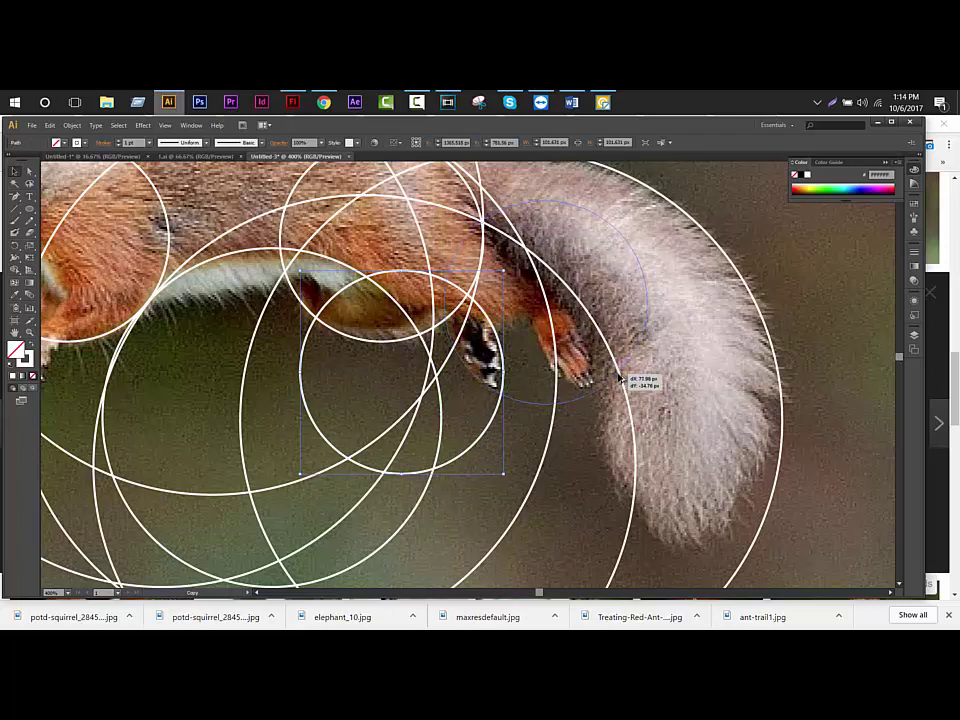
mouse_move(618, 378)
left_mouse_down()
mouse_move(671, 410)
mouse_move(537, 468)
left_mouse_up()
scroll(657, 397, "down", 3)
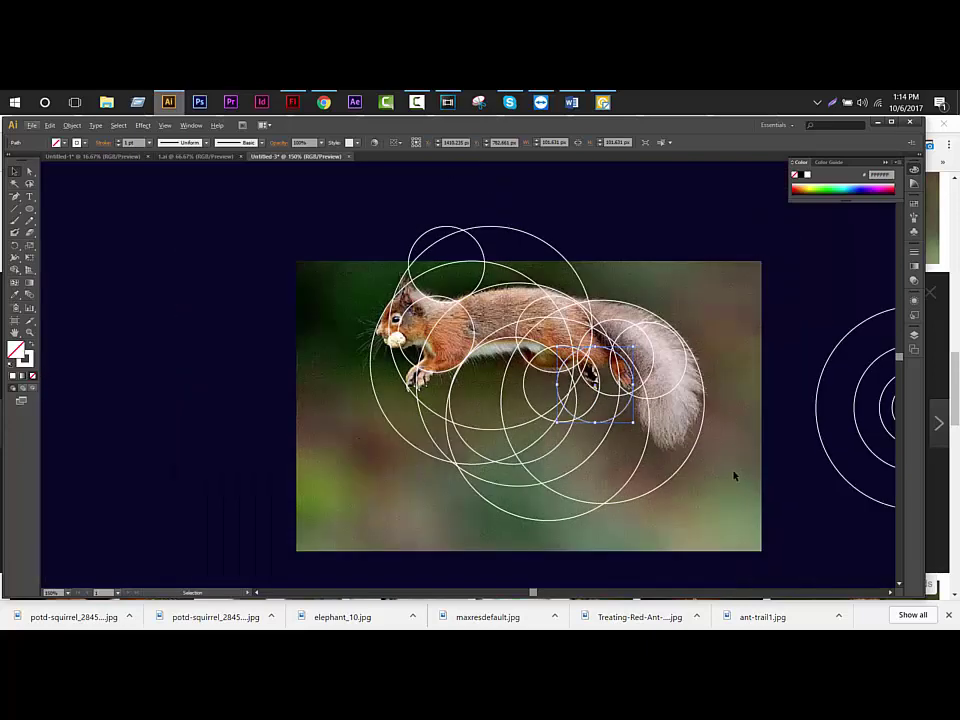
scroll(681, 489, "up", 1)
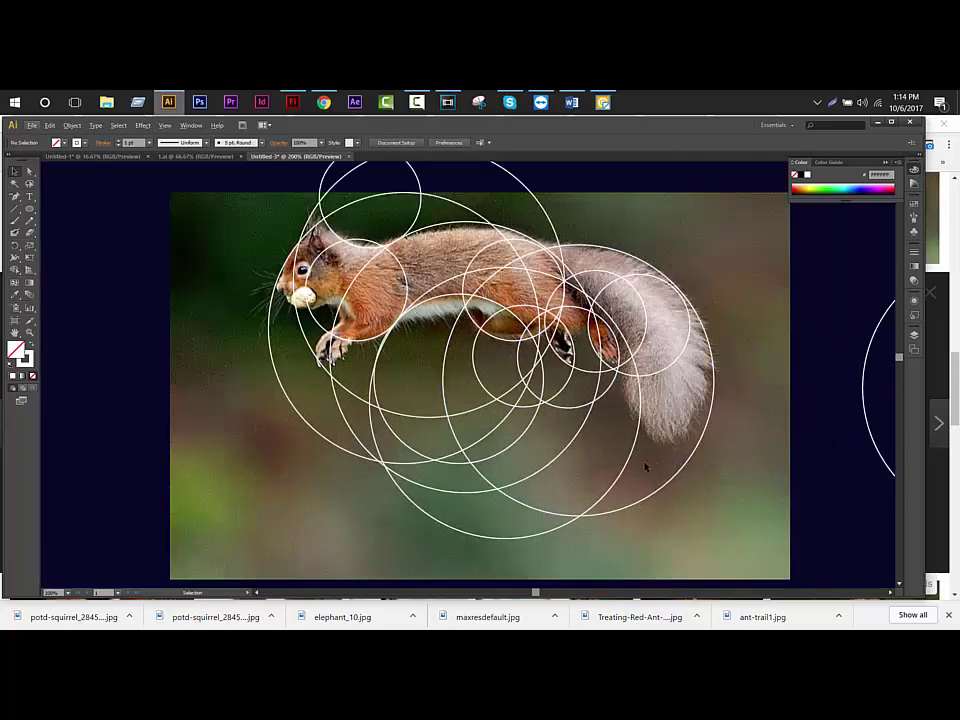
Move concentric circles from the right-hand group in front of the squirrel's face
left_click_drag(783, 427, 810, 440)
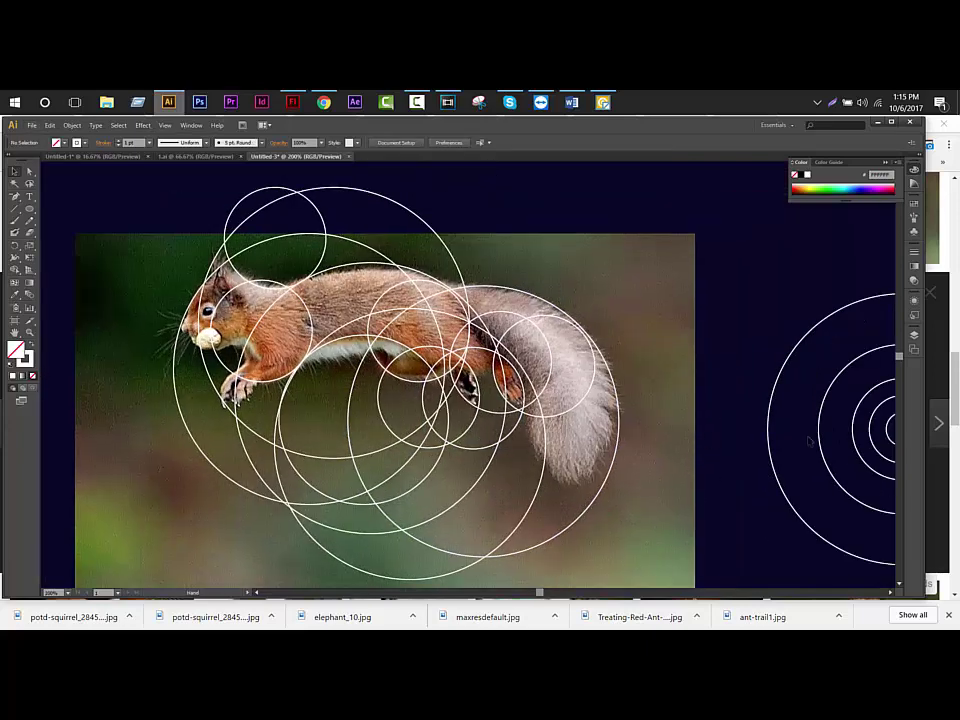
left_click(882, 441)
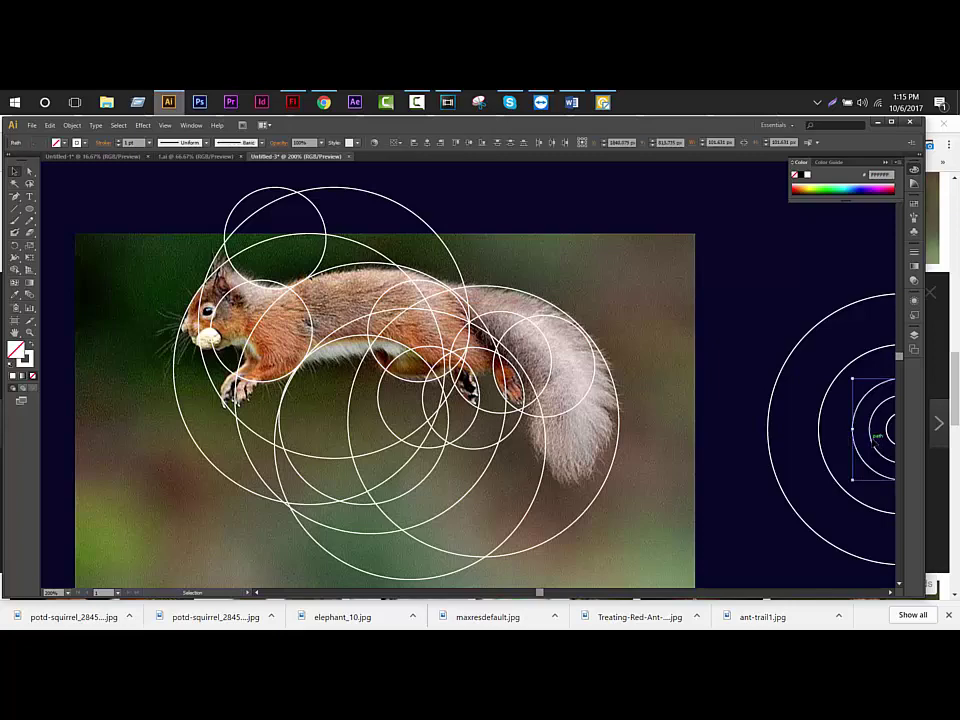
left_click_drag(877, 437, 89, 378)
scroll(116, 302, "up", 2)
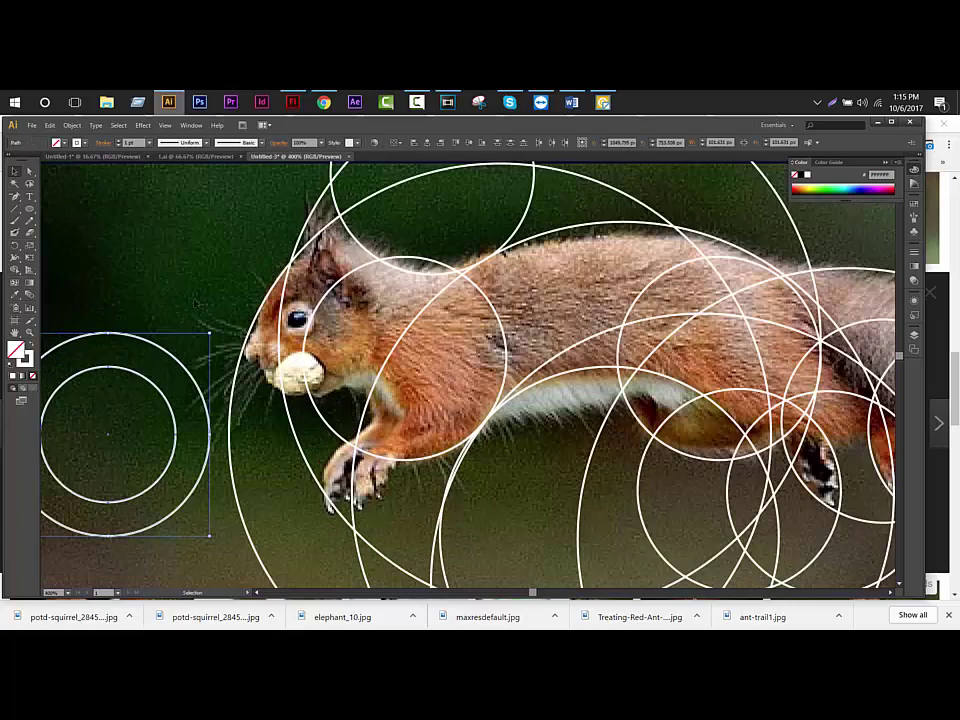
left_click(190, 372)
Copy a circle below the front paw and add two offset copies over the paw
mouse_move(190, 369)
left_mouse_down()
mouse_move(535, 497)
mouse_move(552, 476)
left_mouse_up()
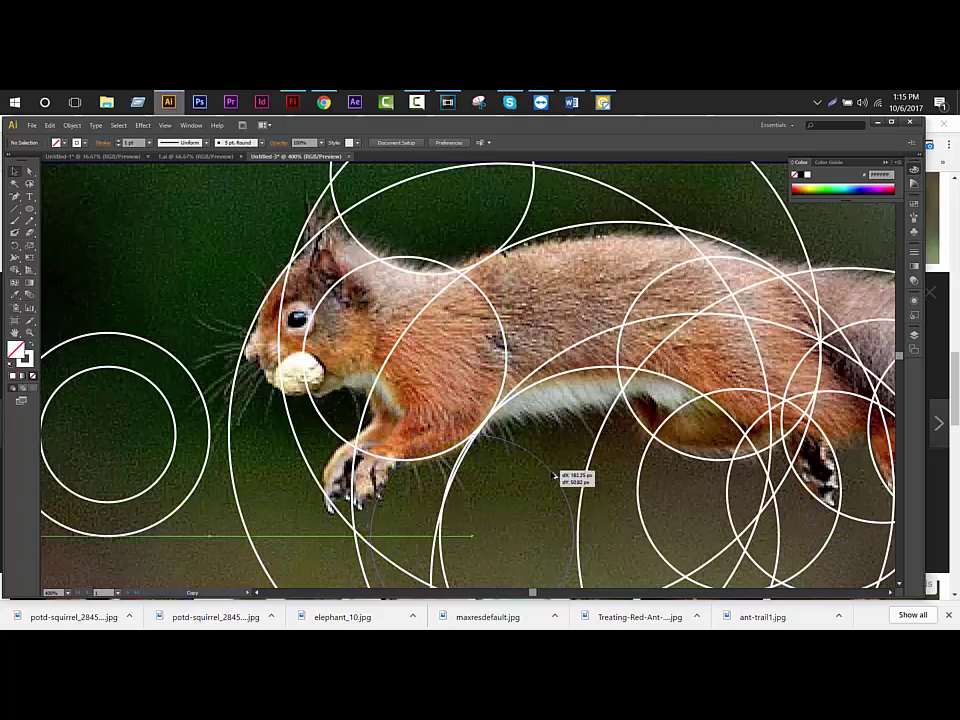
left_click_drag(552, 476, 553, 476)
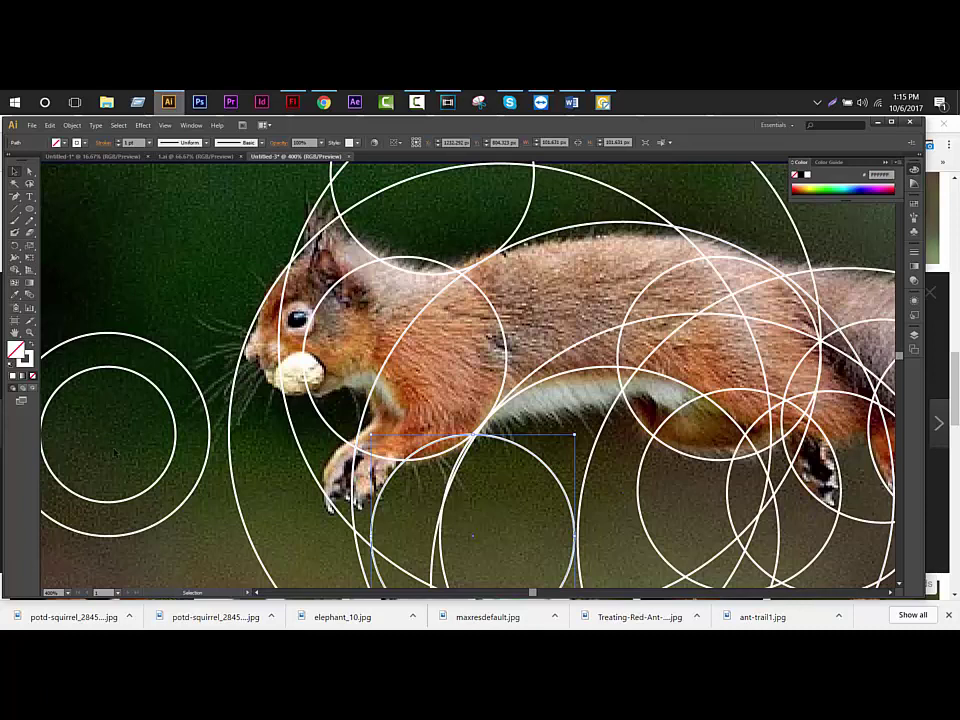
mouse_move(378, 495)
left_mouse_down()
mouse_move(485, 519)
mouse_move(402, 531)
left_mouse_up()
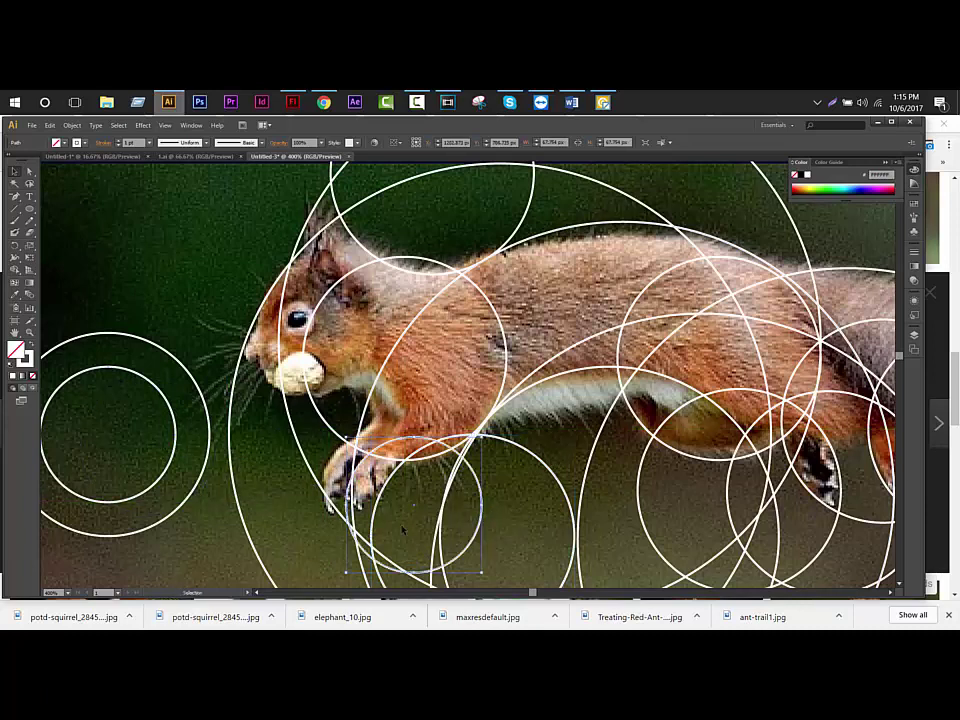
mouse_move(368, 462)
left_mouse_down("alt")
mouse_move(461, 497)
mouse_move(456, 489)
left_mouse_up("alt")
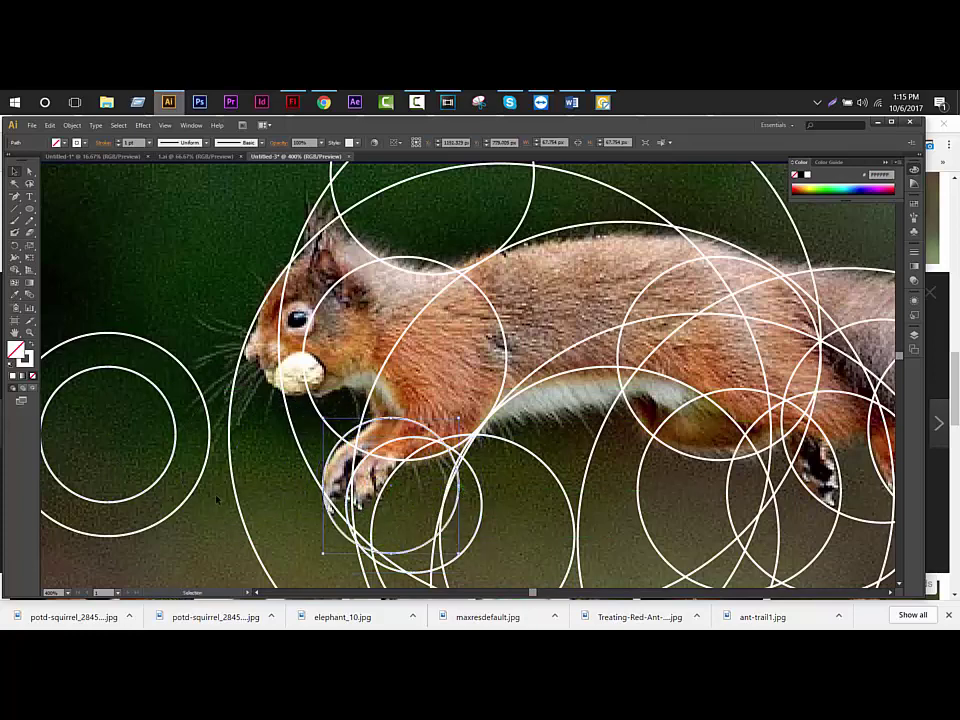
left_click_drag(330, 508, 344, 517, "alt")
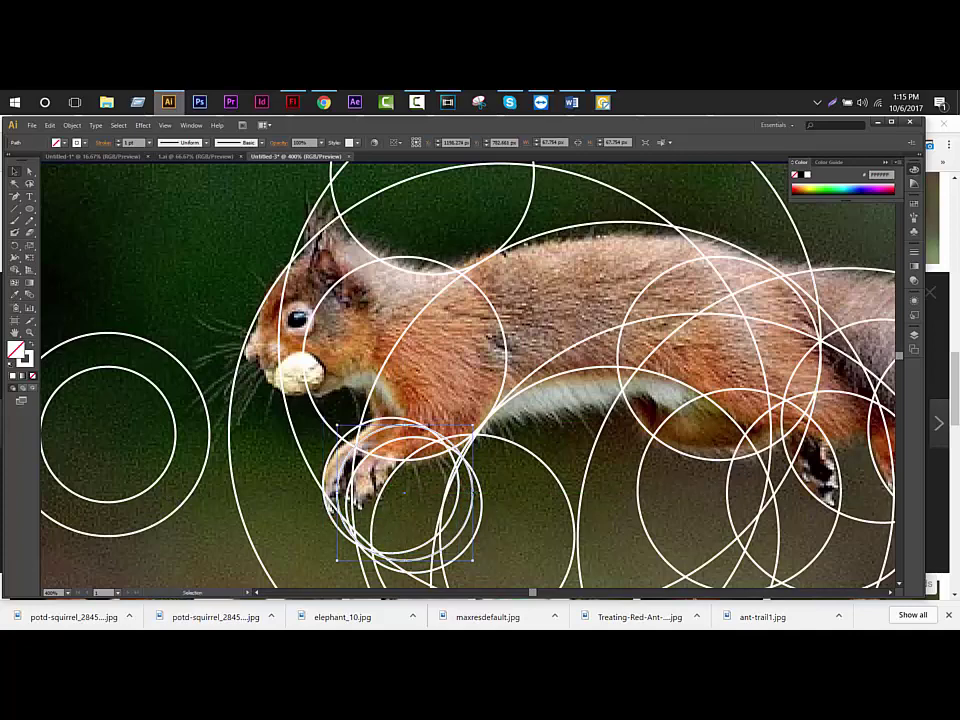
scroll(414, 447, "up", 2)
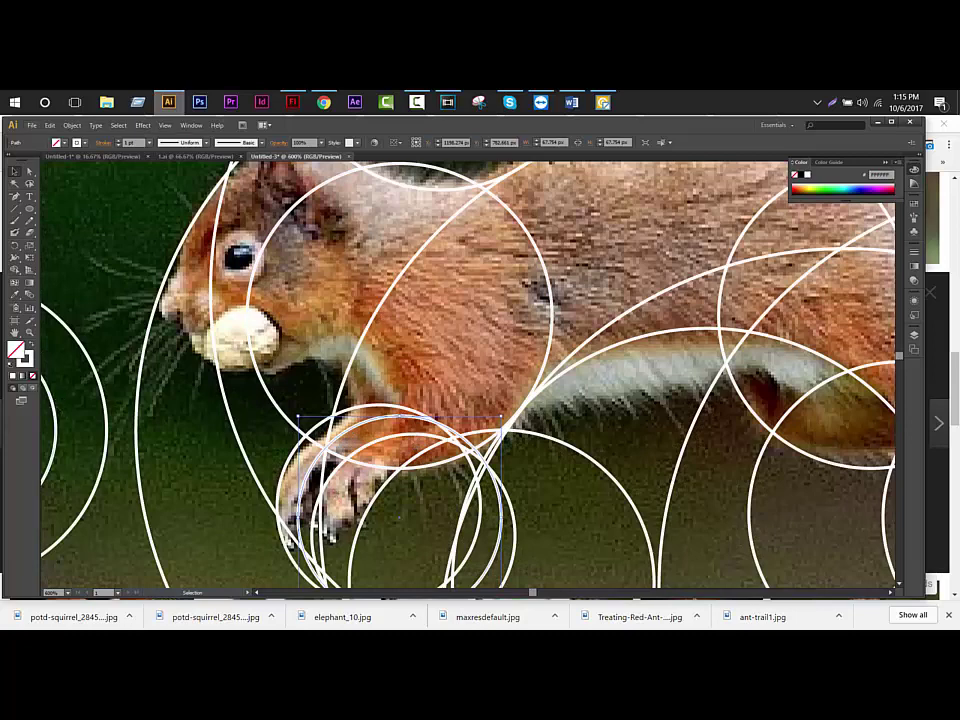
Nudge the small circle by the claw slightly up and left
left_click(160, 300)
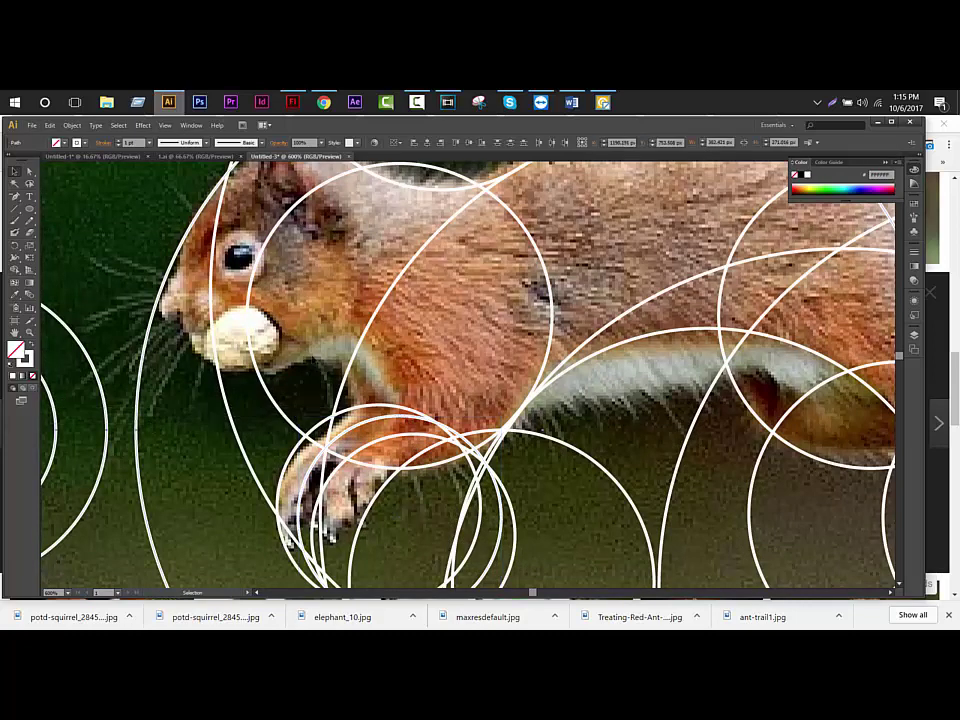
scroll(352, 364, "down", 3)
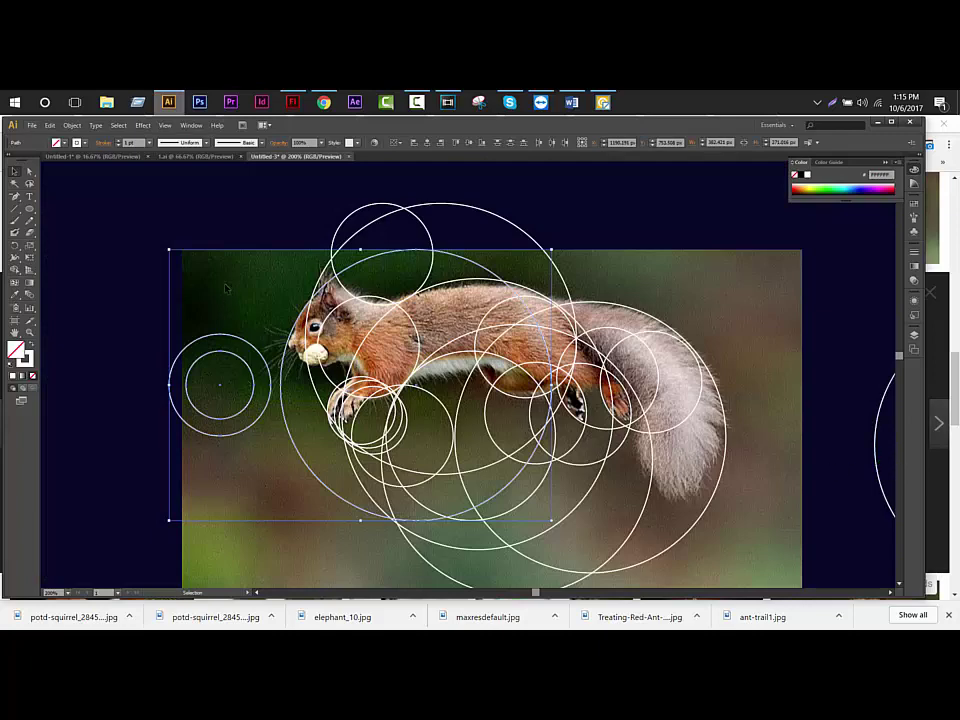
left_click(318, 368)
scroll(362, 368, "up", 4)
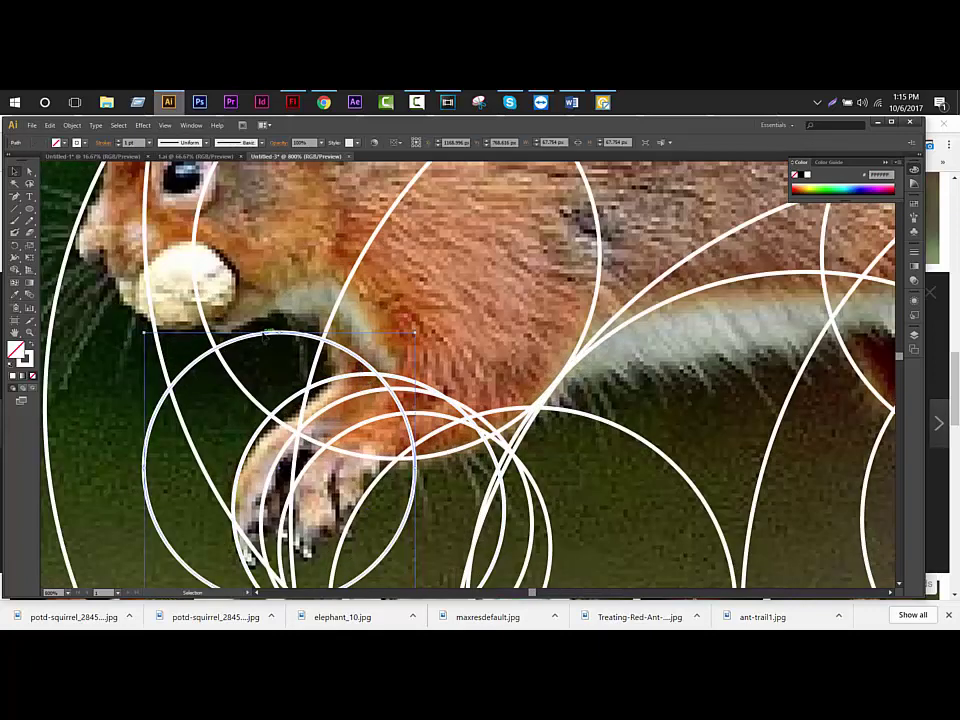
left_click_drag(264, 335, 238, 308)
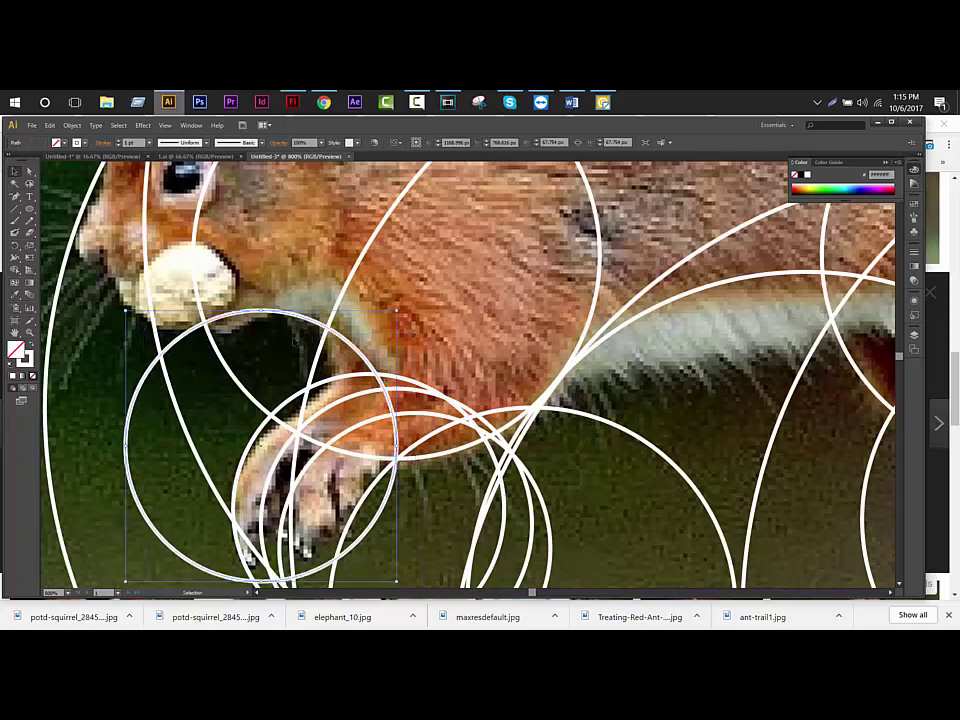
scroll(406, 387, "down", 3)
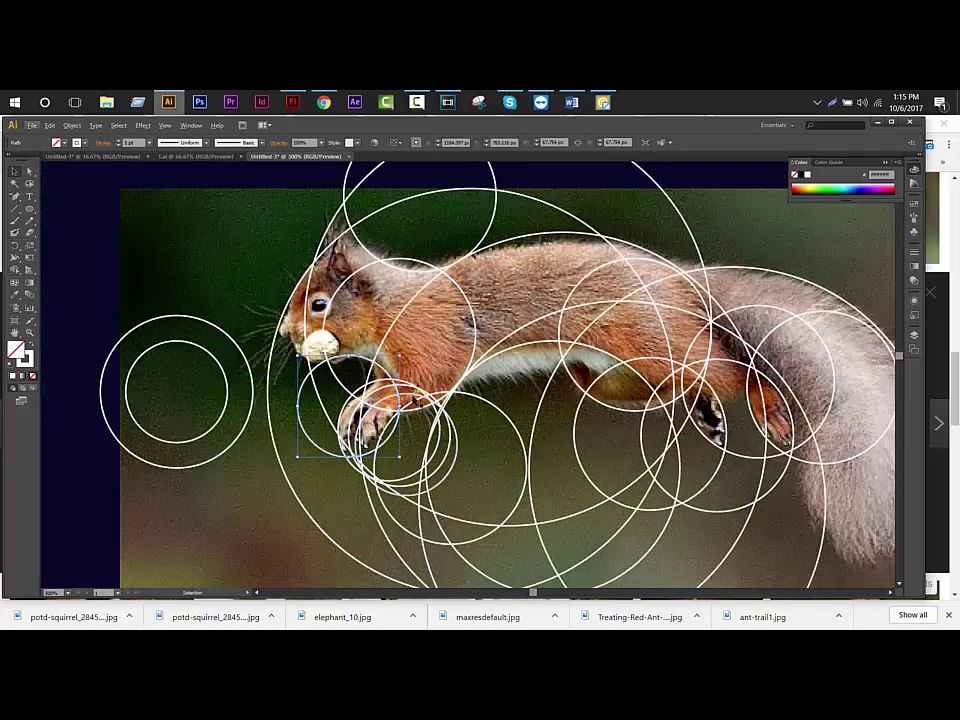
left_click(461, 465)
scroll(800, 553, "down", 2)
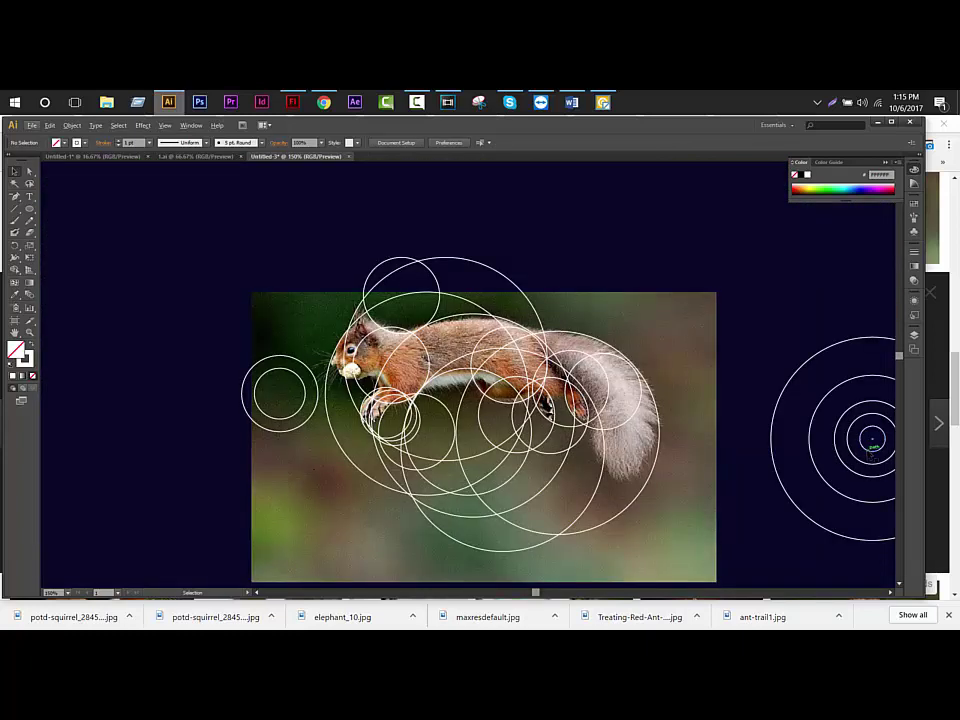
Delete the stray small circle by the squirrel's mouth
mouse_move(872, 440)
left_mouse_down()
mouse_move(373, 378)
mouse_move(393, 421)
left_mouse_up()
scroll(378, 383, "up", 5)
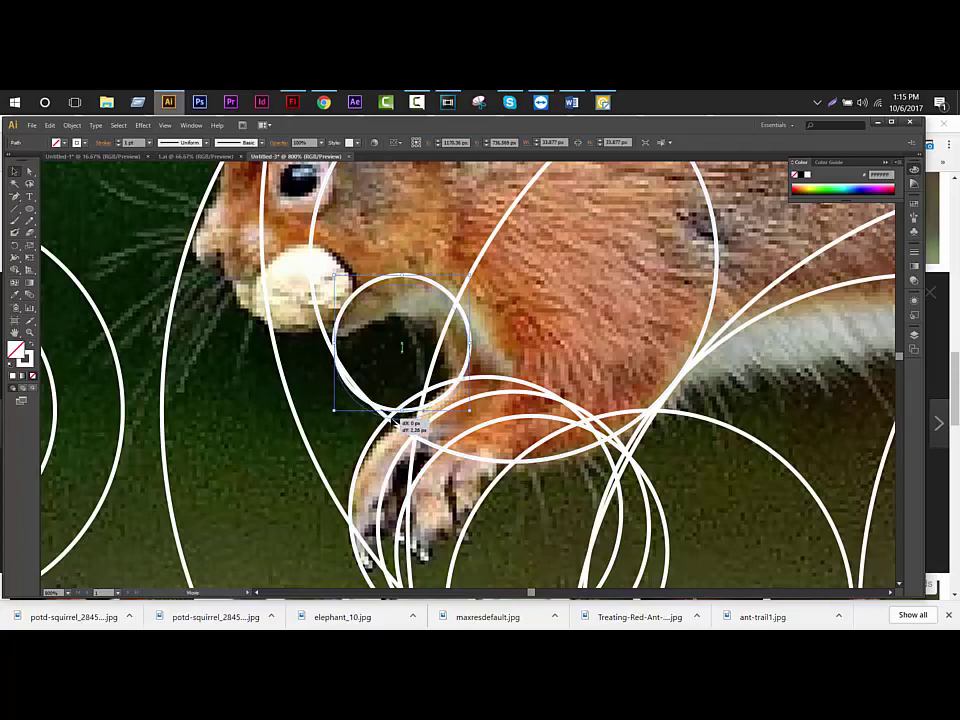
scroll(395, 420, "down", 3)
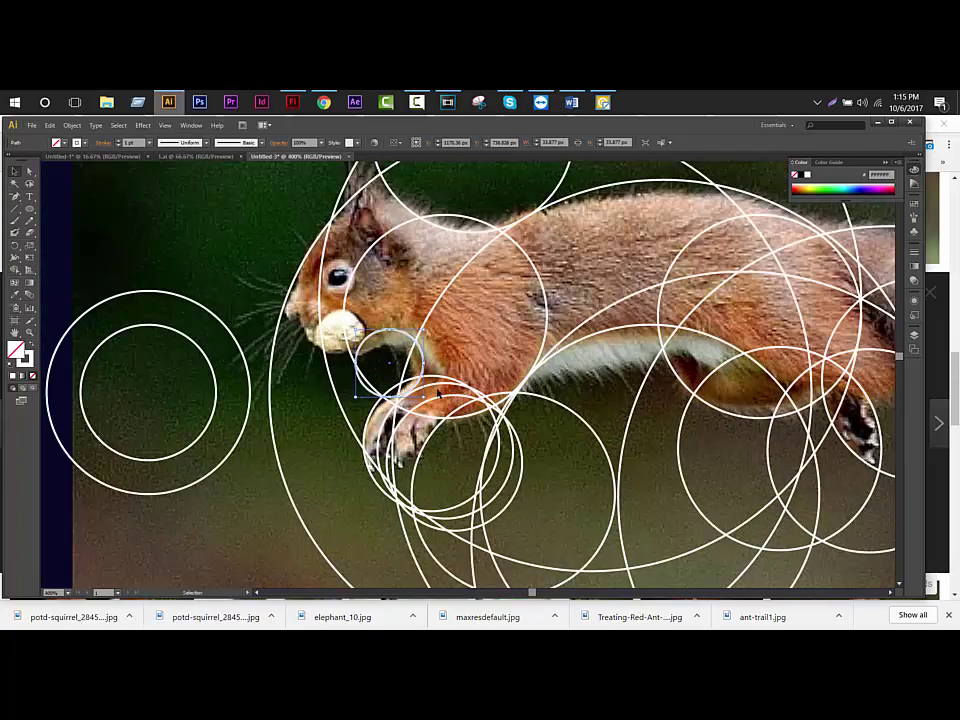
key("ctrl+z")
key("Delete")
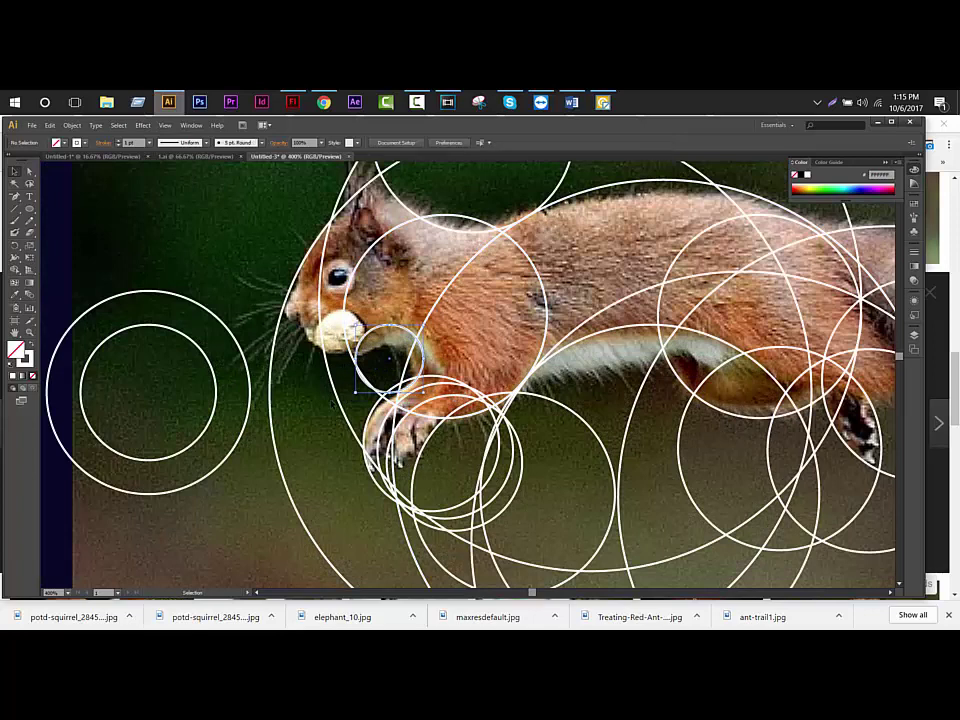
Shift a circle slightly right and reframe the squirrel beside the right circle group
mouse_move(206, 462)
left_mouse_down()
mouse_move(378, 362)
mouse_move(410, 366)
left_mouse_up()
scroll(405, 360, "up", 1)
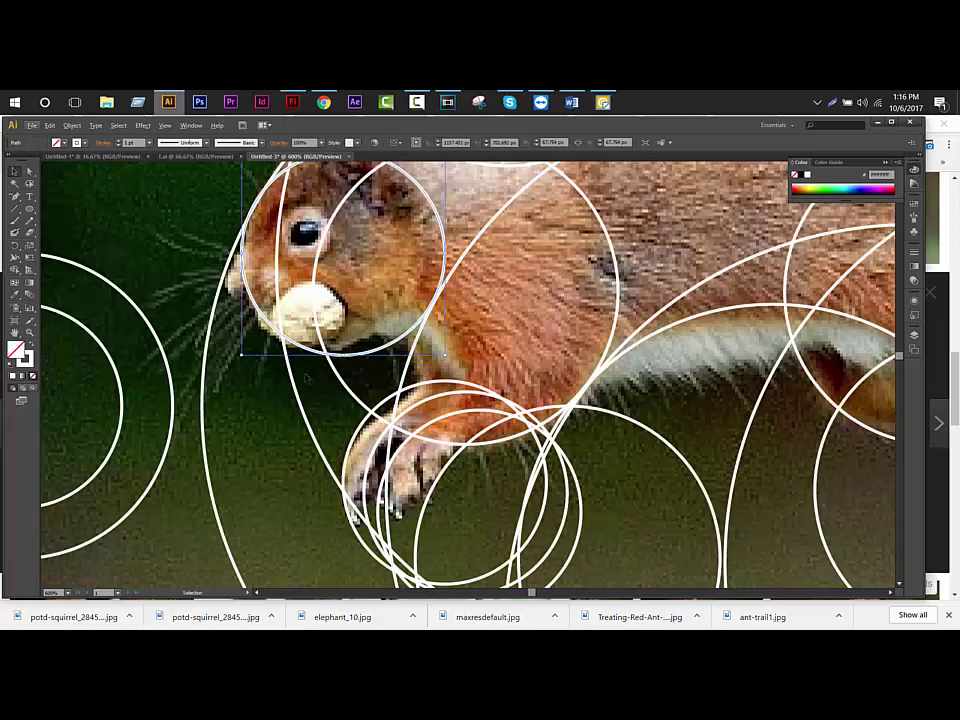
scroll(593, 417, "down", 4)
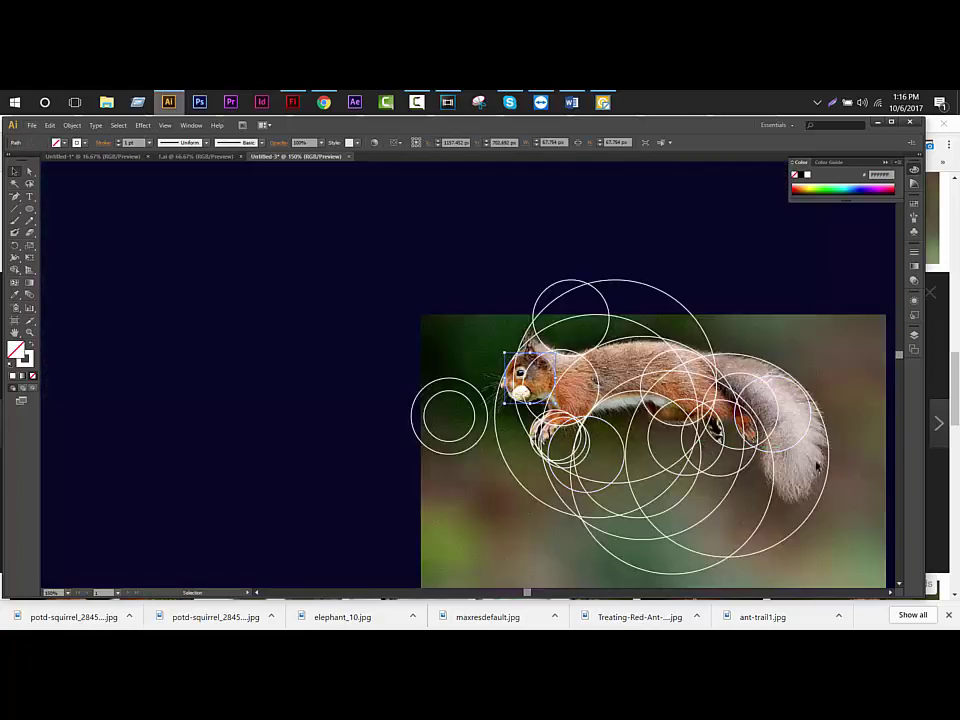
left_click_drag(832, 534, 527, 511)
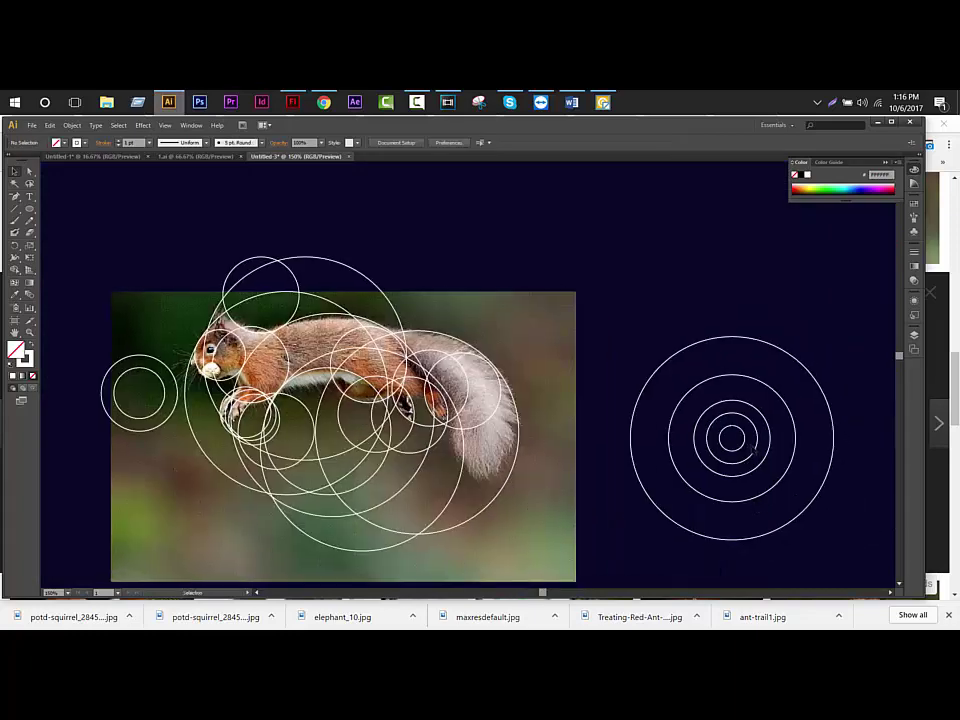
Move the small circle from near the head down so it wraps the front paw
left_click(204, 381)
scroll(204, 381, "up", 1)
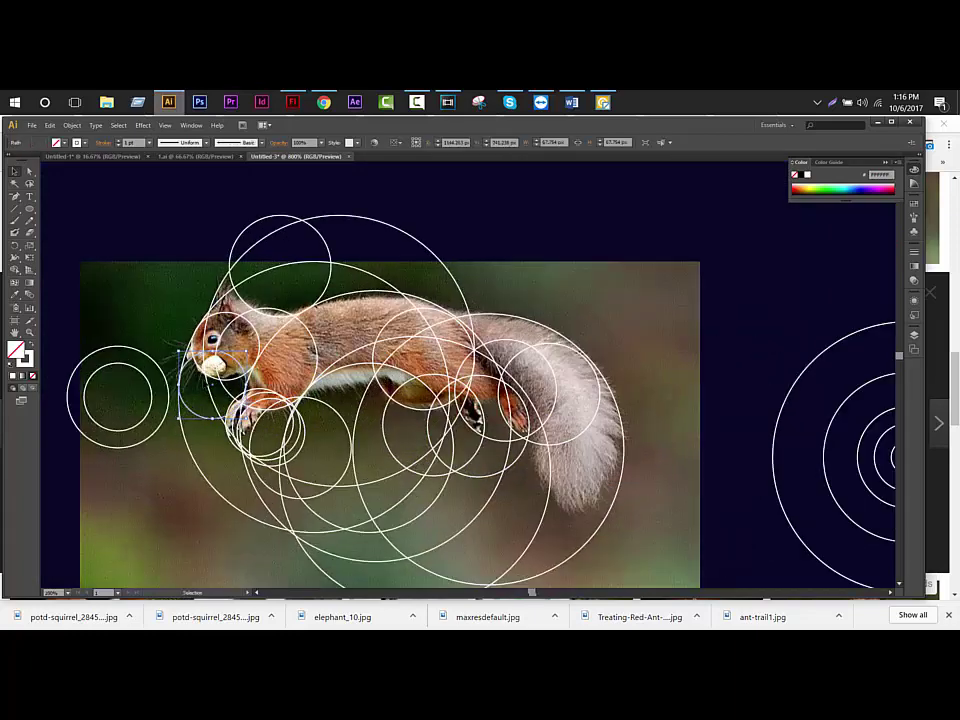
scroll(204, 381, "up", 5)
mouse_move(290, 524)
left_mouse_down()
mouse_move(377, 603)
mouse_move(299, 538)
left_mouse_up()
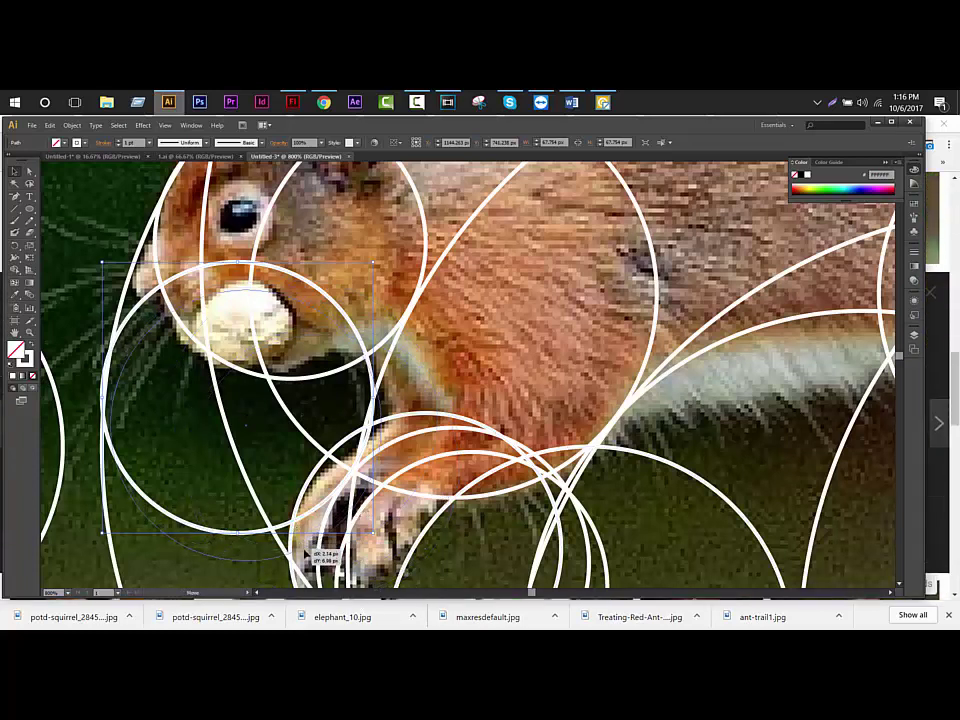
left_click_drag(299, 538, 396, 578)
scroll(418, 523, "down", 3)
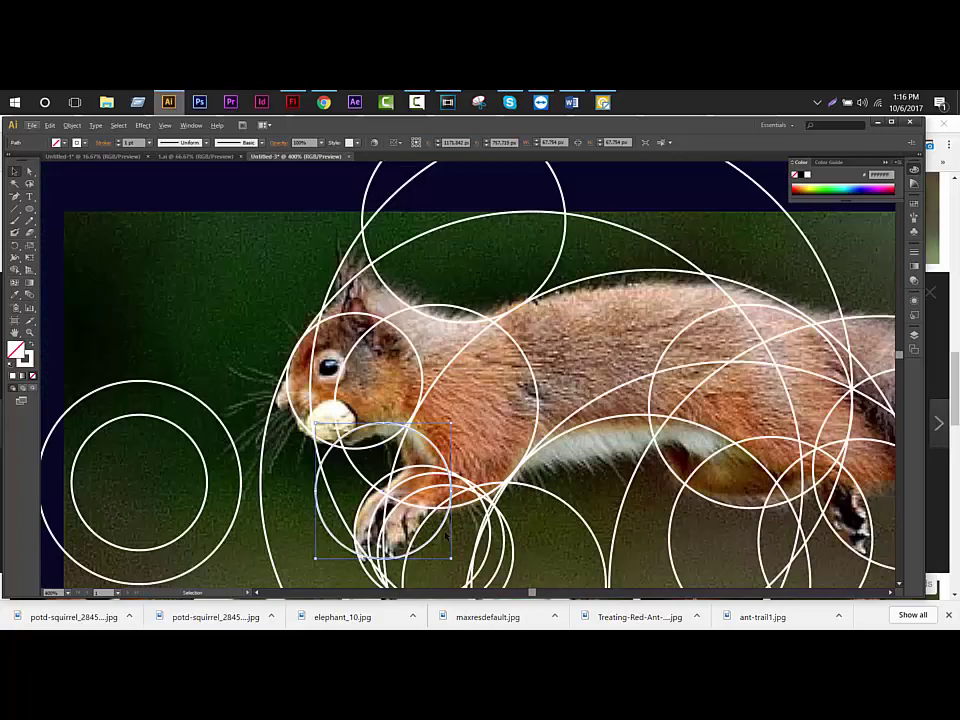
scroll(446, 537, "up", 1)
scroll(458, 454, "up", 1)
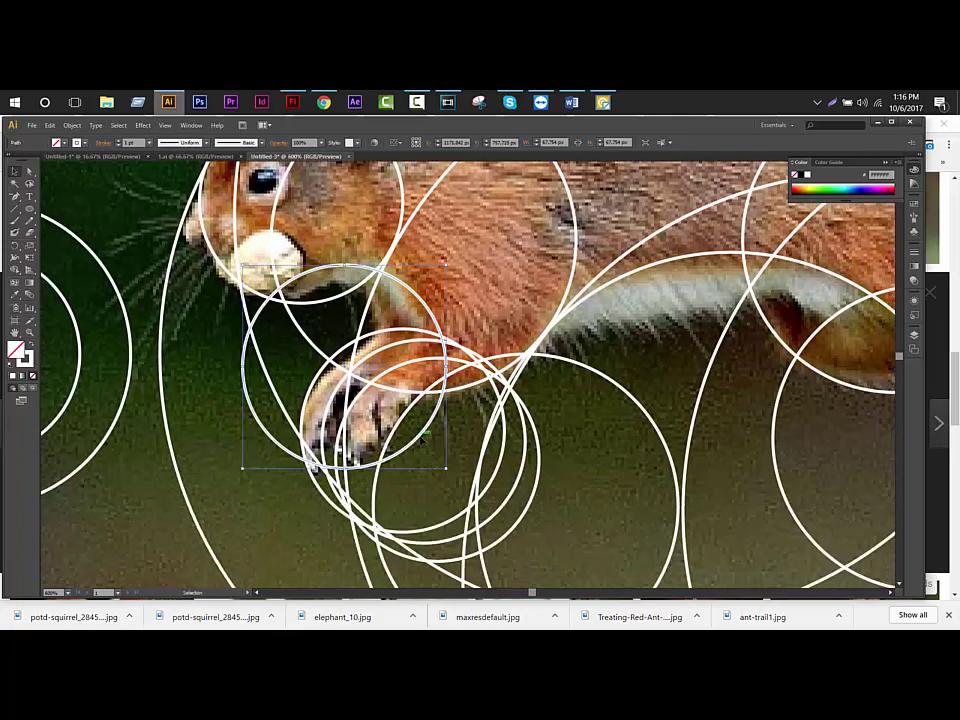
left_click_drag(422, 436, 426, 455)
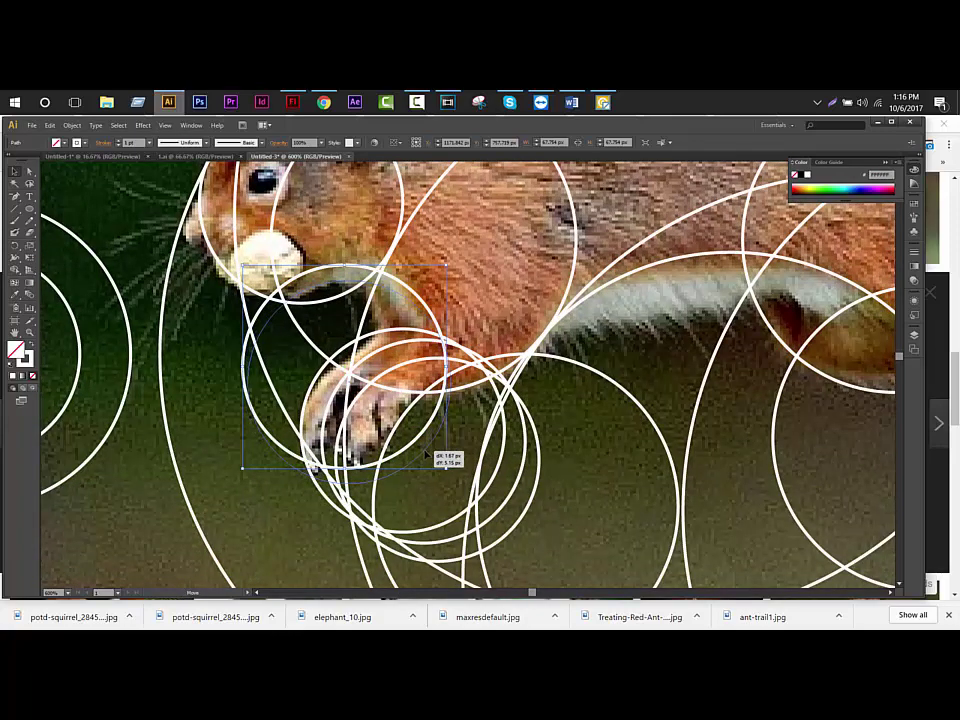
left_click_drag(426, 455, 432, 470)
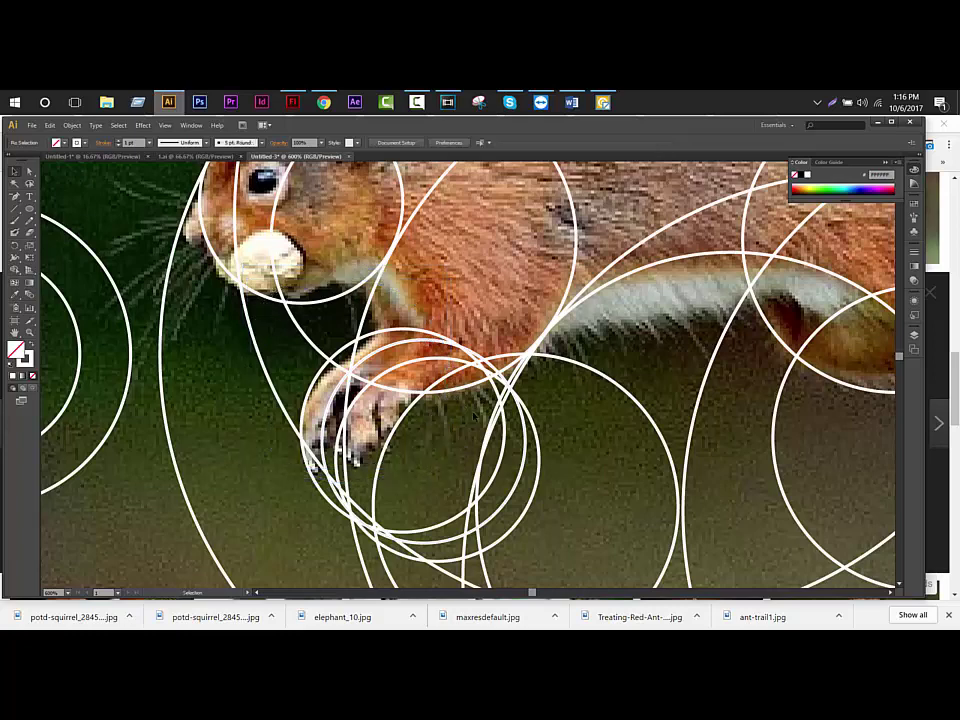
key("ctrl+1")
Copy the small inner circle from the right-hand group onto the squirrel
left_click(796, 440)
scroll(796, 440, "up", 1)
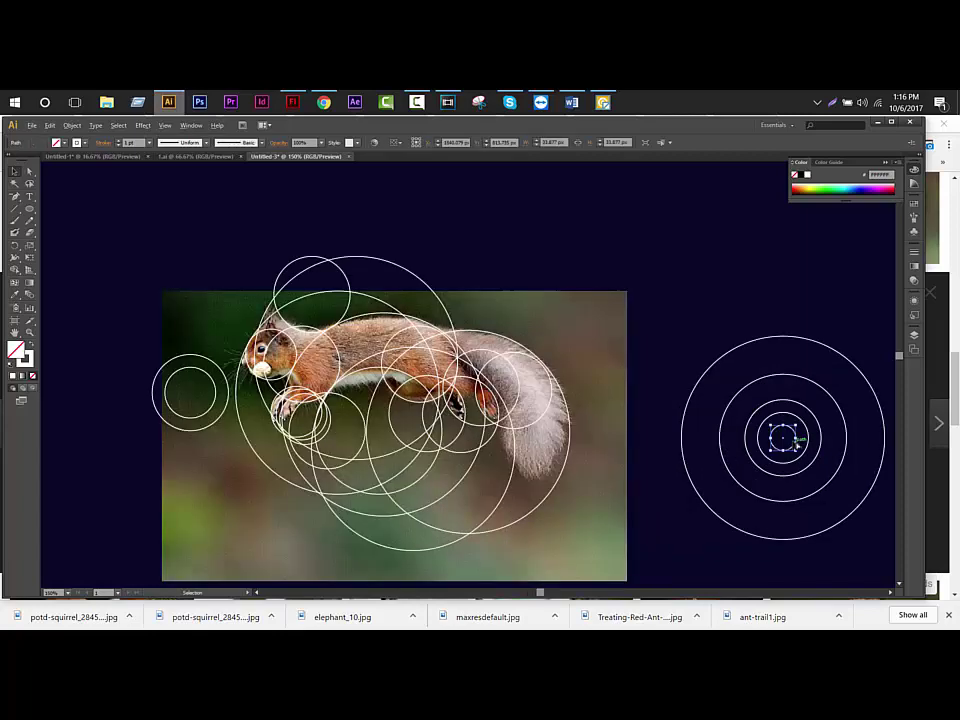
left_click_drag(795, 424, 116, 367)
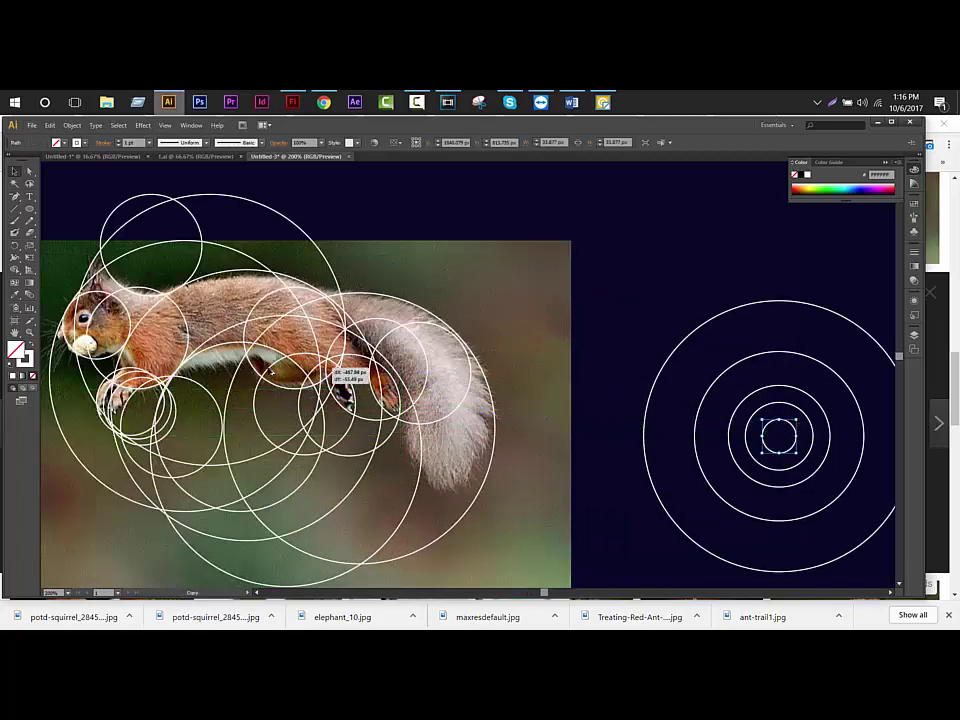
scroll(116, 367, "up", 3)
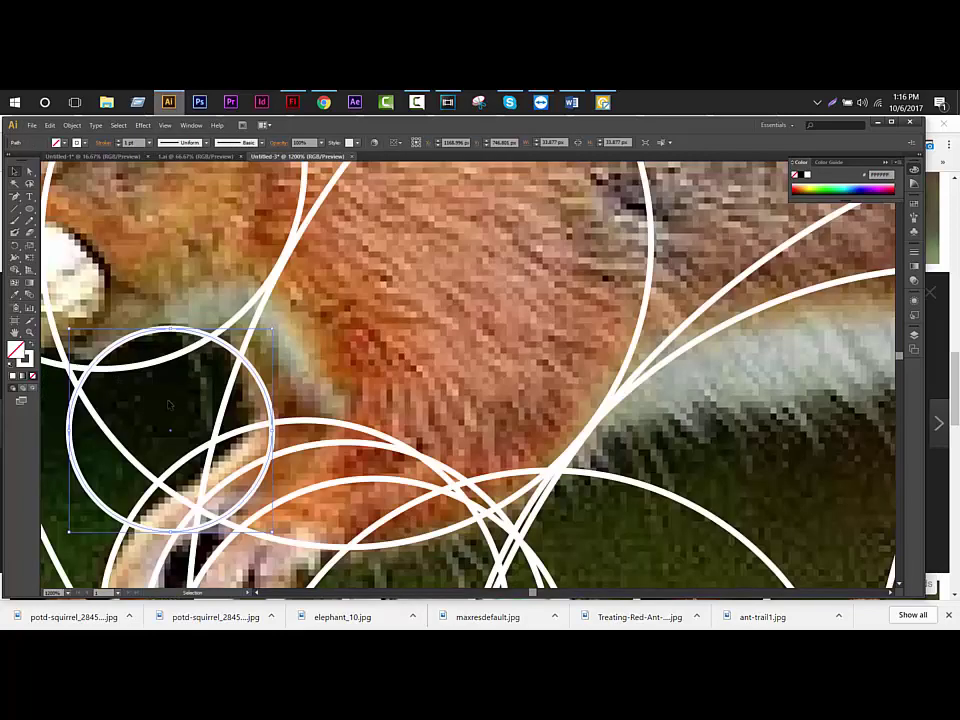
scroll(370, 360, "up", 2)
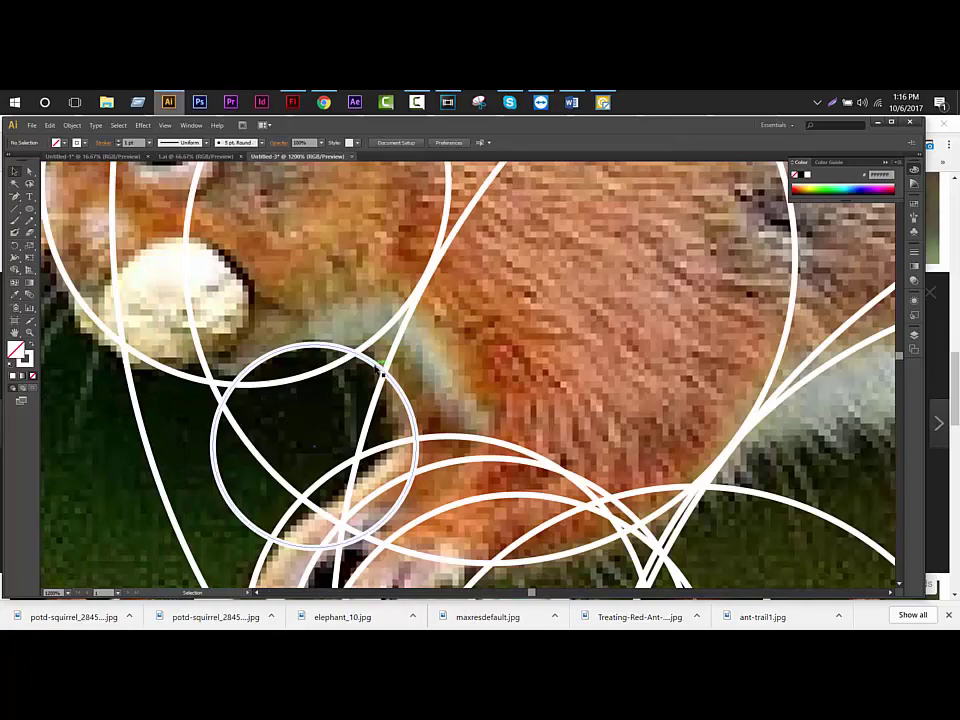
Nudge the small circle below the chin slightly left, then bring the whole squirrel into view
left_click(388, 369)
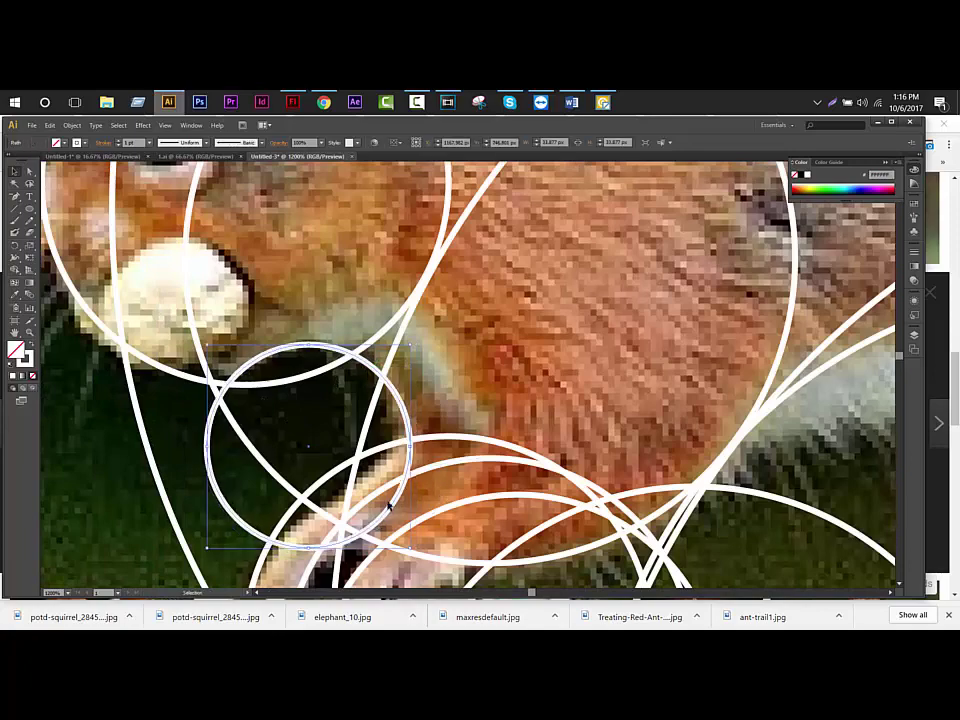
scroll(390, 510, "down", 2)
scroll(396, 520, "up", 1)
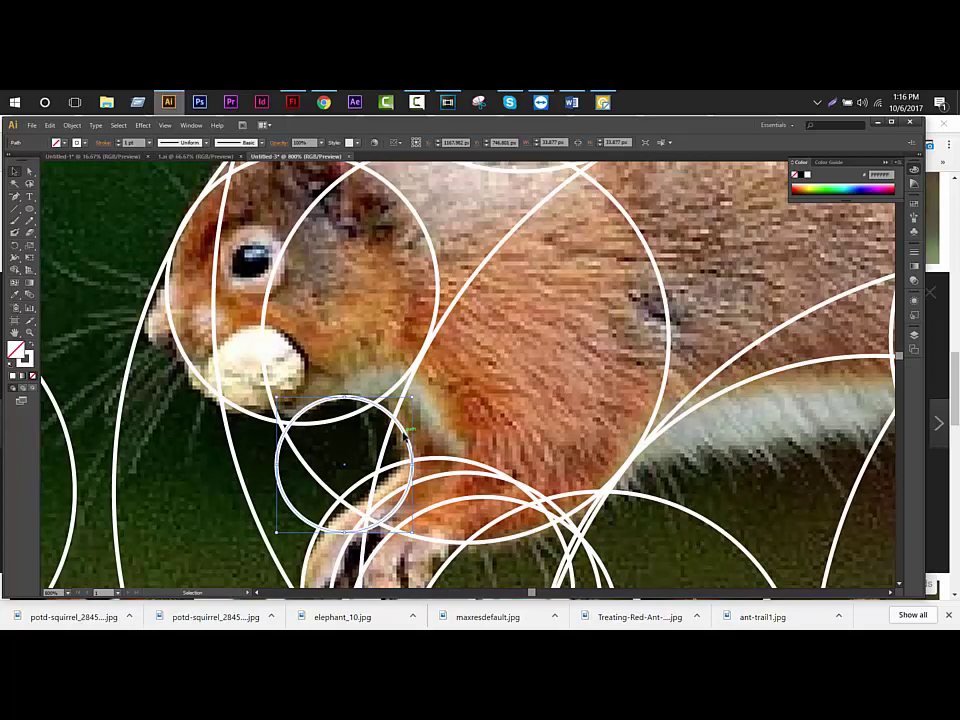
left_click_drag(404, 434, 395, 434)
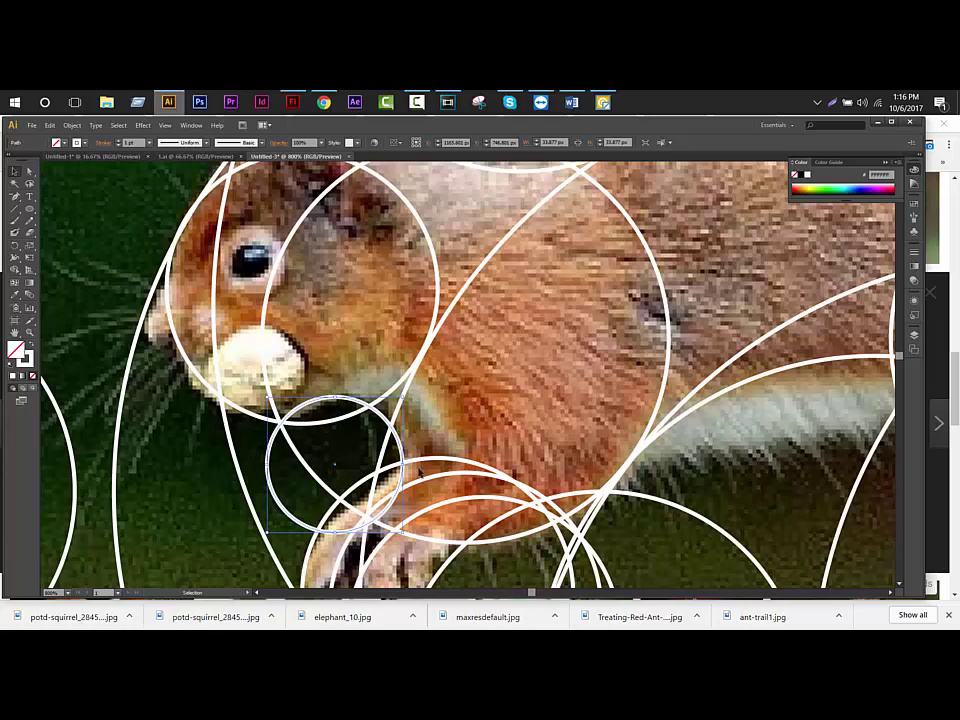
scroll(460, 450, "down", 5)
scroll(471, 430, "up", 4)
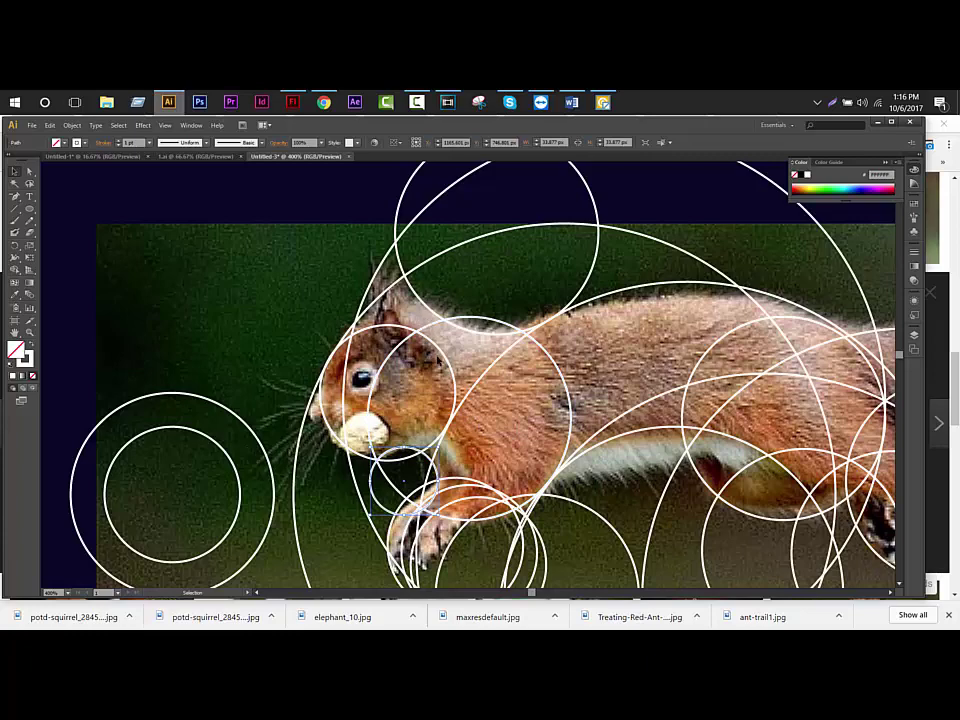
scroll(435, 353, "down", 1)
scroll(458, 335, "down", 2)
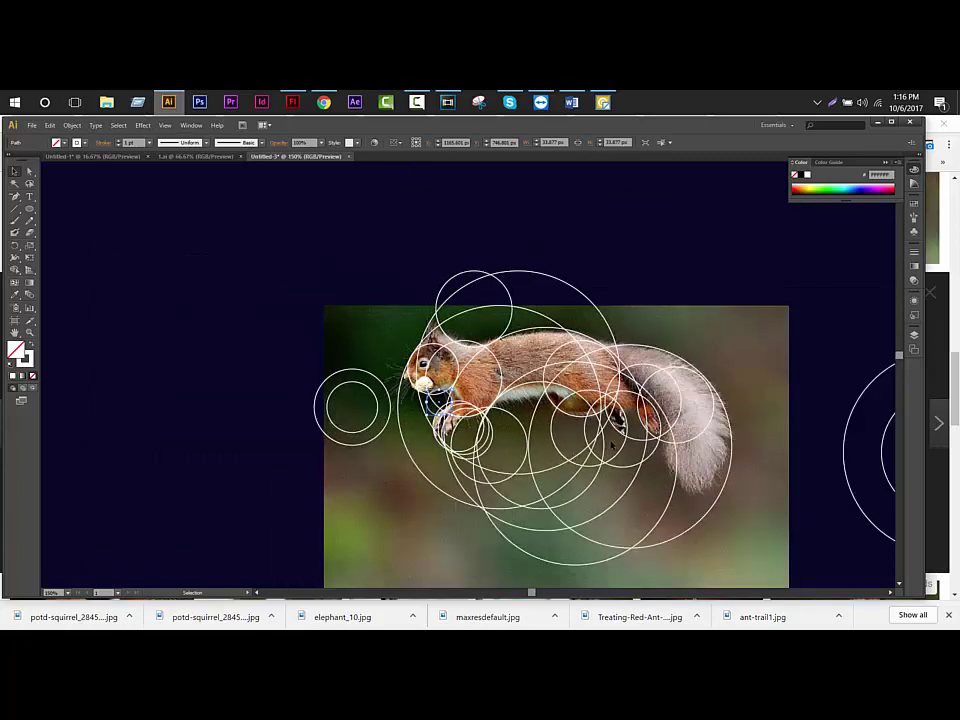
scroll(700, 428, "up", 1)
left_click_drag(810, 410, 778, 412)
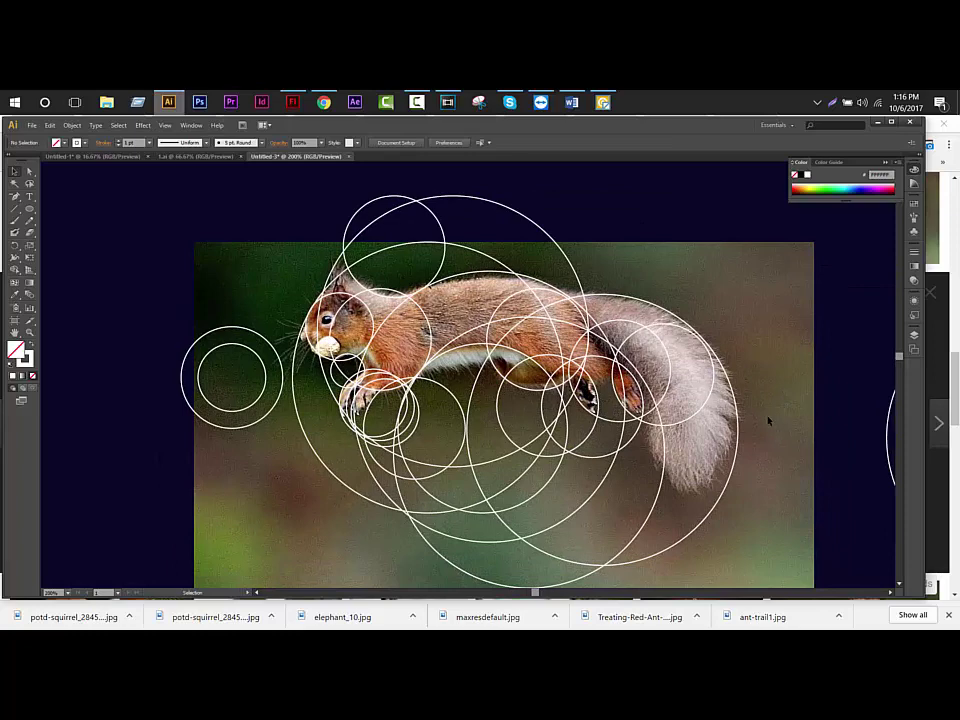
Set the fill colour to a reddish brown in the Color Picker and zoom in on the squirrel
double_click(17, 350)
left_click(675, 369)
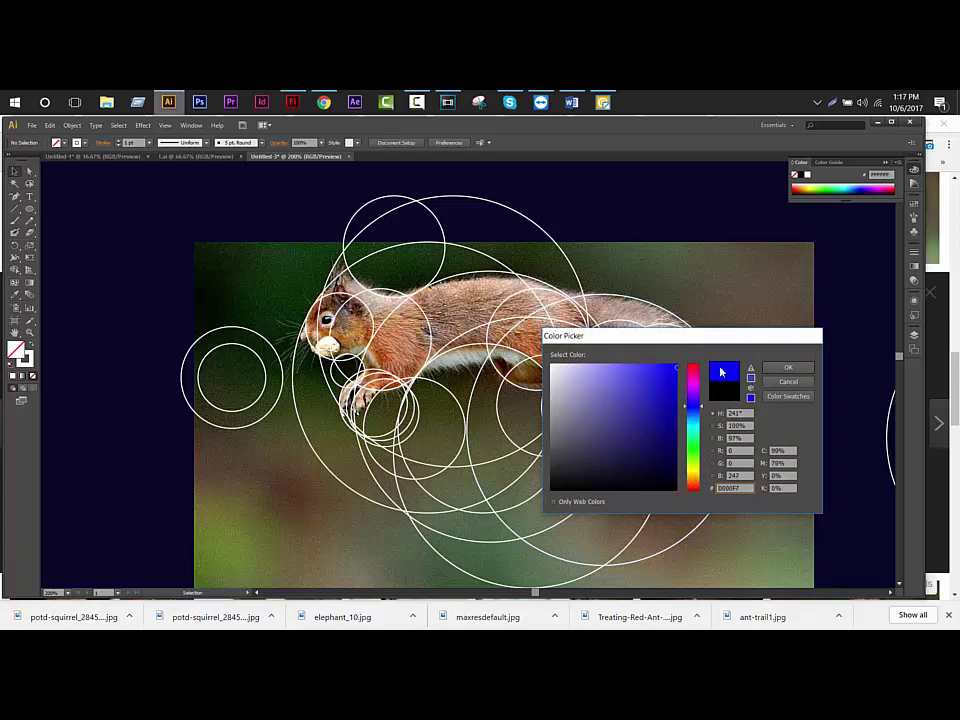
mouse_move(698, 428)
left_mouse_down()
mouse_move(693, 387)
mouse_move(693, 484)
mouse_move(669, 429)
left_mouse_up()
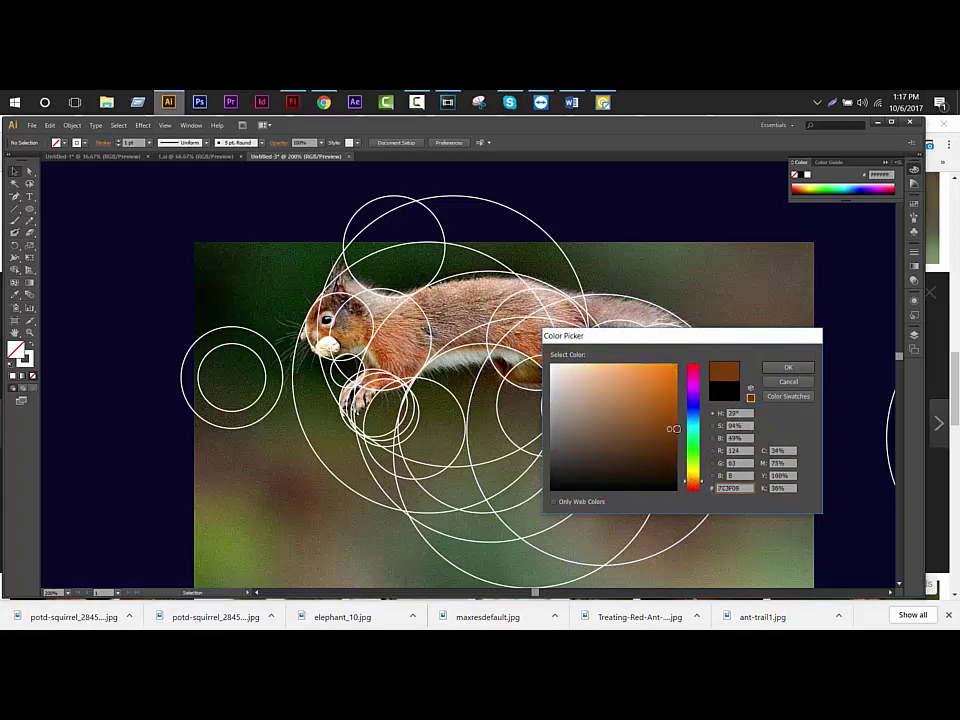
left_click(790, 372)
key("ctrl+plus")
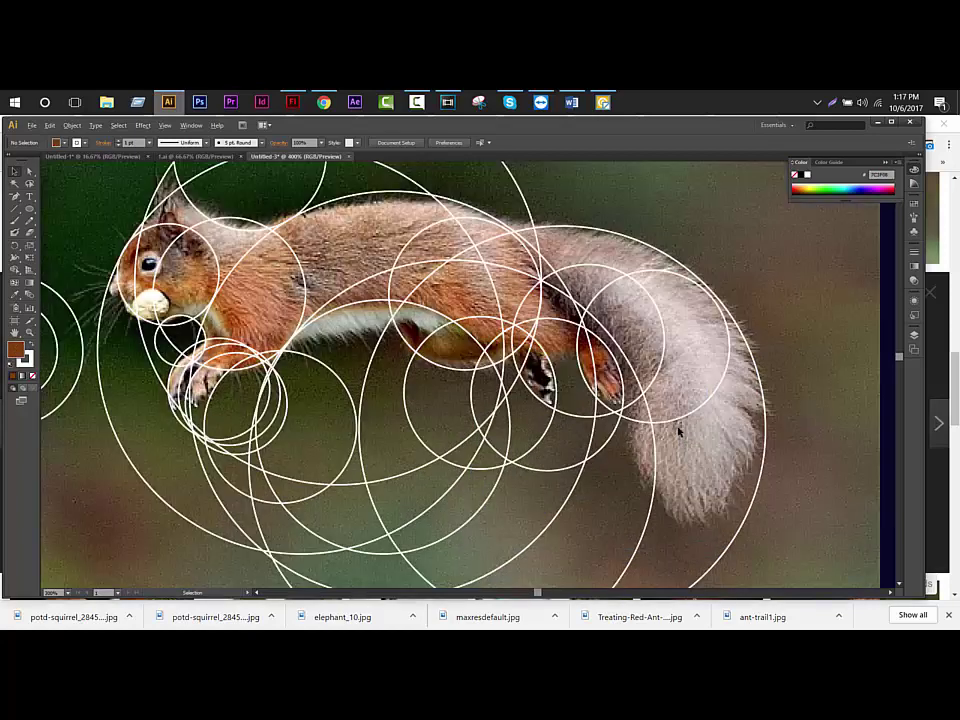
key("ctrl+plus")
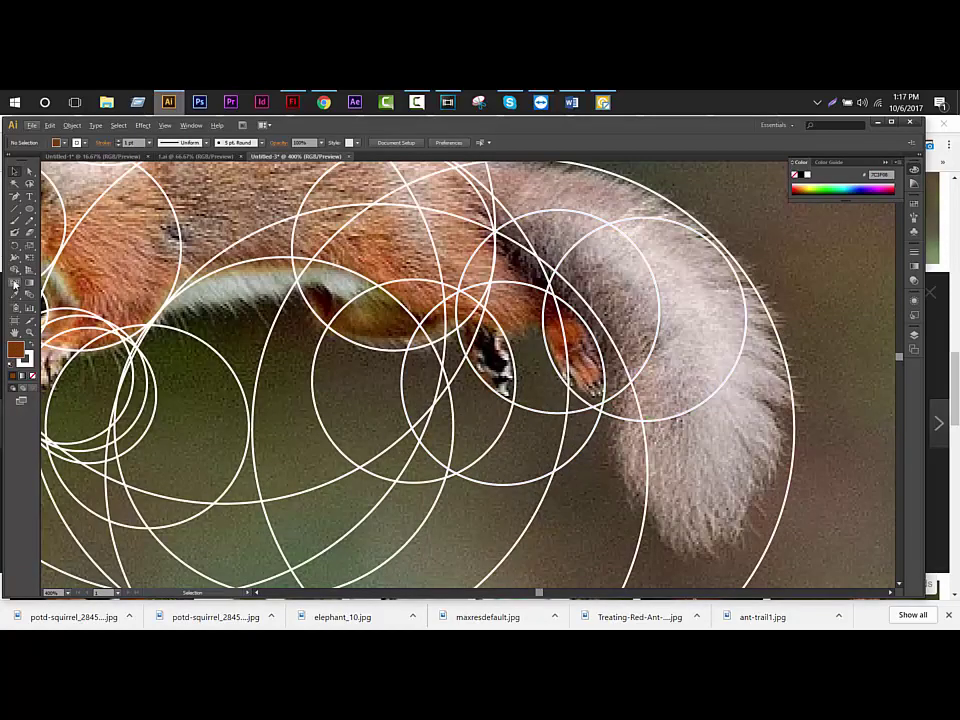
left_click(14, 258)
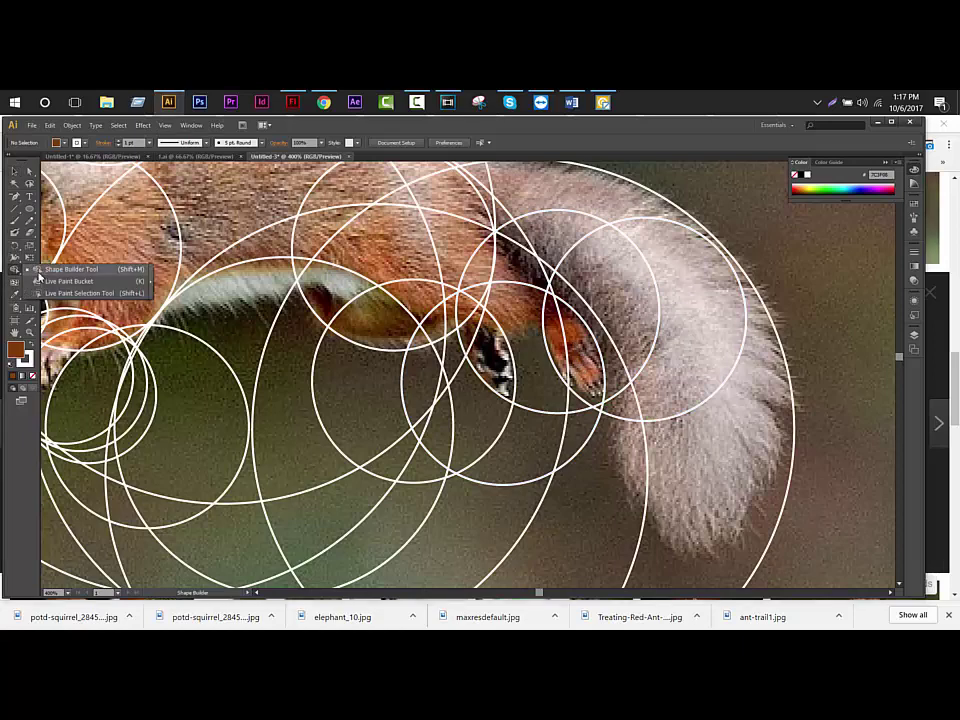
Zoom out and marquee-select all the big guide circles over the squirrel
key("ctrl+minus")
key("ctrl+minus")
left_click(14, 171)
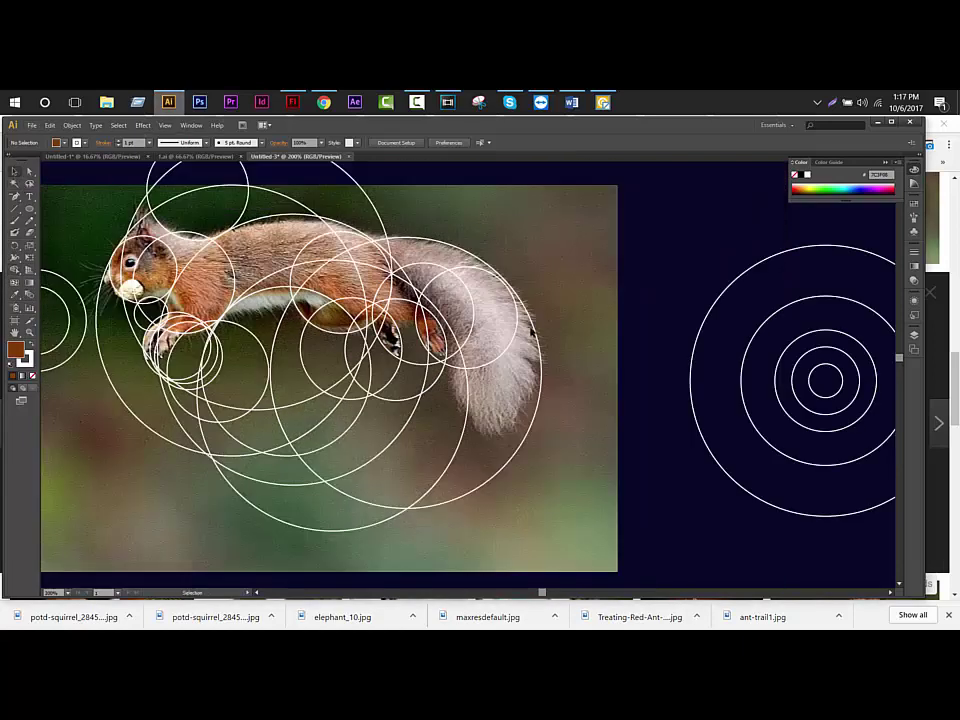
key("ctrl+minus")
left_click(283, 299)
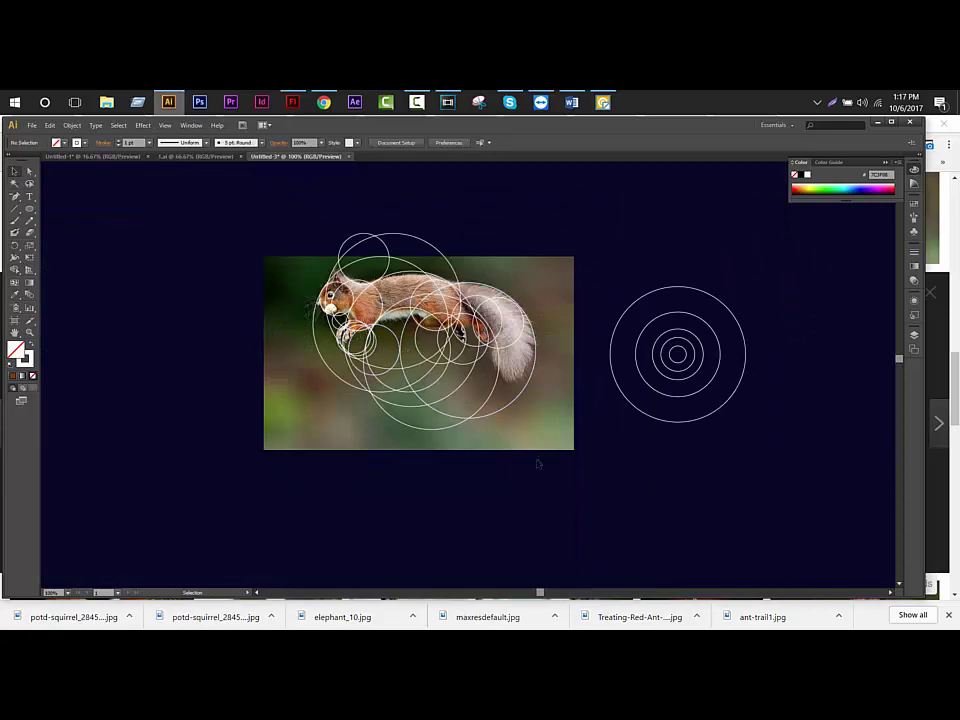
left_click_drag(535, 458, 253, 204)
scroll(541, 320, "up", 2)
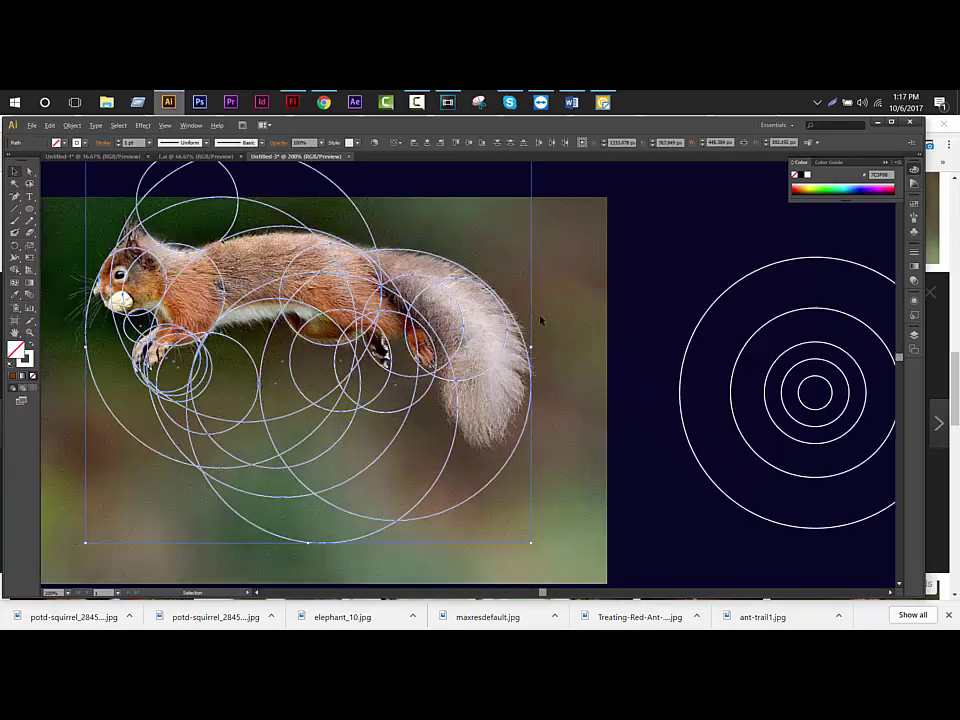
left_click(14, 269)
Set the fill colour to dark brown #5B3006
double_click(16, 349)
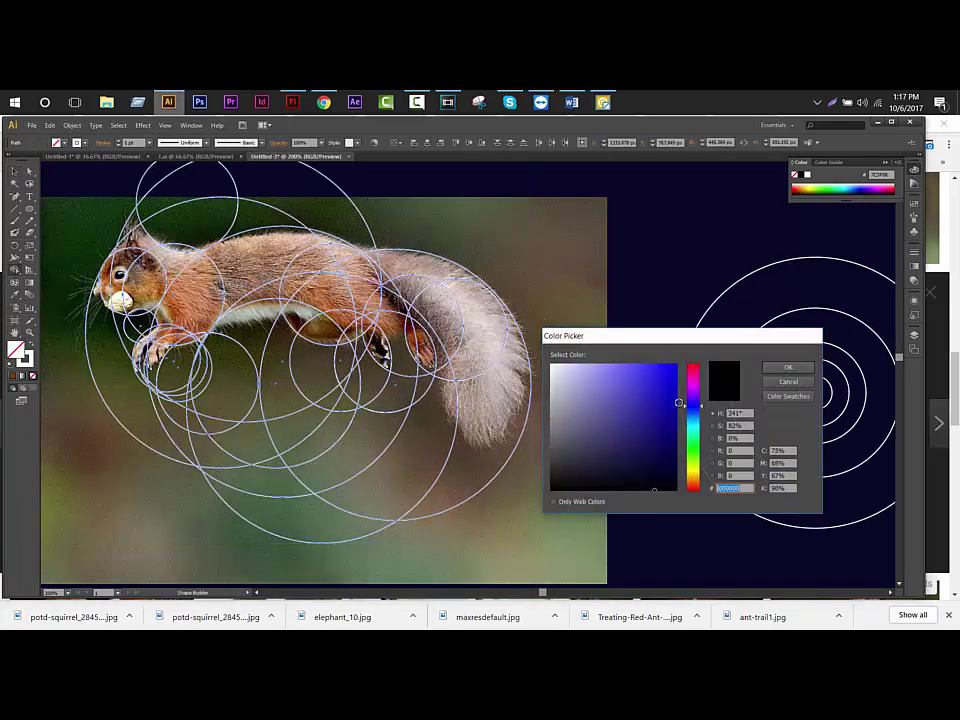
left_click_drag(692, 405, 692, 480)
left_click(670, 445)
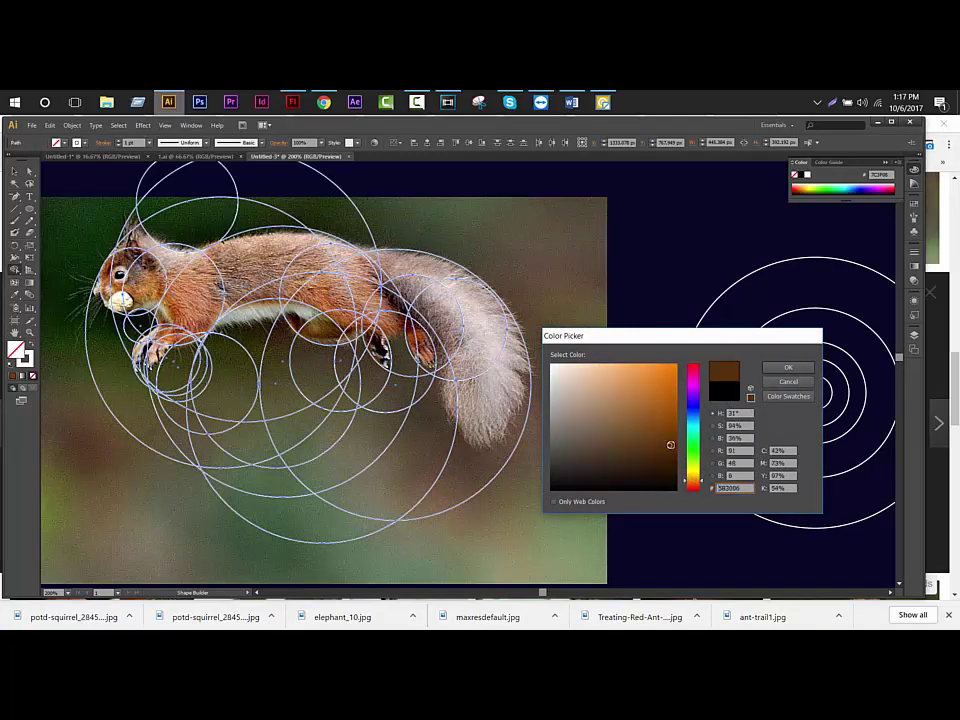
left_click(788, 367)
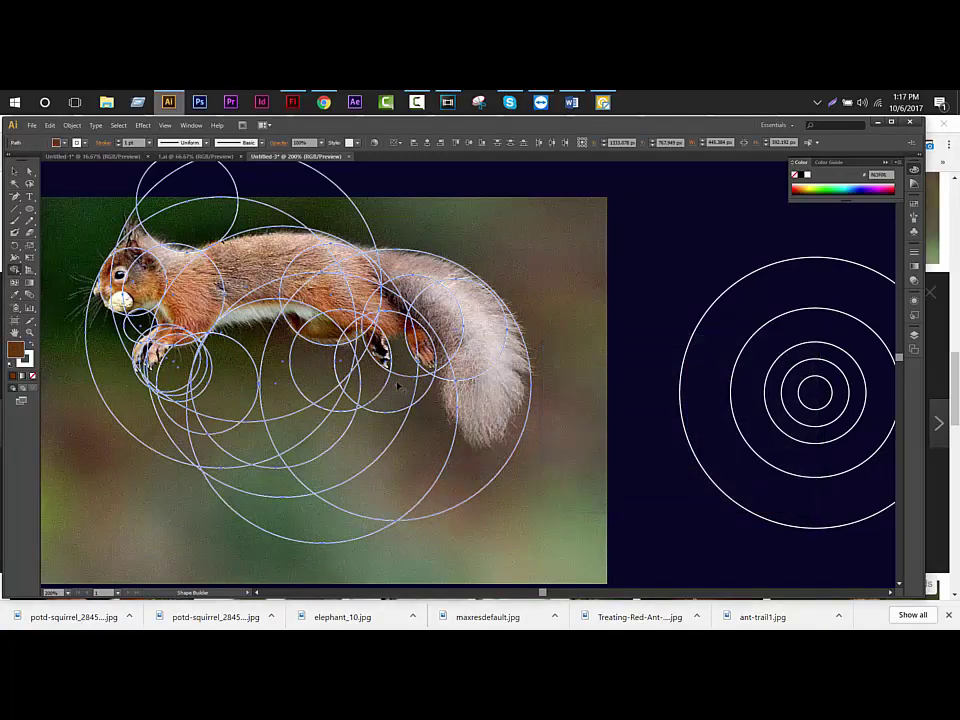
Shape-build the haunch, back, upper-back and front-leg circle regions into one brown shape, undoing a stray region
scroll(397, 386, "up", 2)
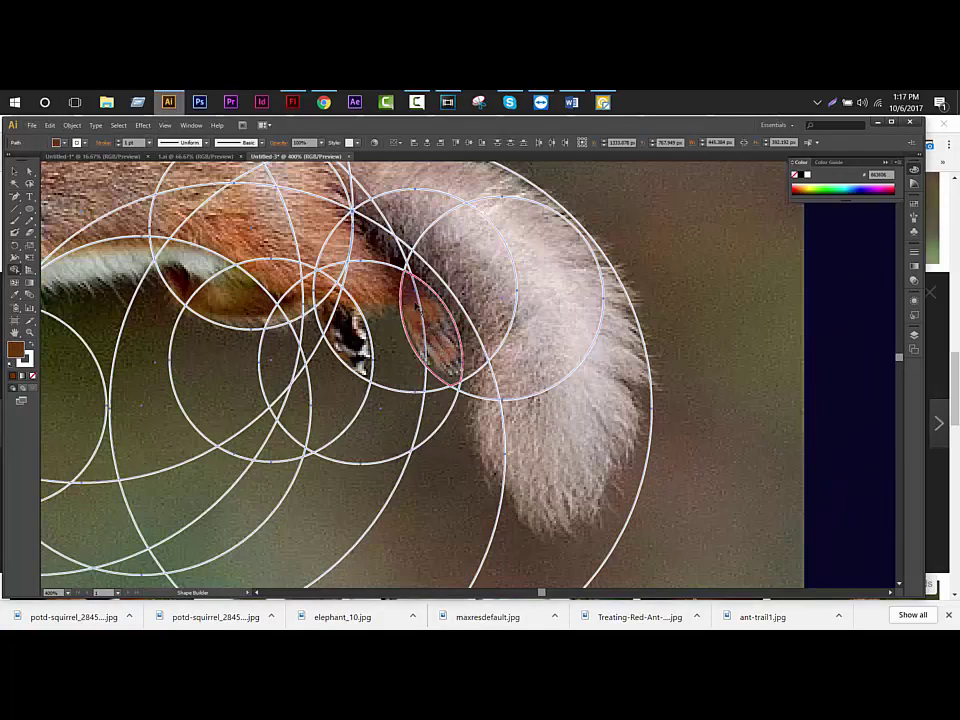
left_click(413, 316)
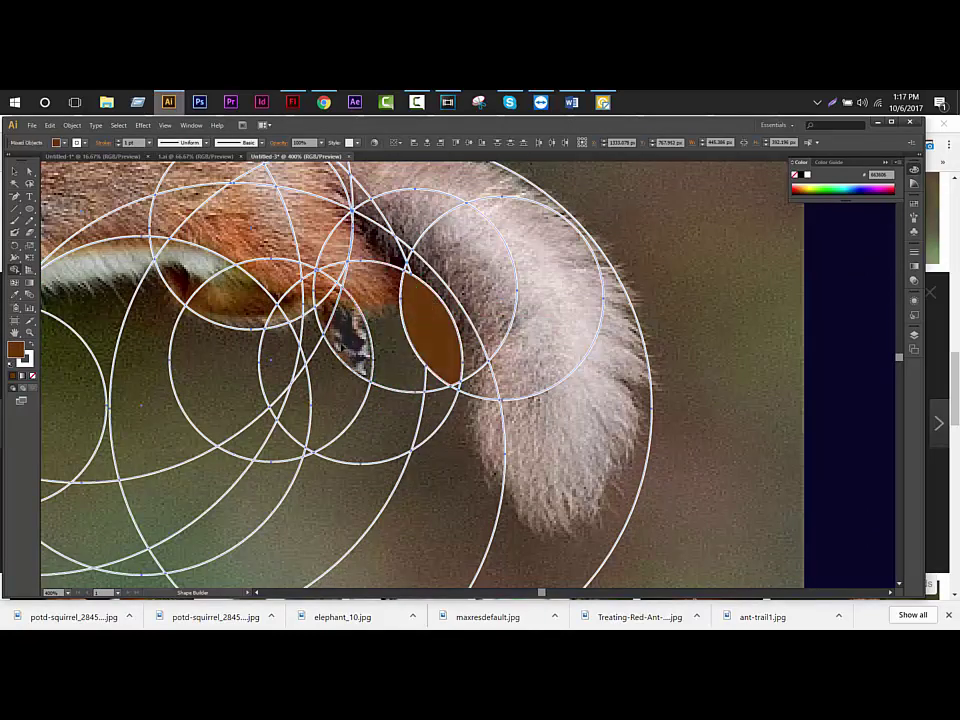
left_click_drag(340, 330, 318, 232)
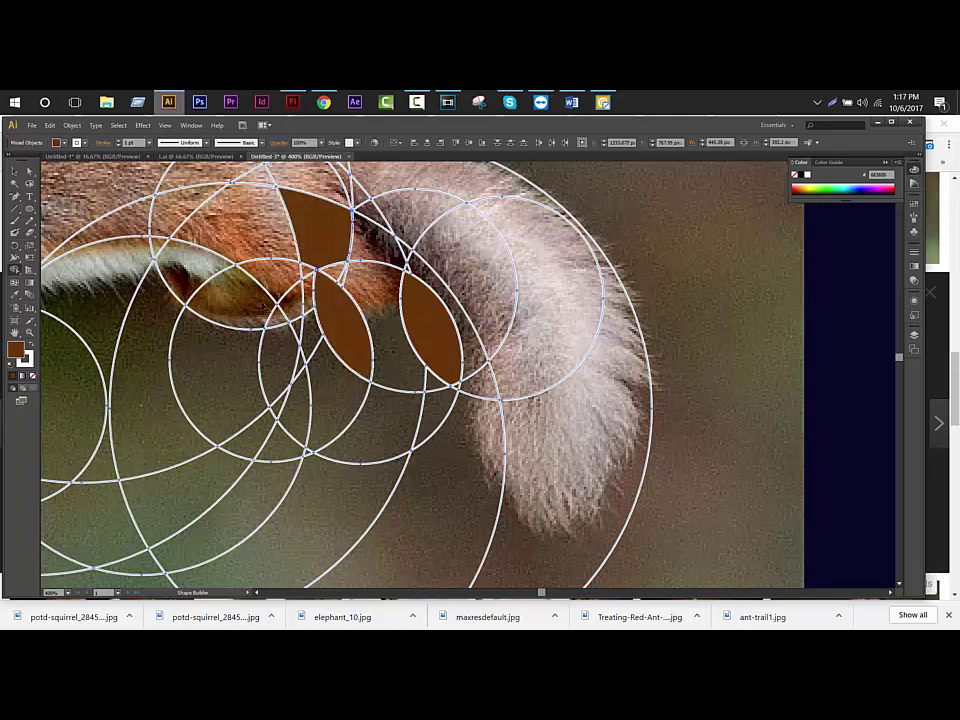
mouse_move(325, 302)
left_mouse_down()
mouse_move(480, 372)
mouse_move(430, 380)
mouse_move(349, 338)
left_mouse_up()
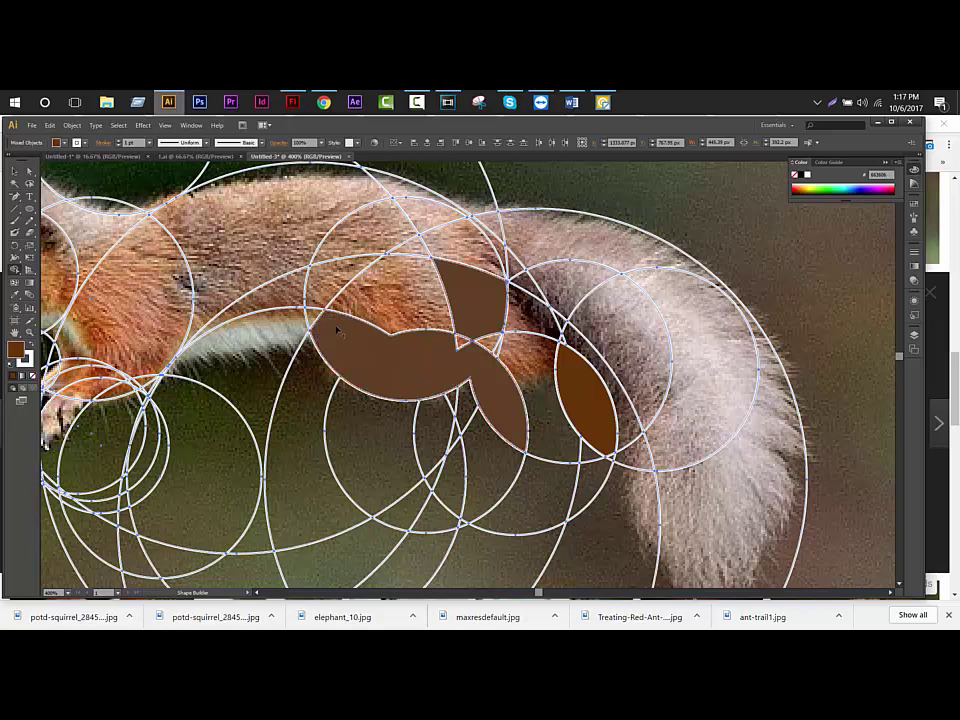
key("ctrl+z")
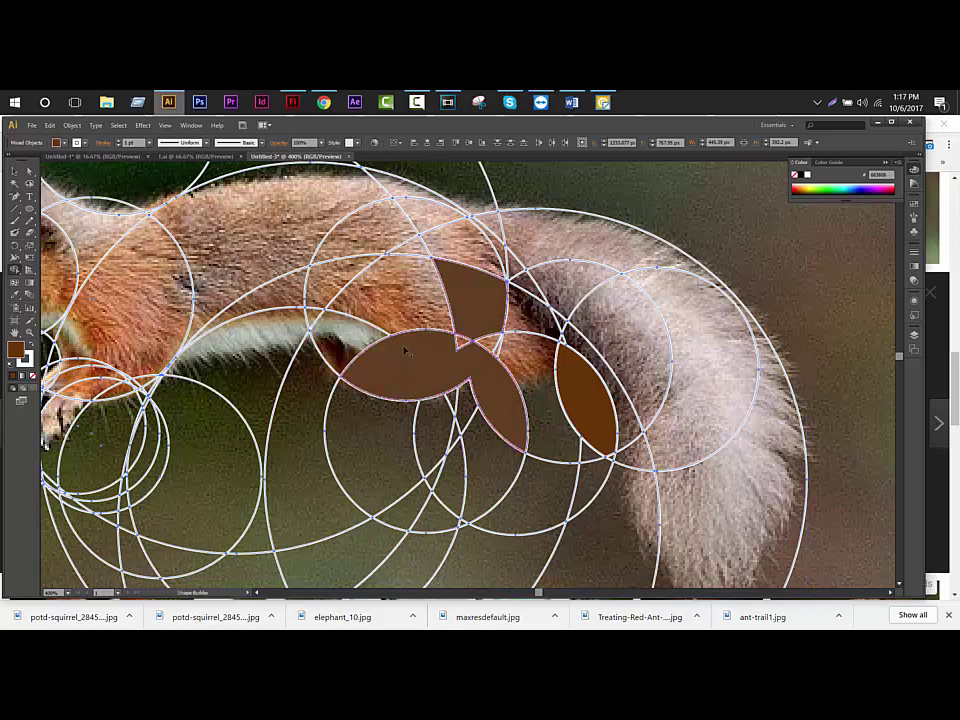
left_click_drag(405, 350, 442, 378)
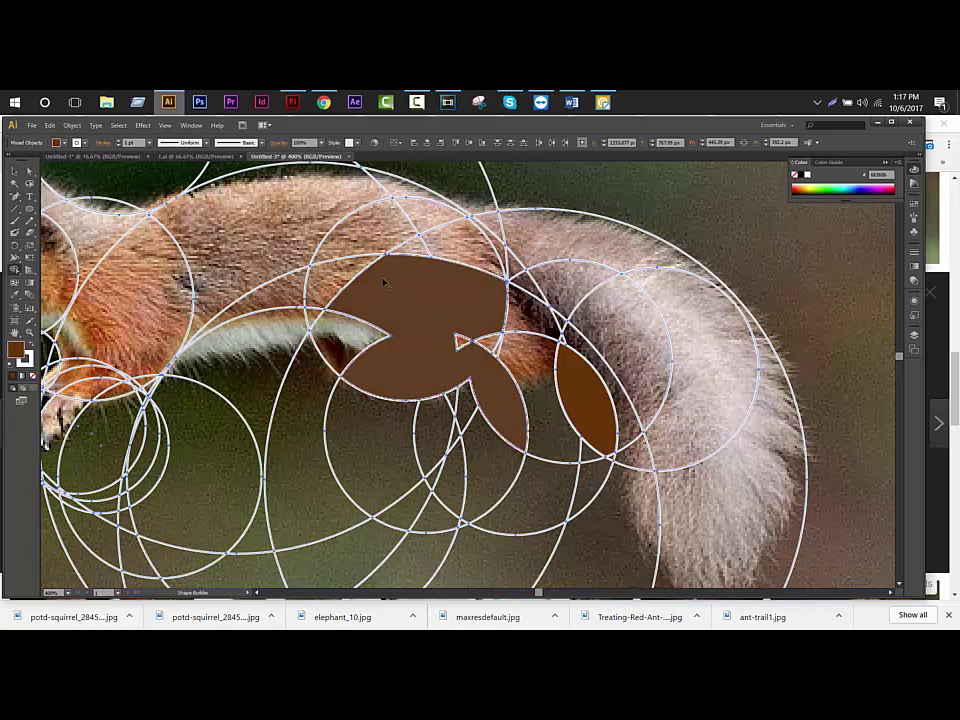
mouse_move(383, 283)
left_mouse_down()
mouse_move(210, 295)
mouse_move(340, 275)
left_mouse_up()
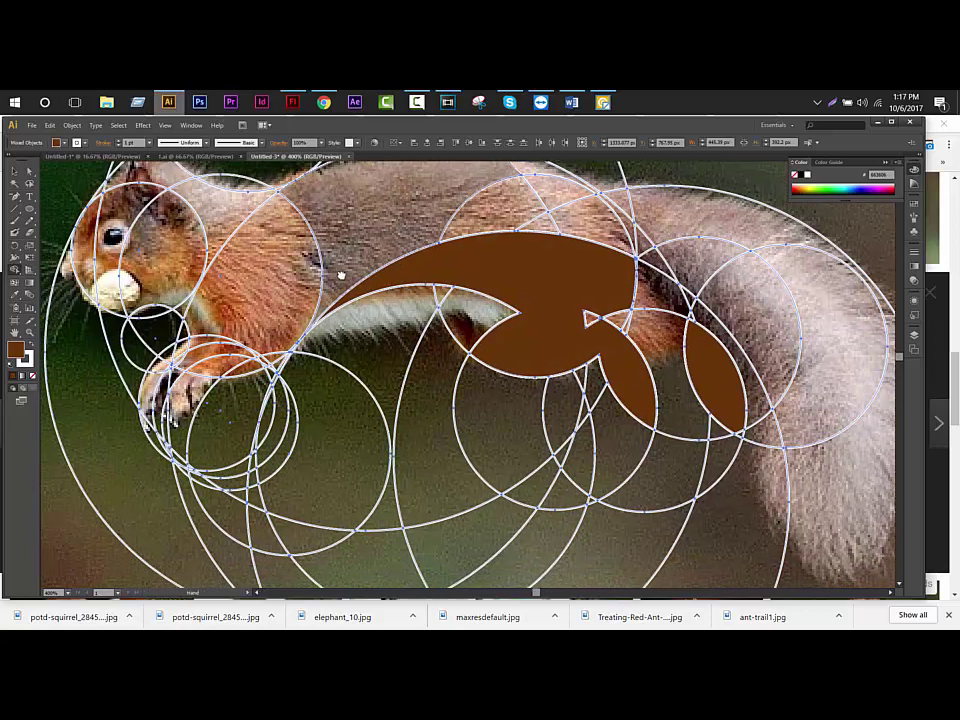
left_click_drag(276, 219, 219, 272)
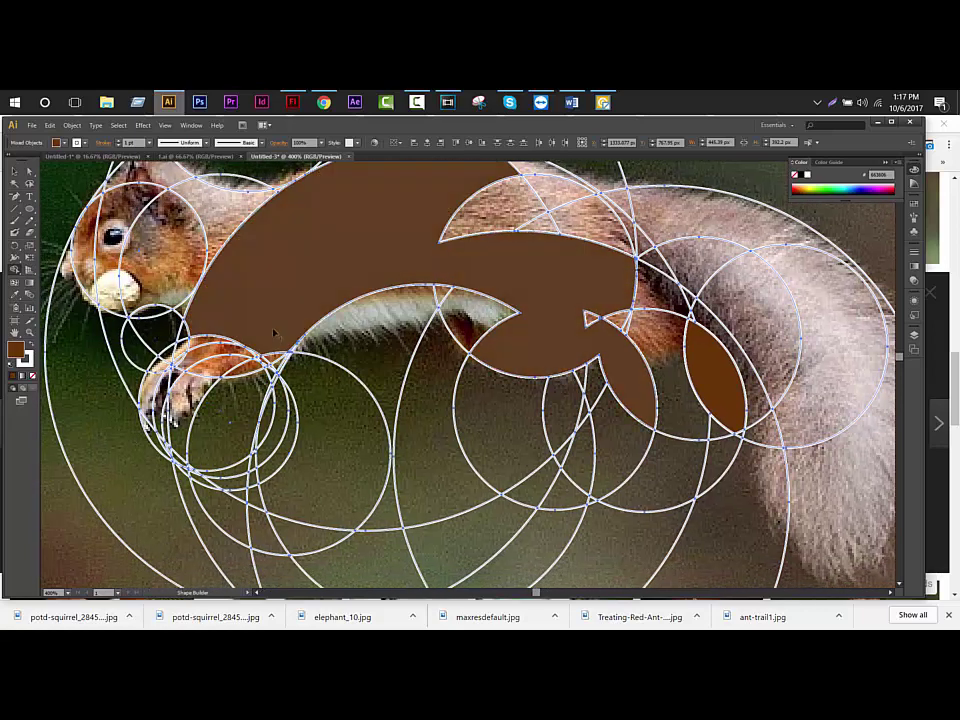
left_click_drag(273, 333, 192, 368)
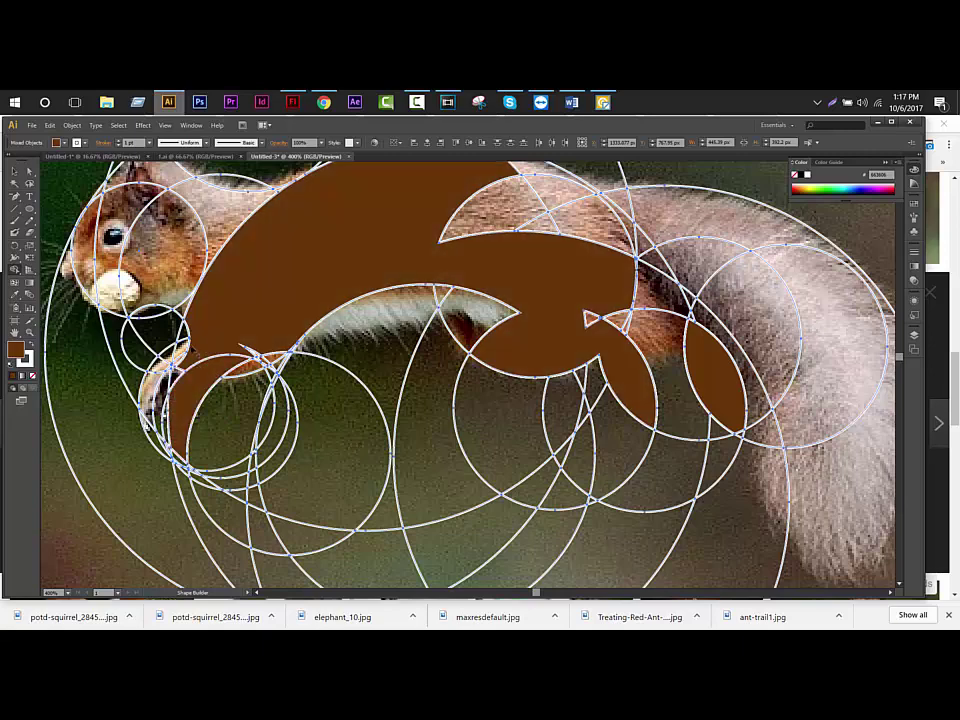
mouse_move(129, 267)
left_mouse_down()
mouse_move(165, 352)
mouse_move(263, 270)
mouse_move(132, 166)
mouse_move(244, 236)
left_mouse_up()
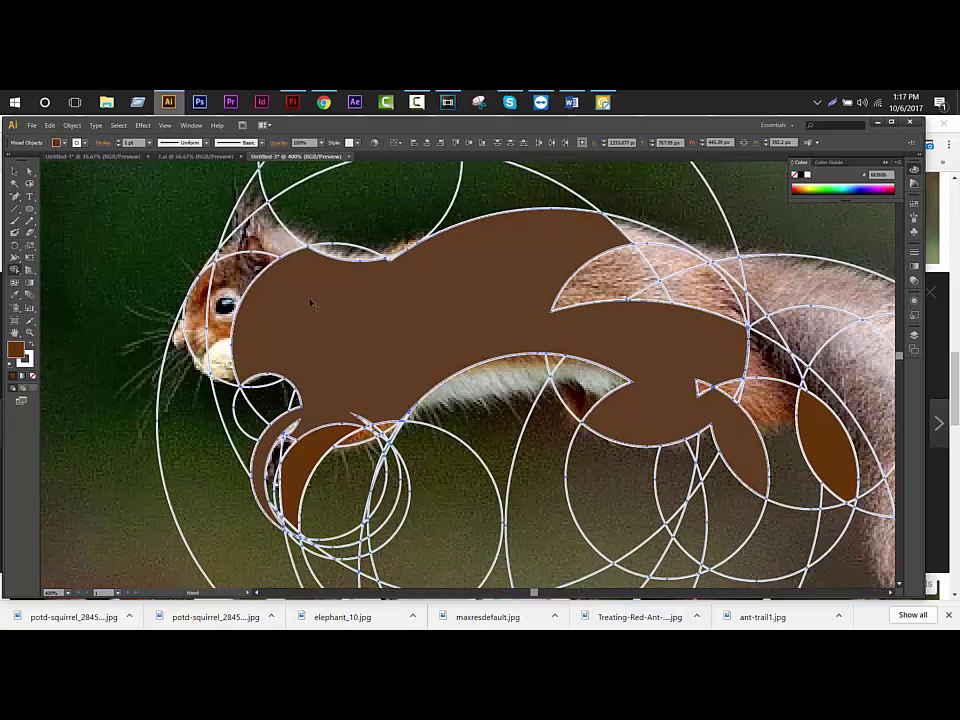
Merge the head, ear, left cheek, fur beside the ear and tail circle regions into the brown shape
left_click(256, 242)
left_click(255, 215)
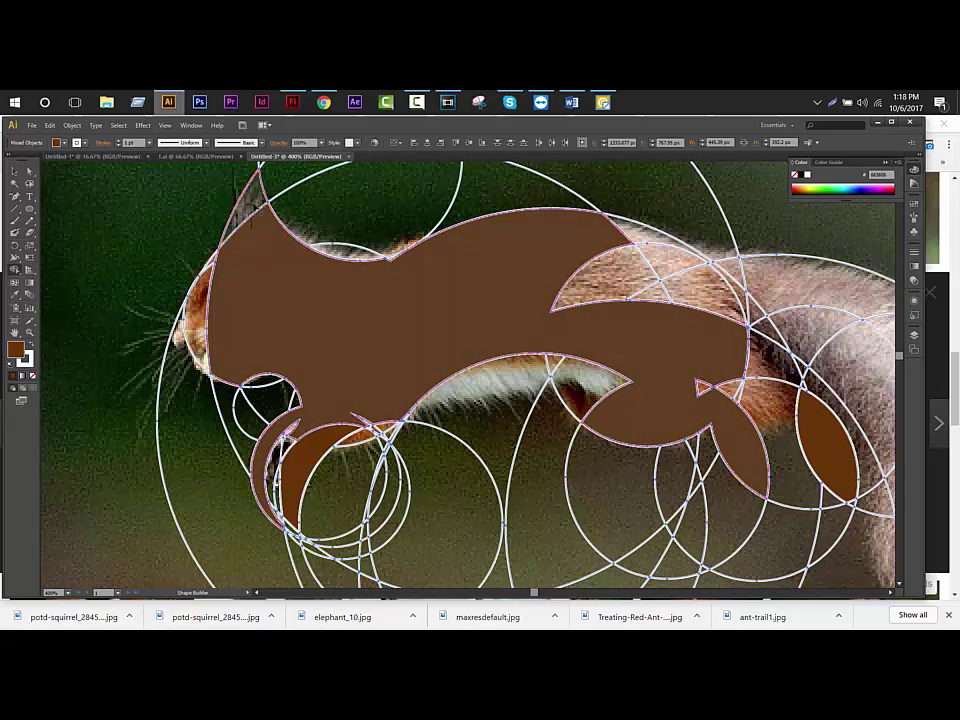
left_click(197, 329)
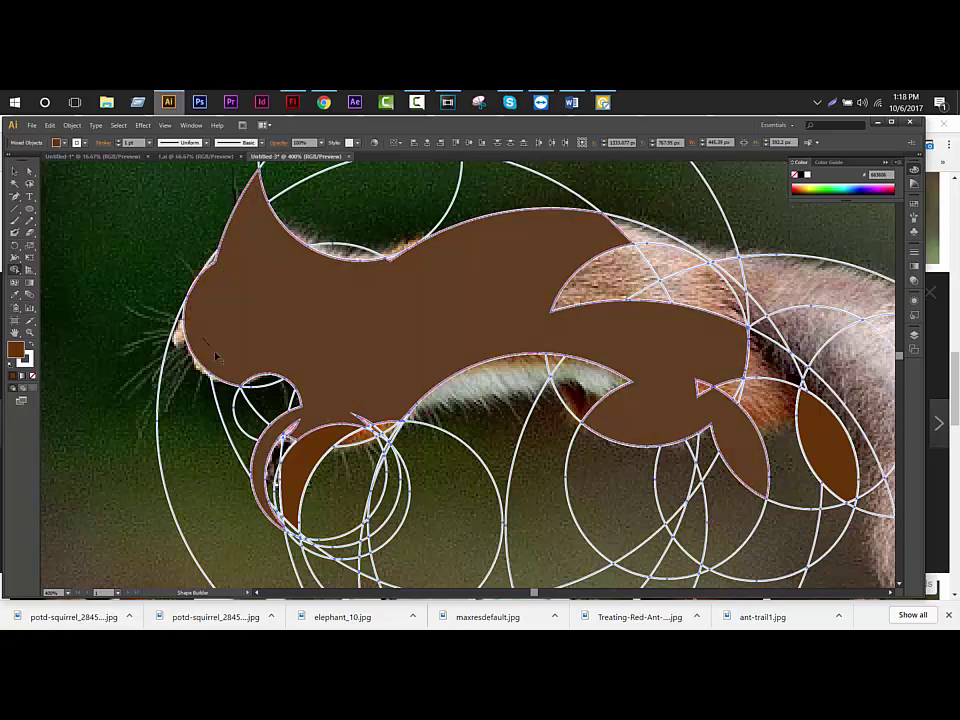
scroll(433, 335, "right", 3)
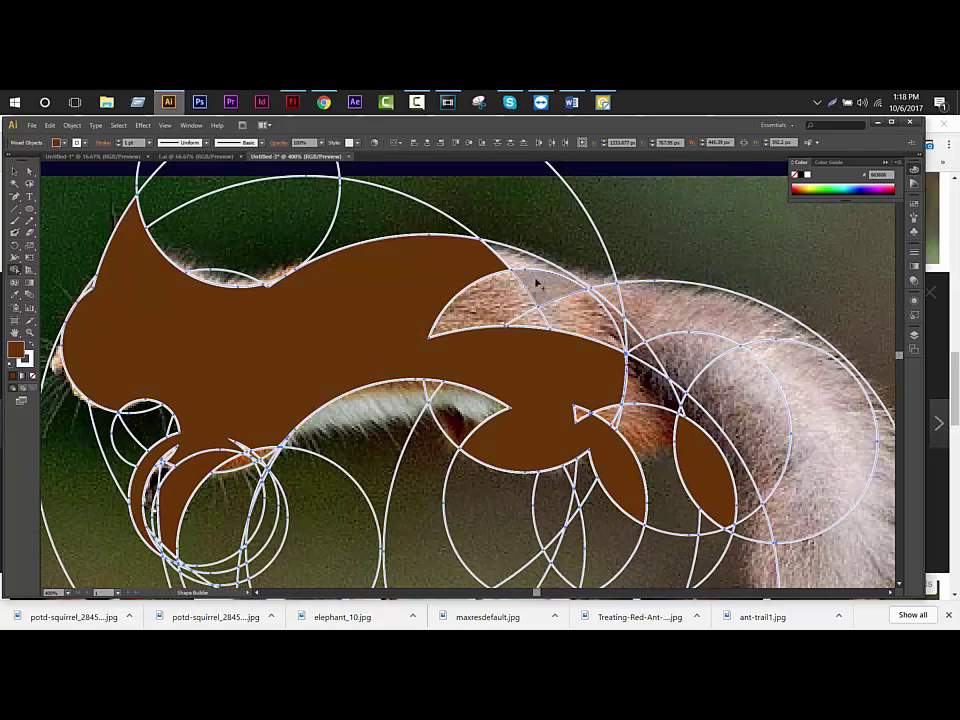
left_click(583, 315)
scroll(471, 336, "right", 3)
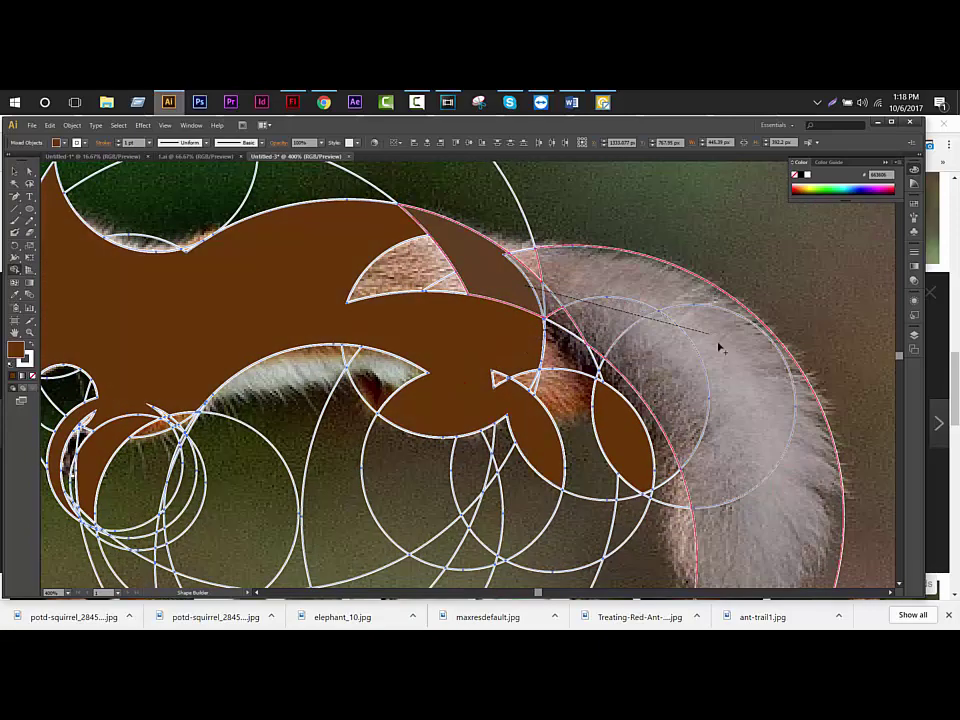
left_click(640, 333)
Drag Shape Builder across the fur wedges between body and tail to merge them brown
scroll(515, 346, "down", 5)
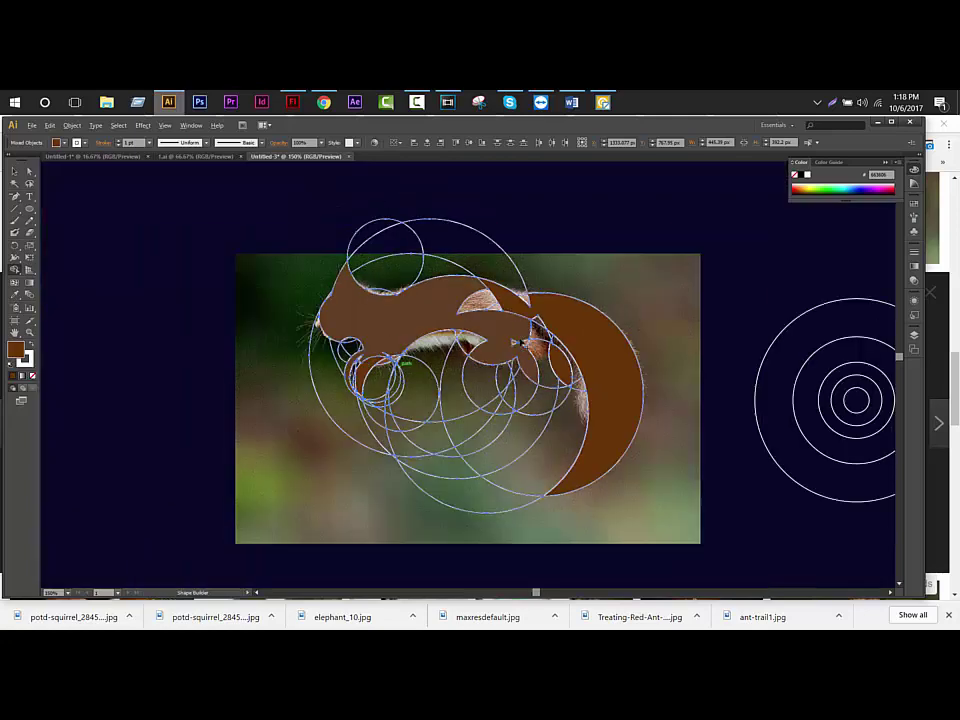
scroll(530, 320, "up", 2)
scroll(541, 291, "up", 2)
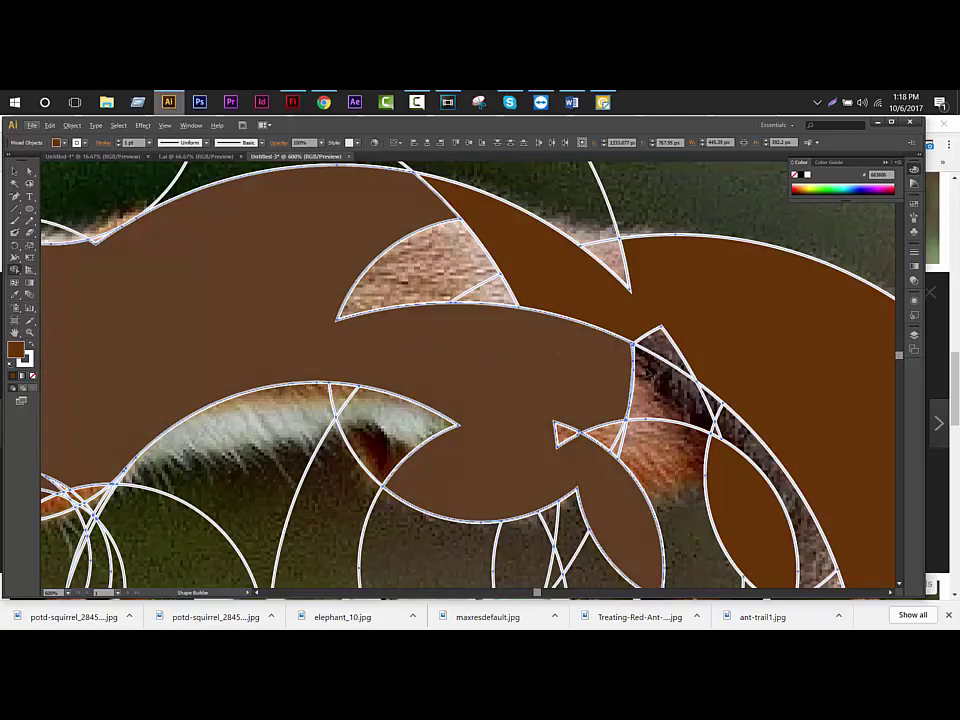
key("ctrl+minus")
key("ctrl+minus")
key("ctrl+minus")
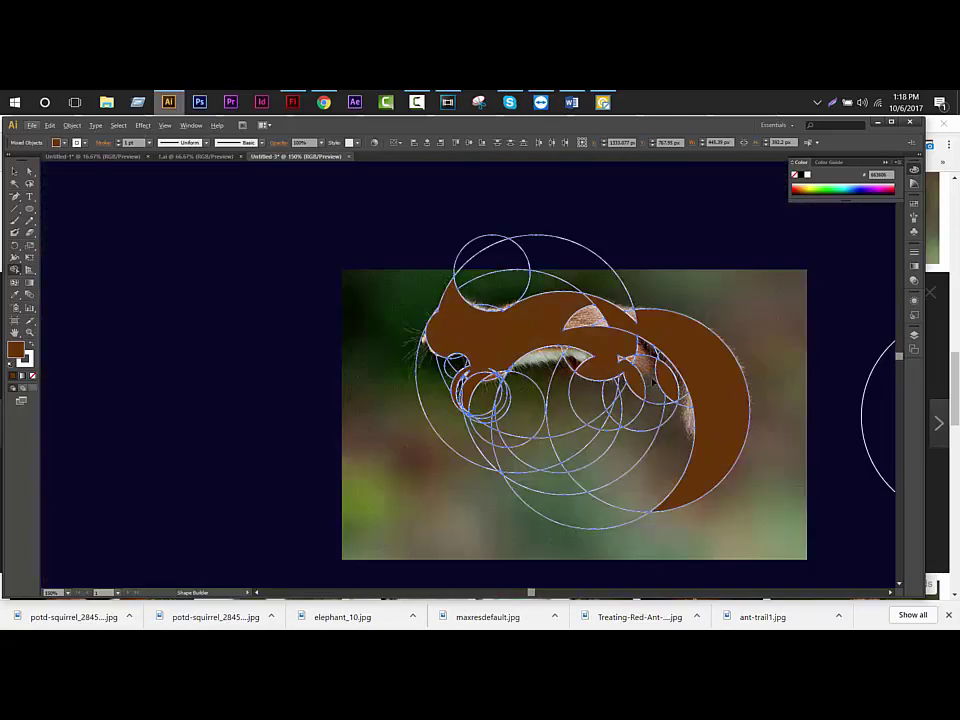
key("ctrl+plus")
key("ctrl+plus")
key("ctrl+plus")
key("ctrl+plus")
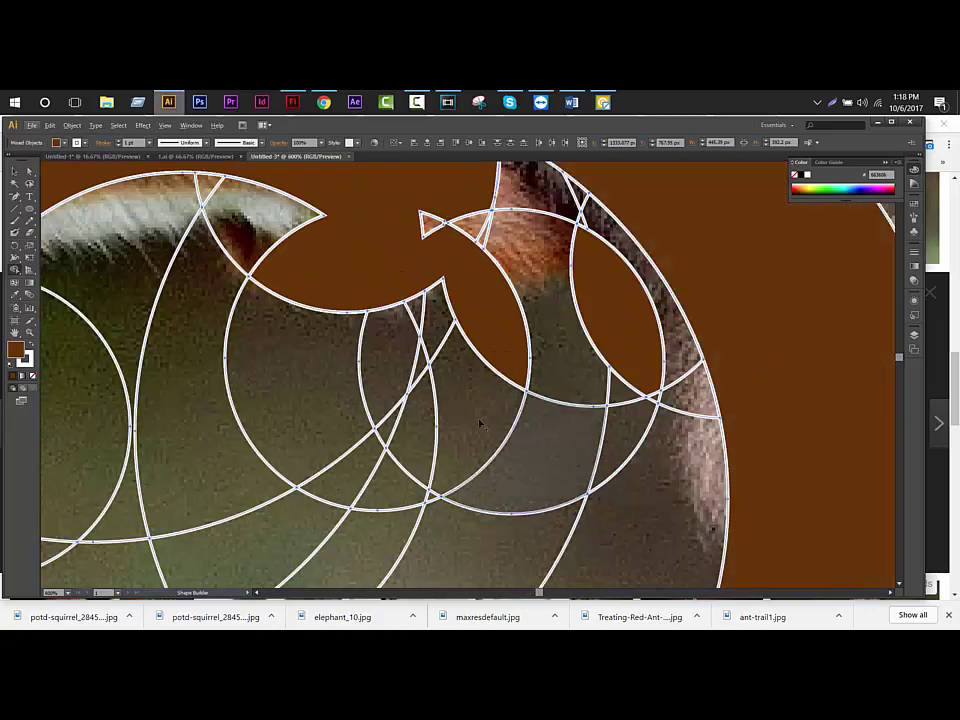
left_click_drag(480, 424, 467, 197)
scroll(600, 300, "up", 3)
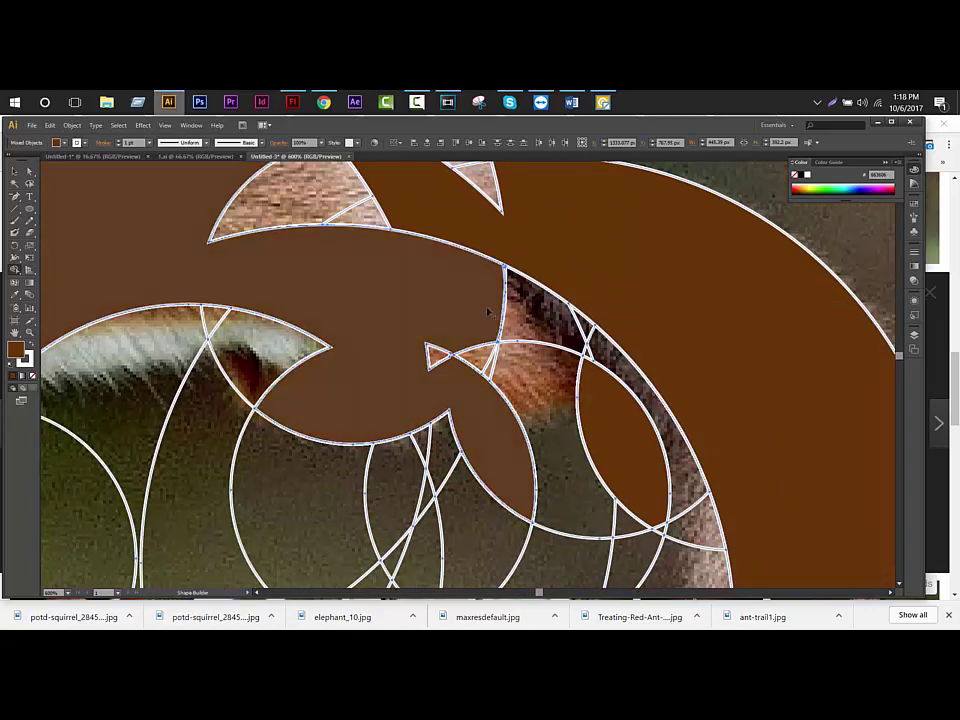
left_click_drag(488, 312, 545, 305)
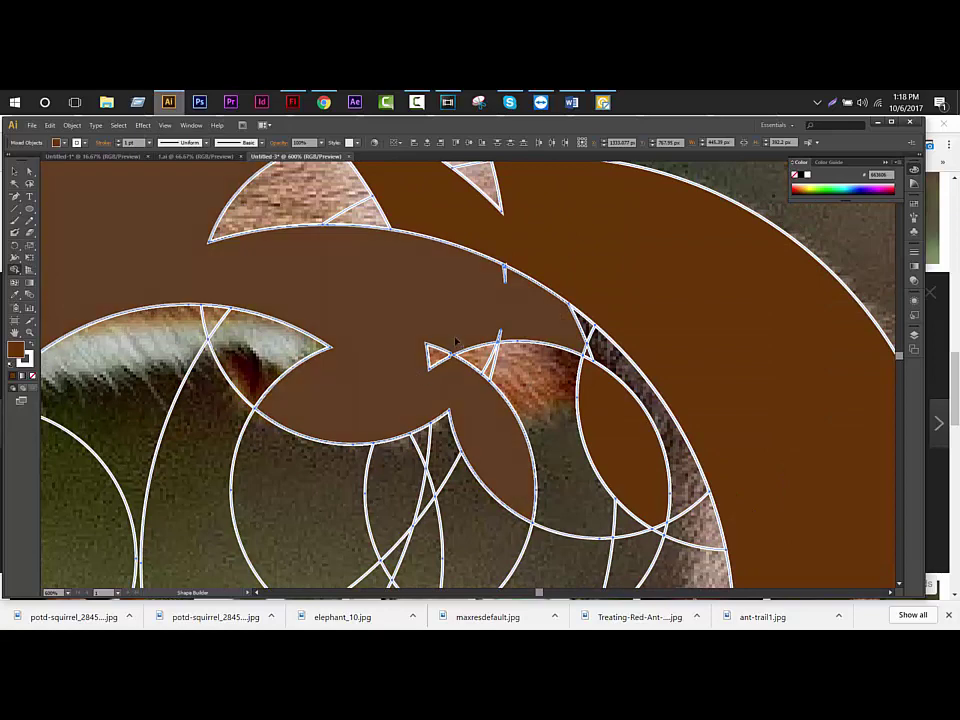
left_click_drag(455, 343, 428, 321)
Zoom and scroll around to inspect the growing brown silhouette
key("ctrl+minus")
key("ctrl+minus")
key("ctrl+minus")
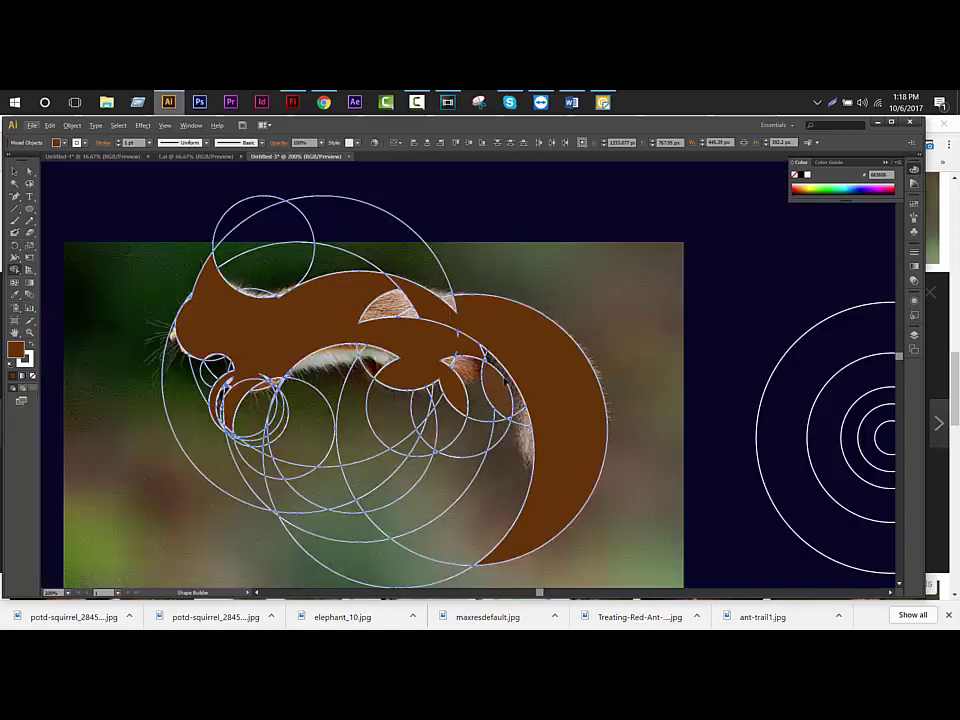
key("ctrl+plus")
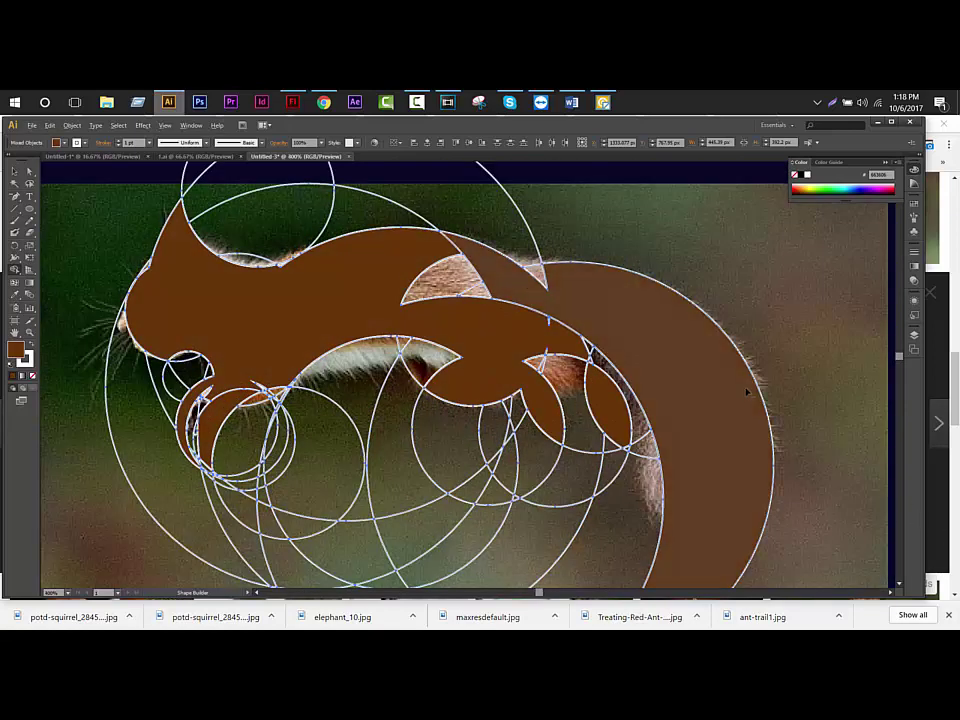
scroll(746, 392, "up", 1, "alt")
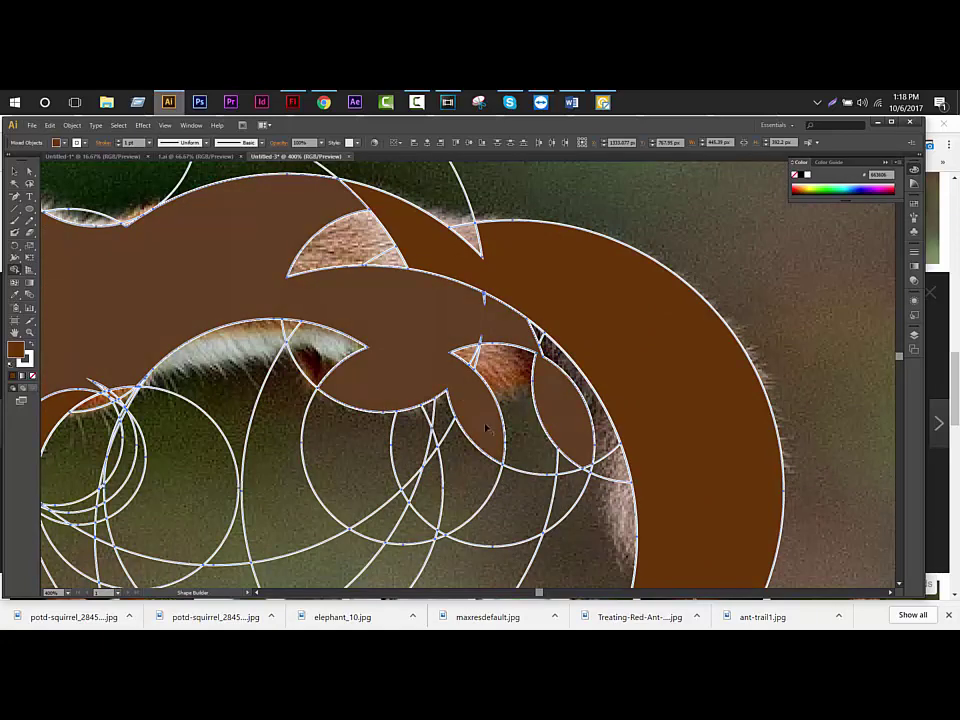
scroll(260, 380, "down", 3)
scroll(231, 372, "up", 3)
scroll(231, 372, "down", 1, "alt")
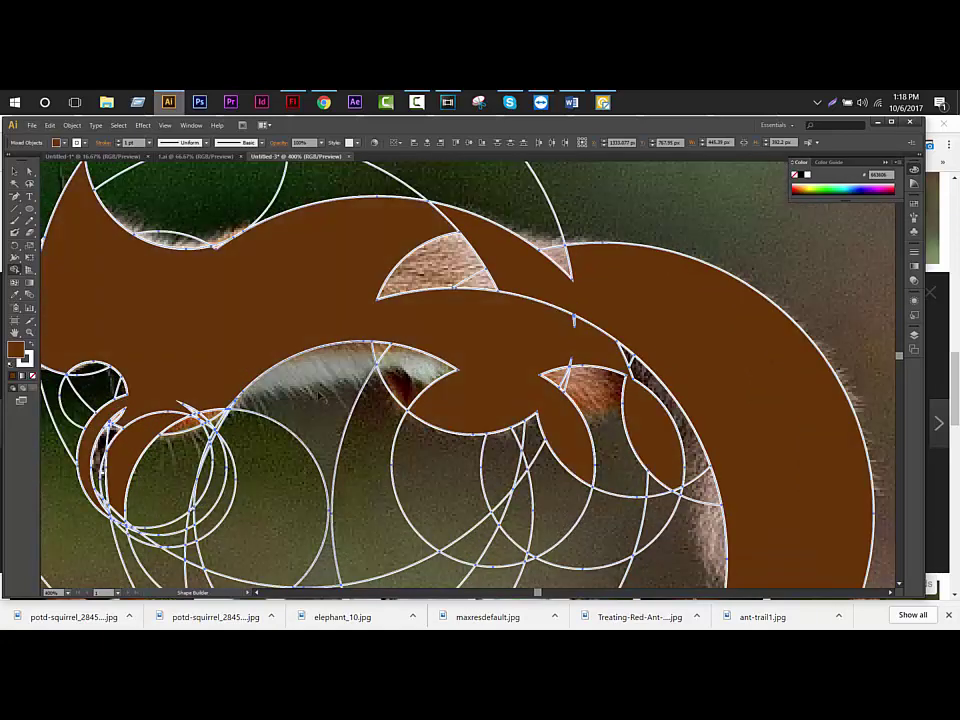
scroll(240, 390, "down", 1, "alt")
scroll(258, 418, "up", 3, "alt")
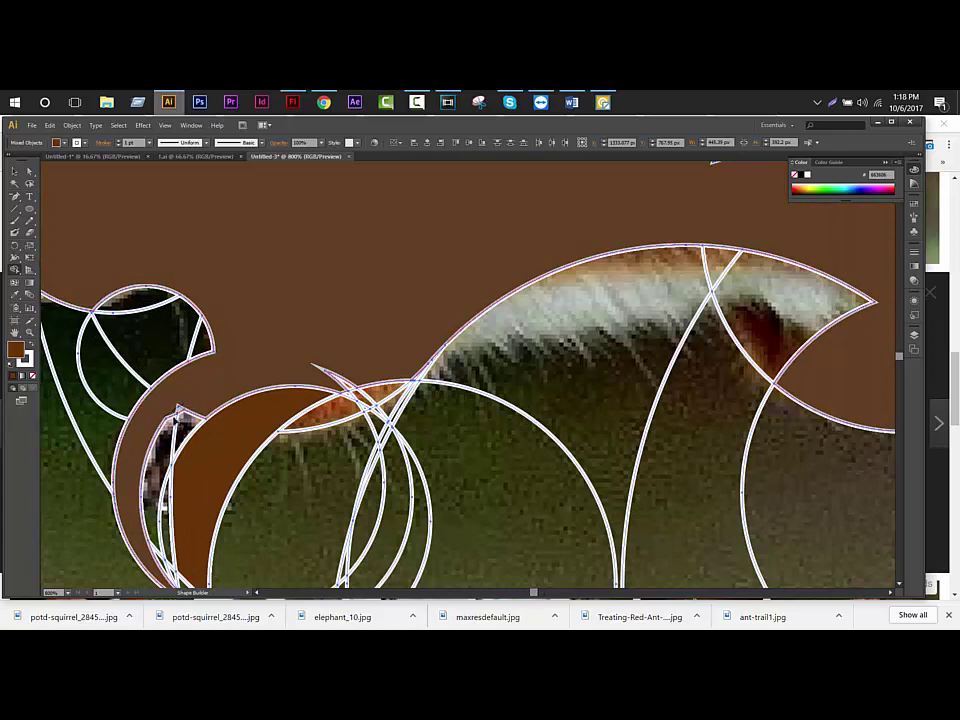
Merge the fur crescents and the thin pointed sliver into the brown shape
left_click_drag(178, 412, 182, 432)
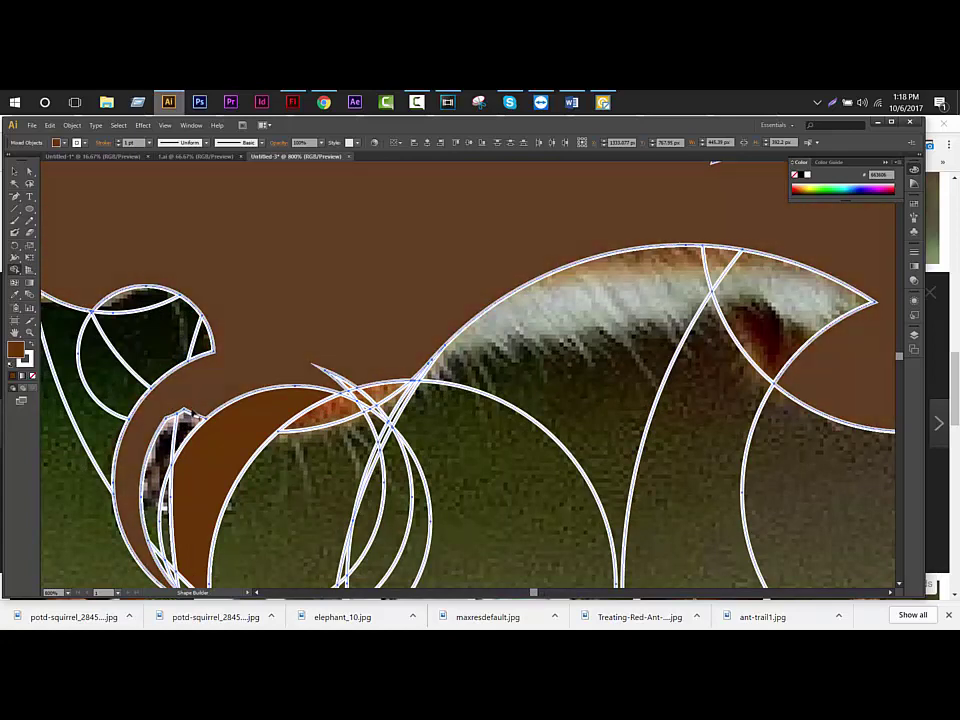
scroll(182, 432, "down", 3)
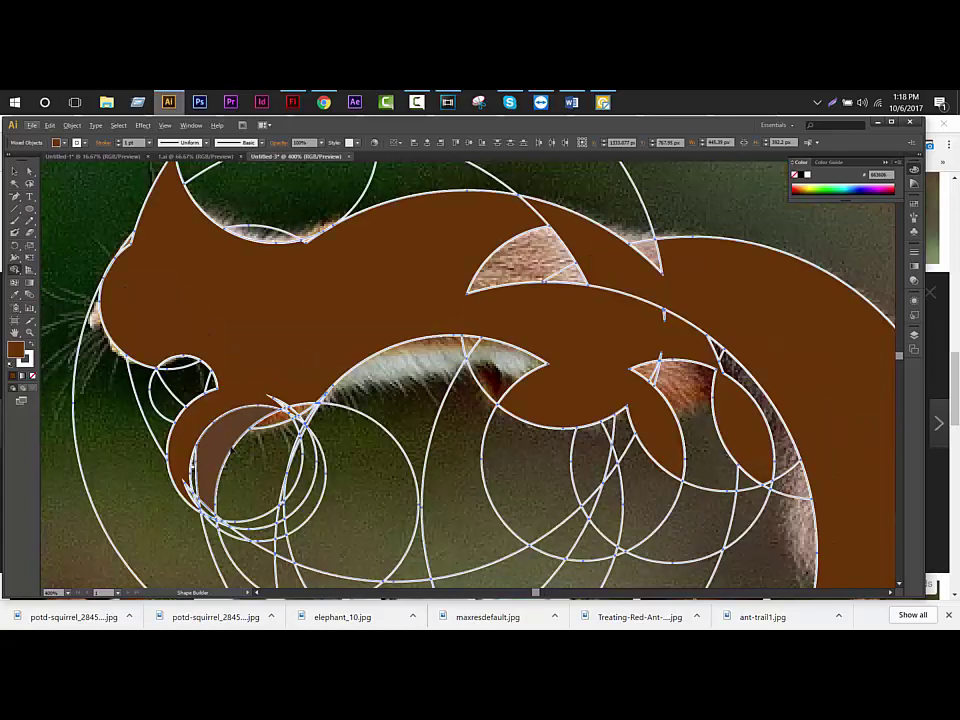
scroll(160, 460, "up", 3)
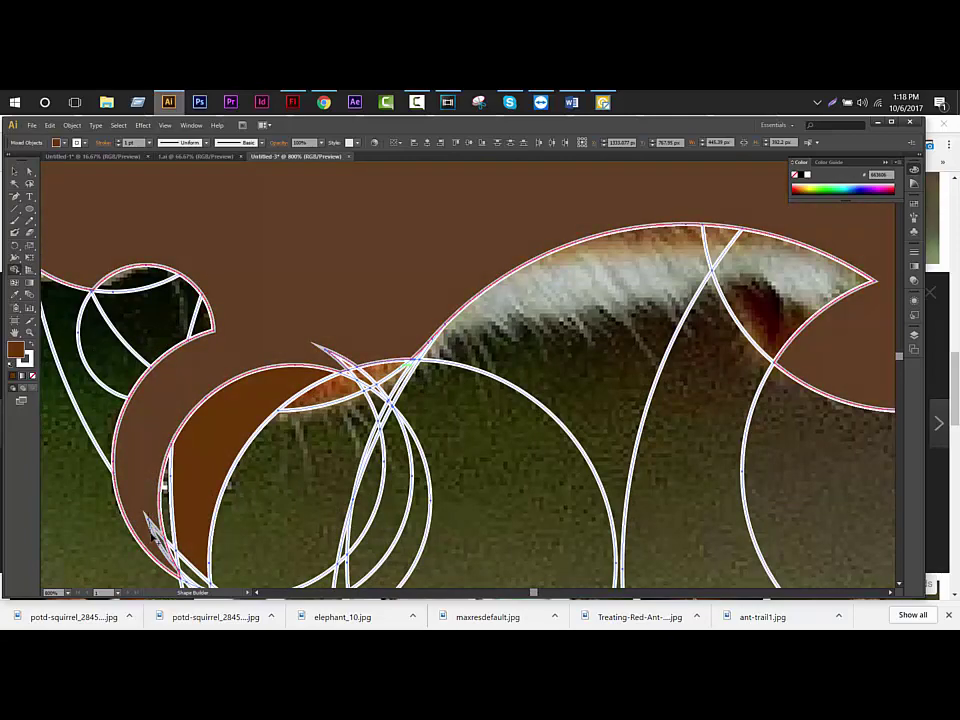
scroll(150, 508, "down", 3)
scroll(203, 524, "up", 3)
scroll(210, 480, "up", 2)
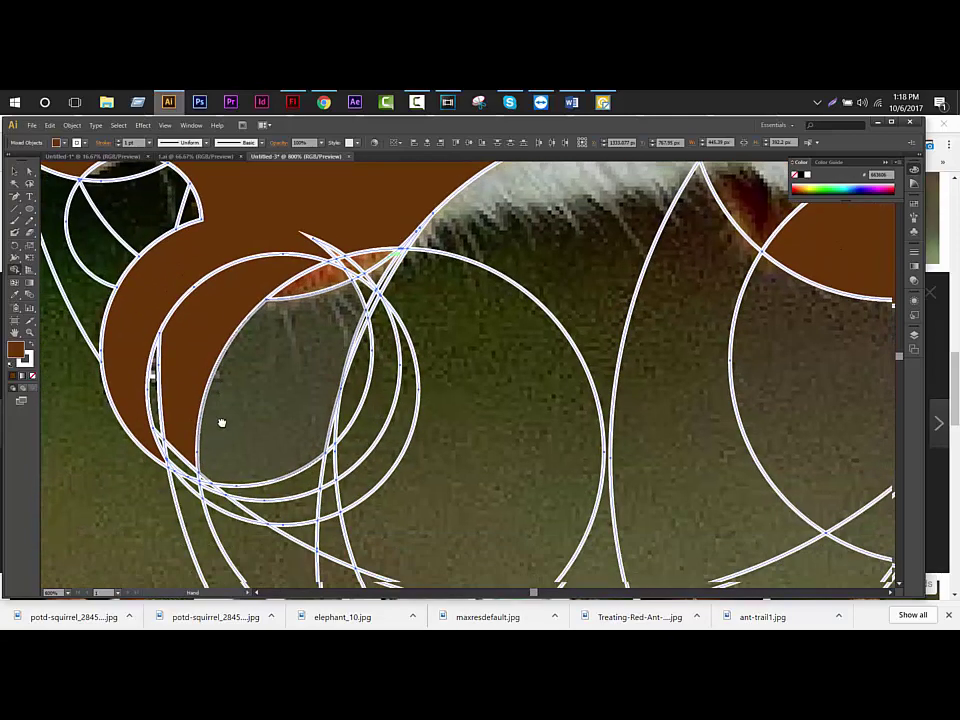
left_click(197, 388)
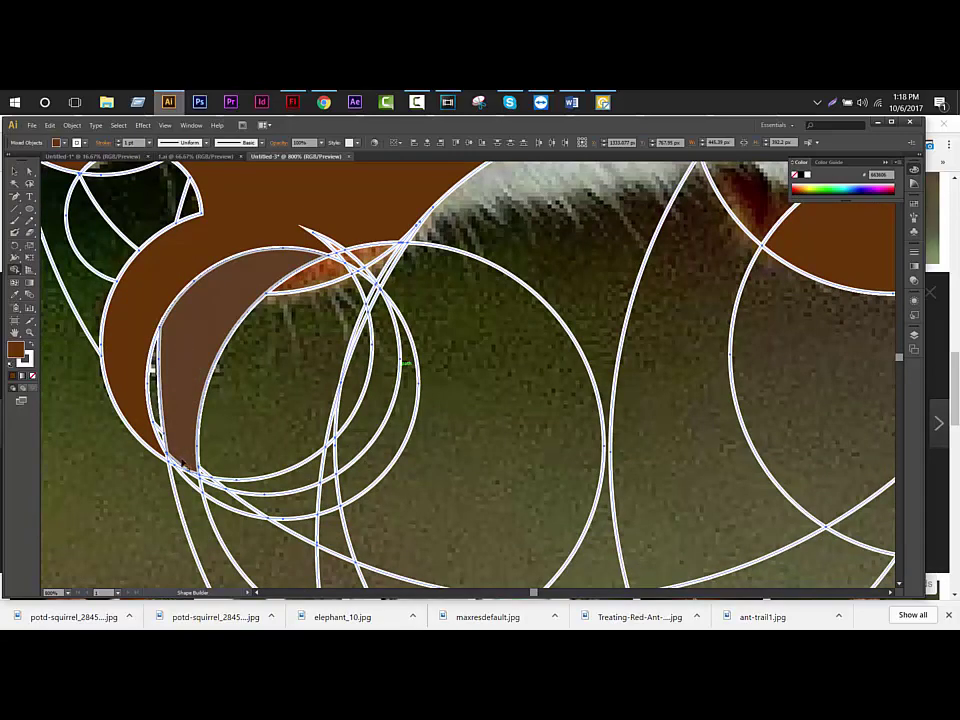
scroll(420, 320, "down", 1)
scroll(430, 300, "up", 1)
scroll(440, 270, "down", 1)
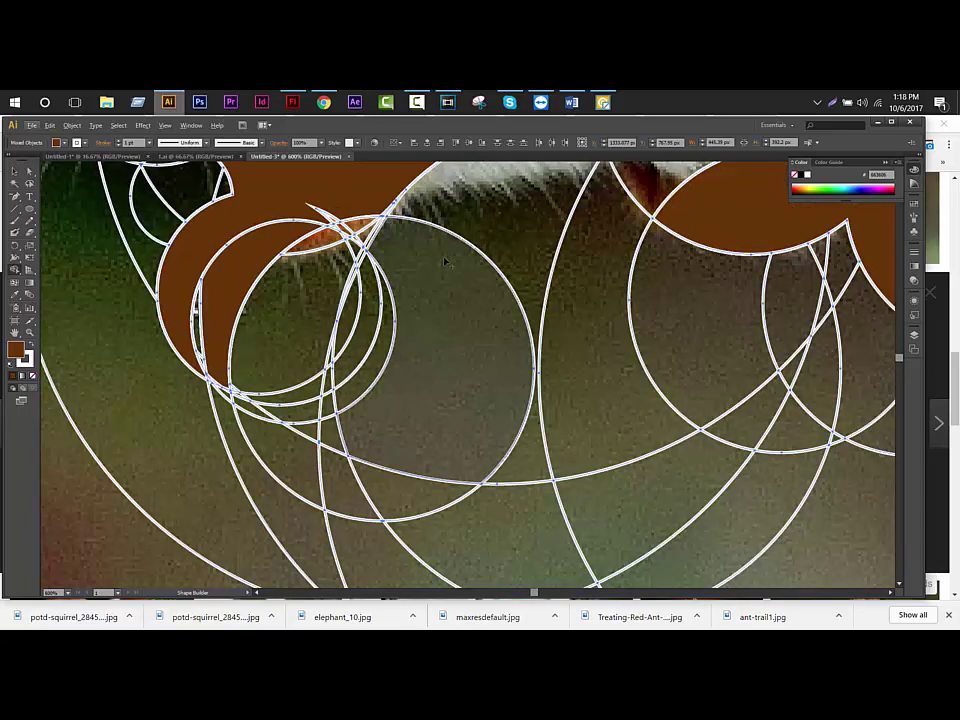
scroll(430, 420, "up", 3)
scroll(430, 420, "up", 1)
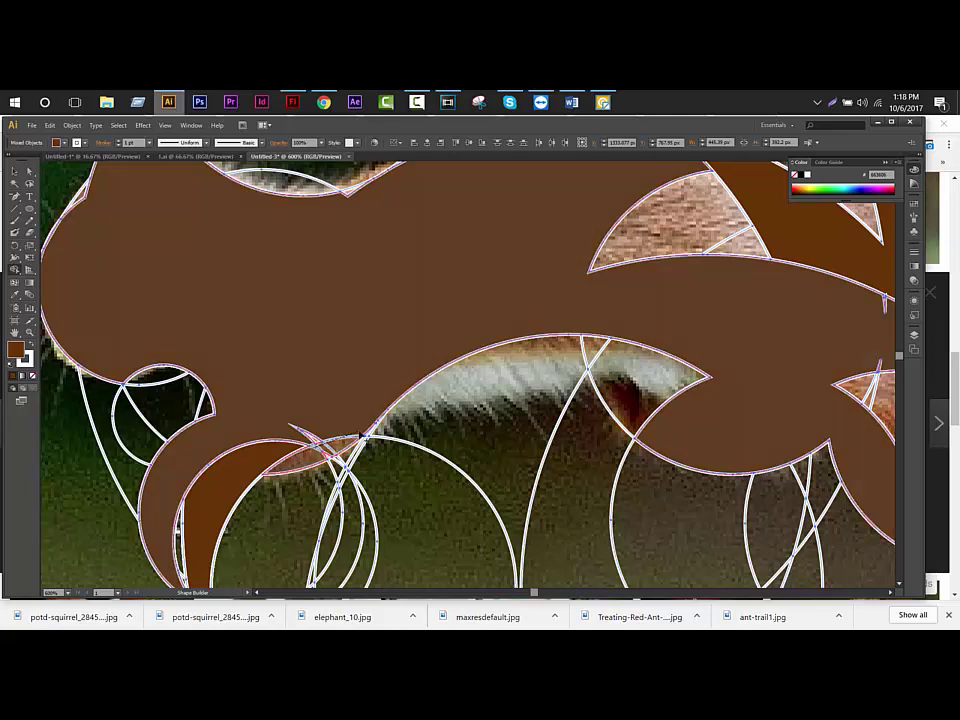
left_click(320, 443)
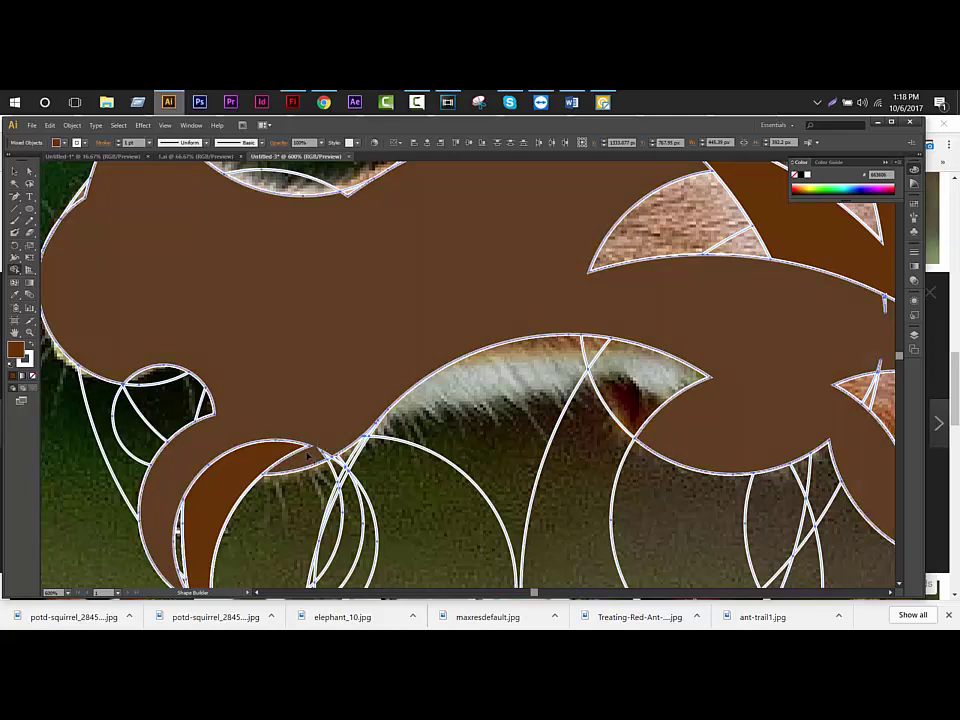
Merge the light tan back region into the body and join the tail to it
scroll(308, 450, "down", 1)
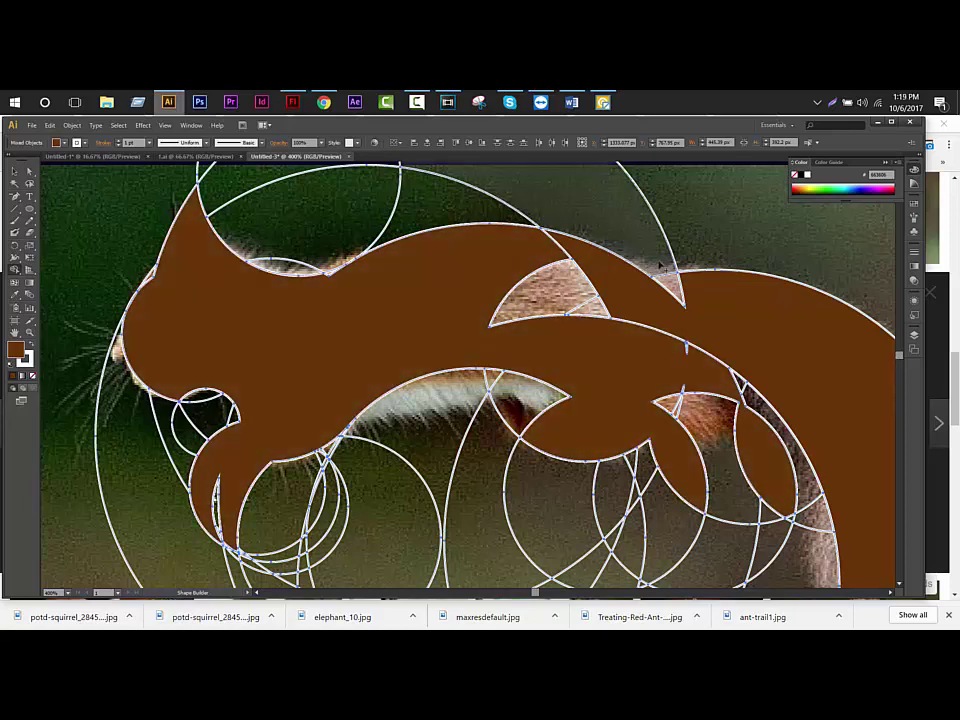
left_click_drag(435, 328, 374, 404)
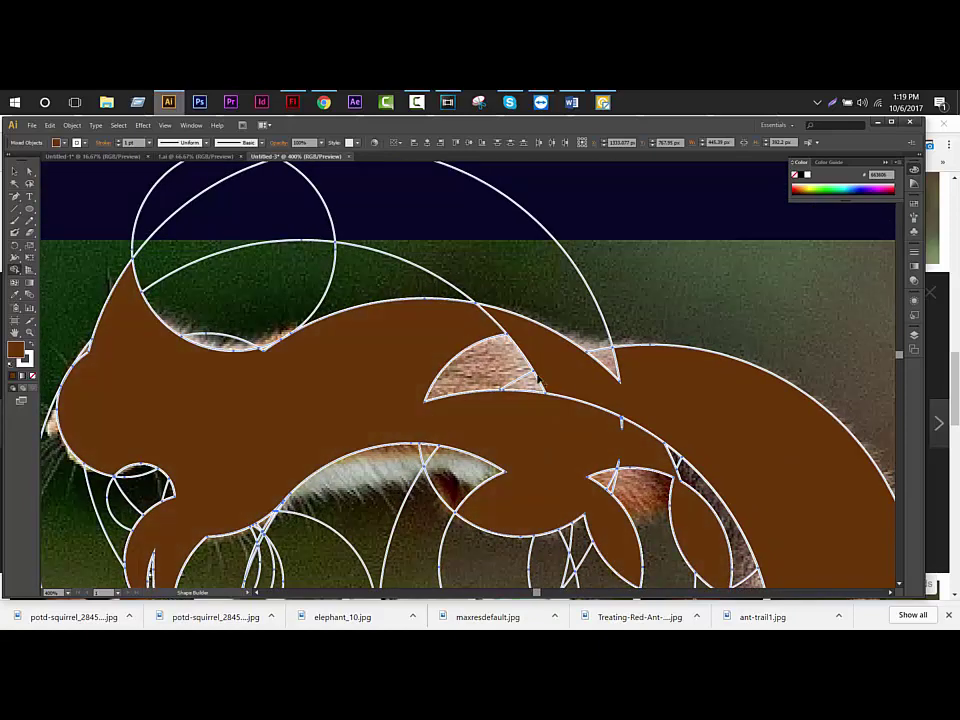
left_click_drag(477, 390, 558, 384)
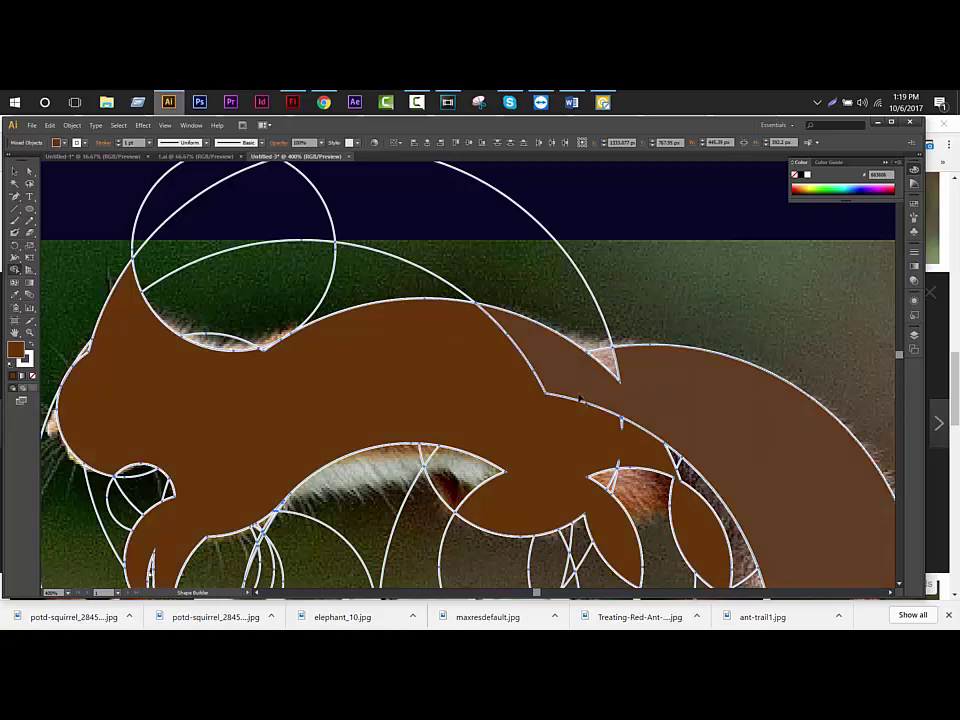
scroll(529, 422, "down", 1)
mouse_move(570, 421)
left_mouse_down()
mouse_move(505, 407)
mouse_move(544, 420)
left_mouse_up()
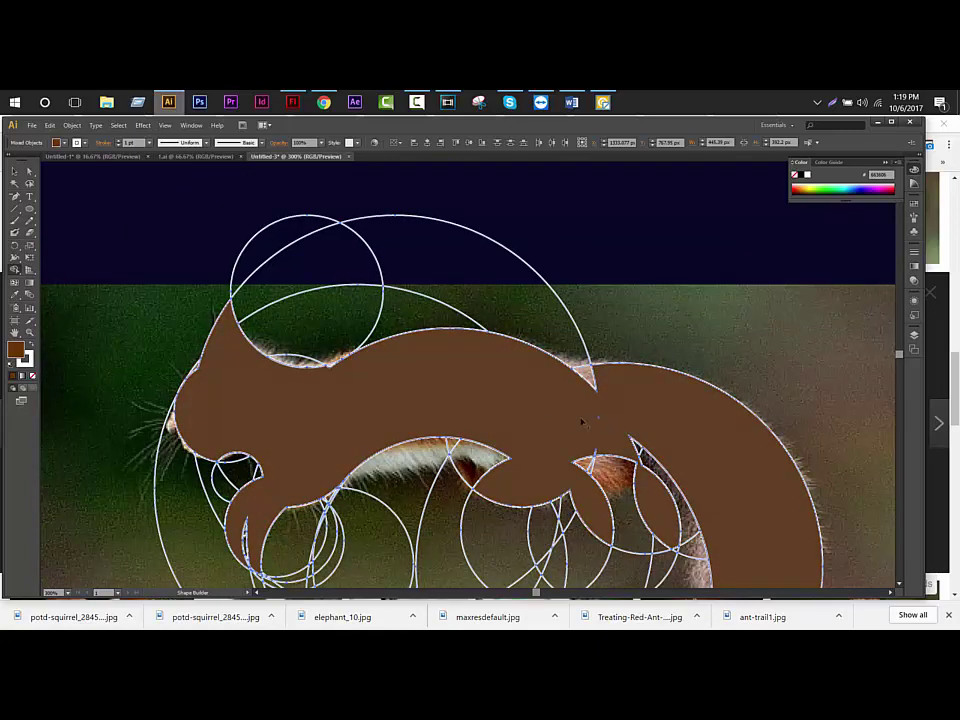
Finish merging the remaining regions into one brown squirrel silhouette
left_click_drag(608, 424, 506, 392)
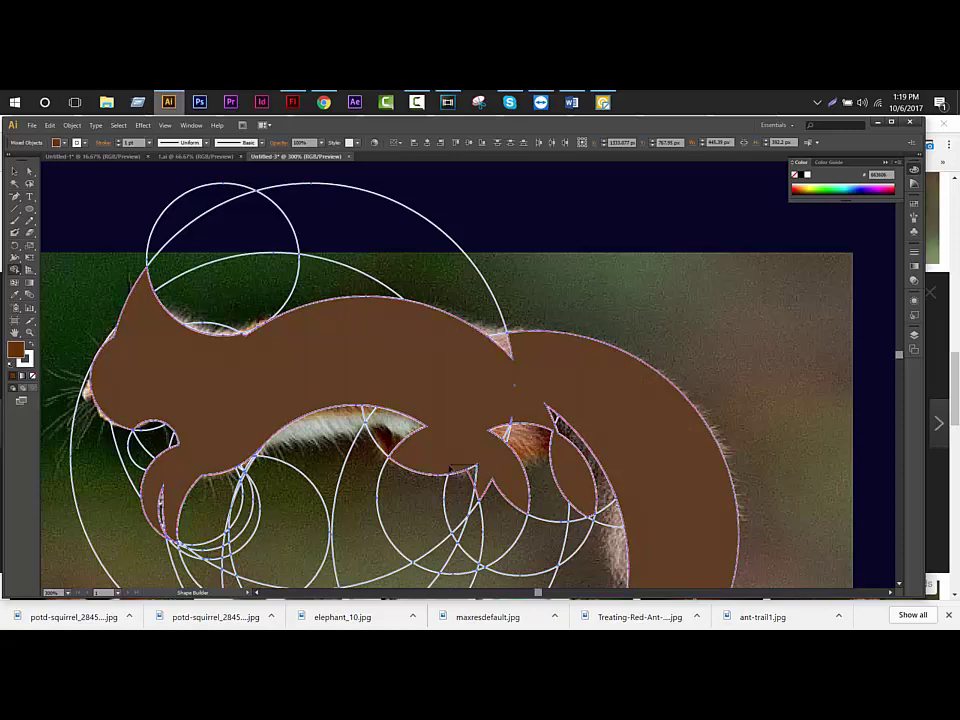
scroll(540, 455, "down", 2)
scroll(540, 455, "up", 1)
key("v")
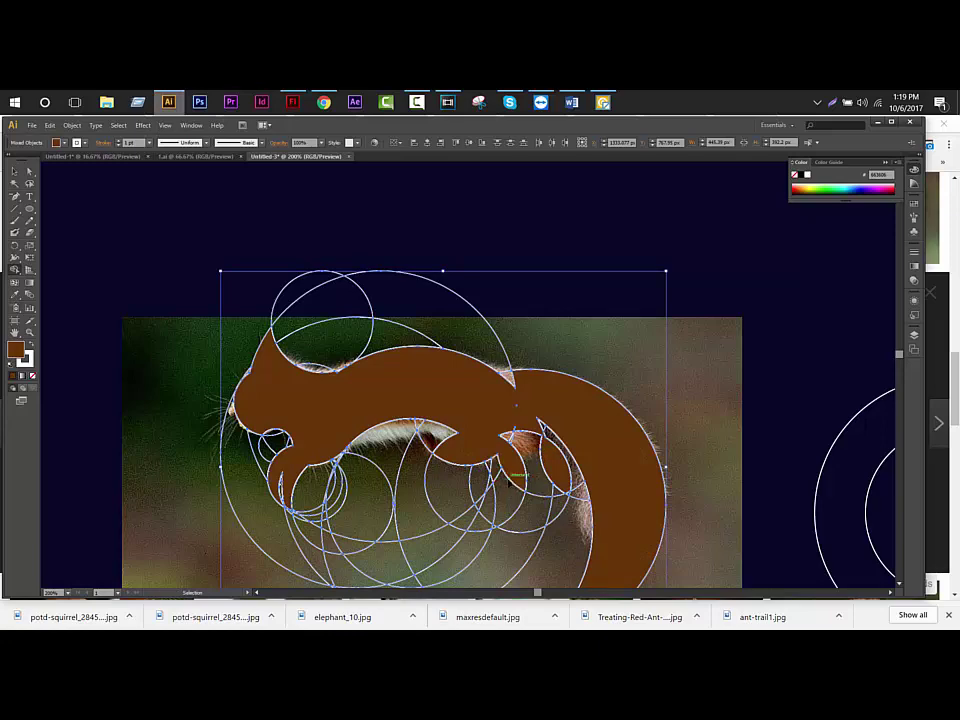
key("shift+m")
scroll(510, 470, "up", 1)
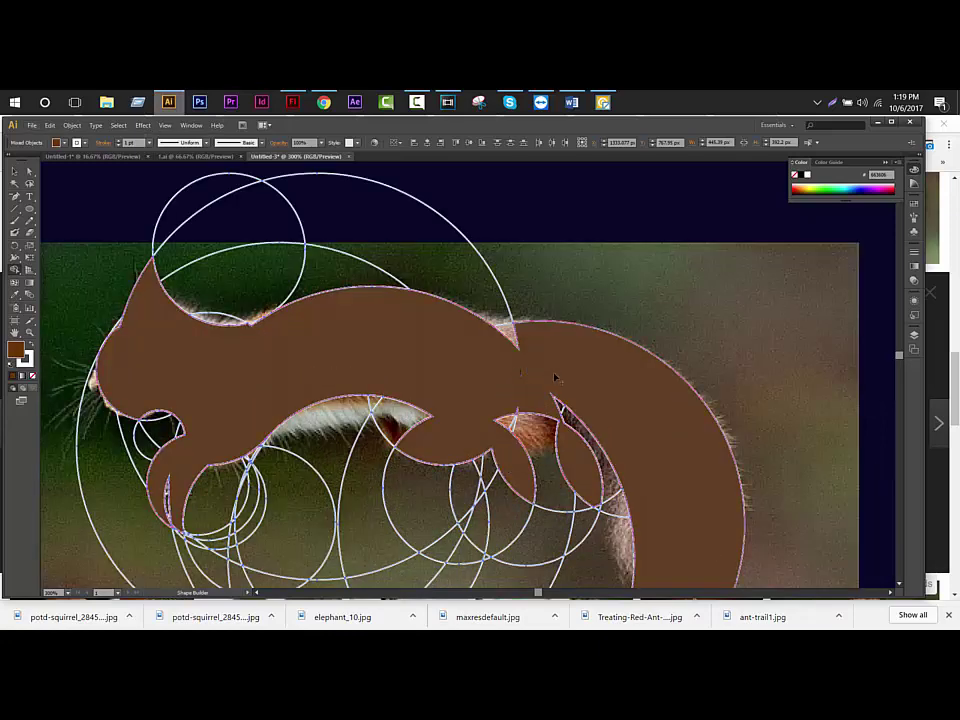
left_click_drag(466, 393, 569, 440)
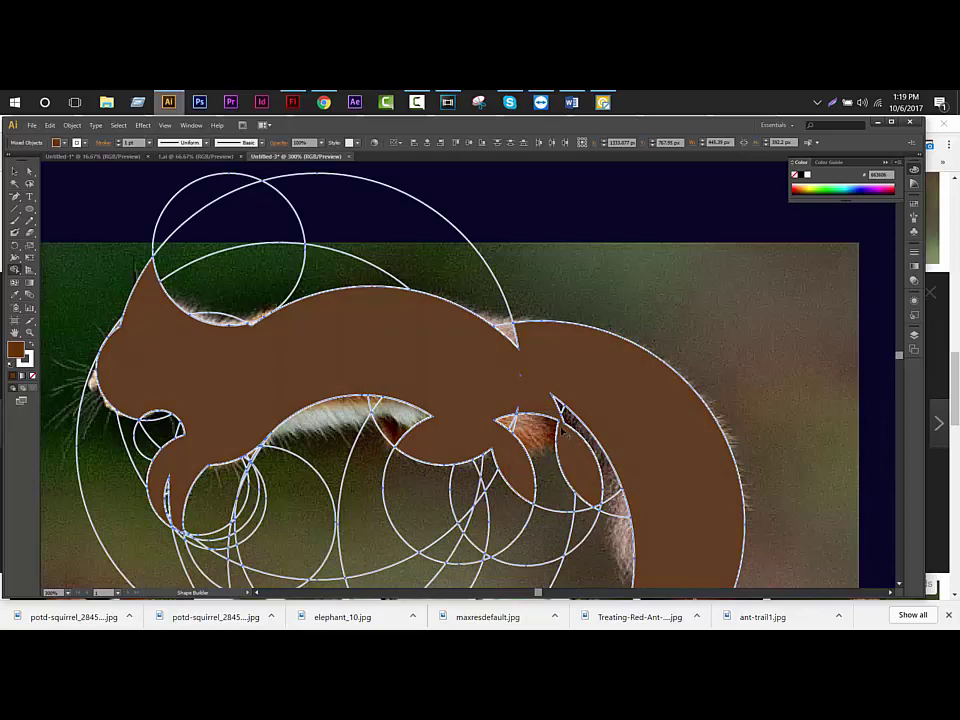
scroll(566, 465, "down", 3)
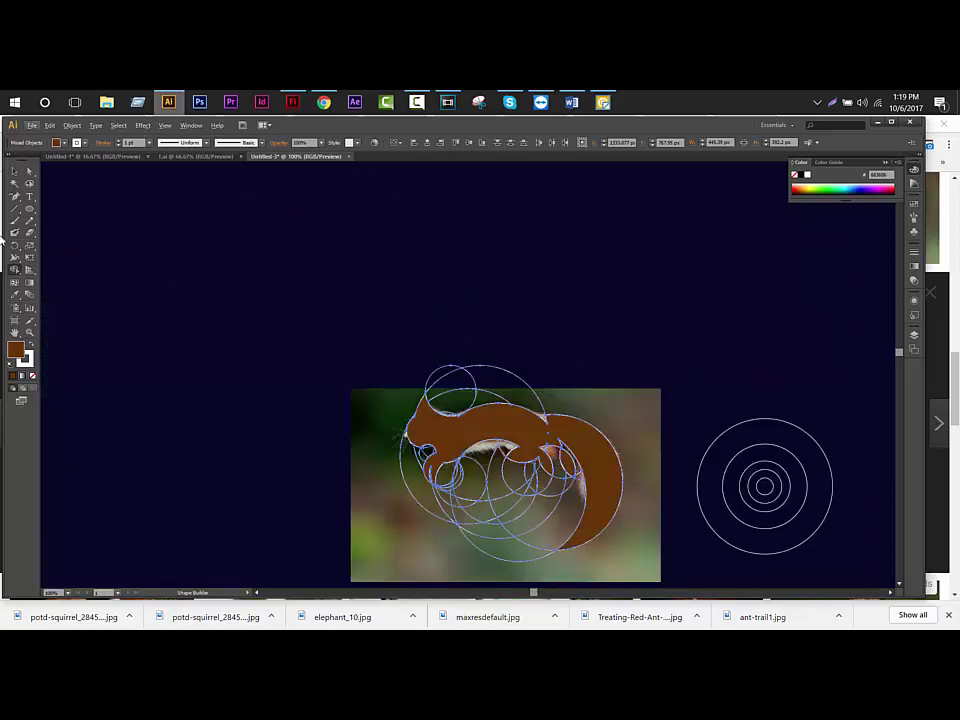
Deselect the silhouette and pan to show it beside the nested golden-ratio circles
left_click(15, 179)
left_click(604, 326)
scroll(621, 508, "up", 2)
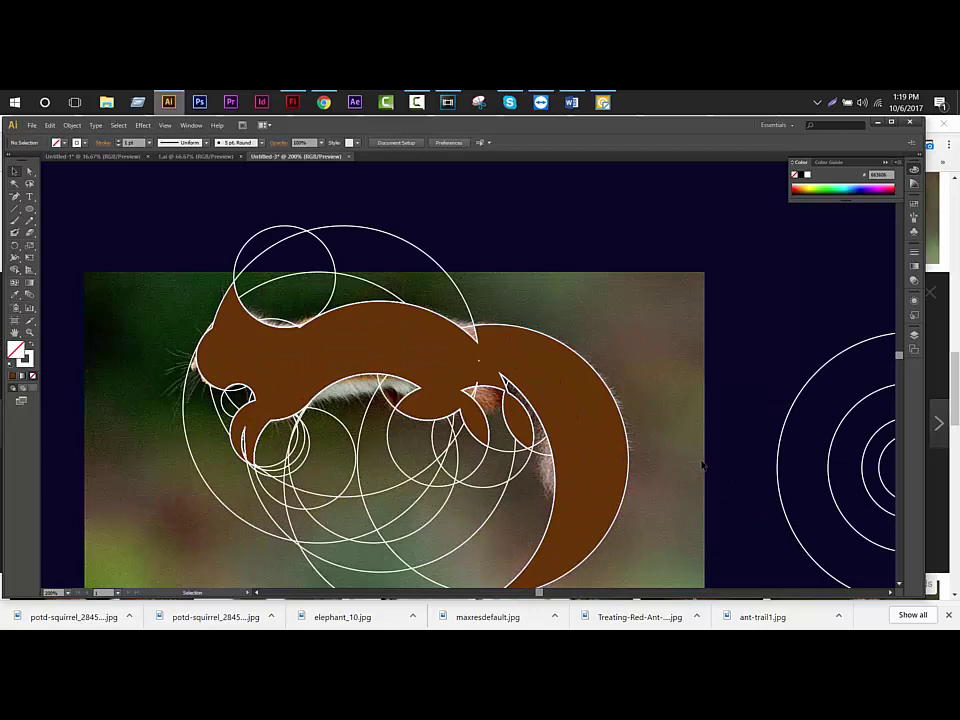
scroll(703, 464, "down", 2)
left_click_drag(810, 582, 688, 482)
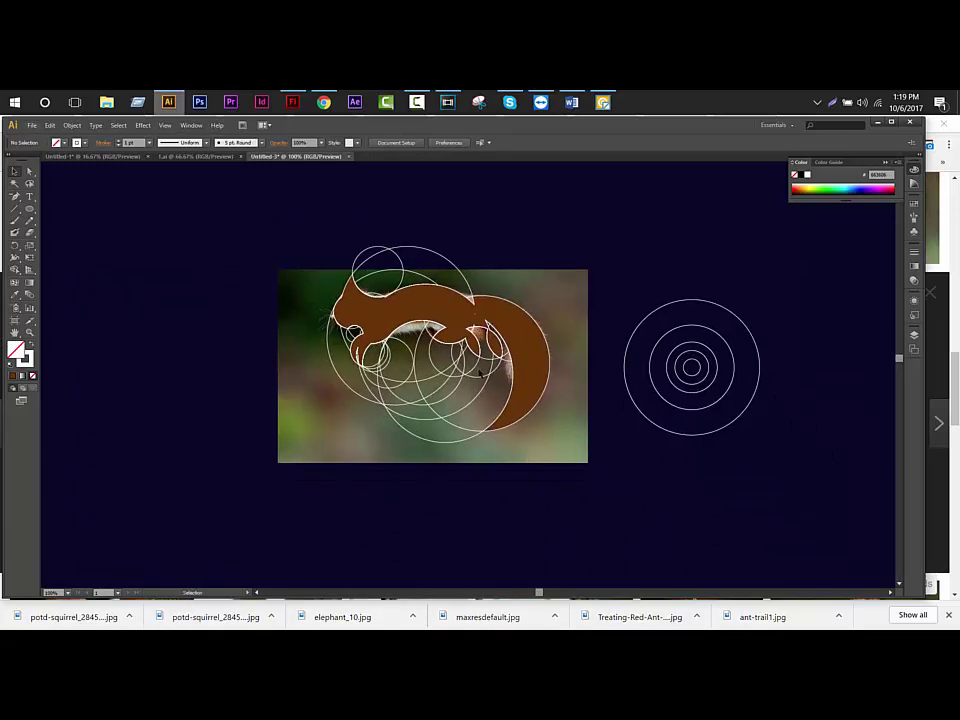
scroll(457, 290, "up", 1)
scroll(263, 307, "up", 2)
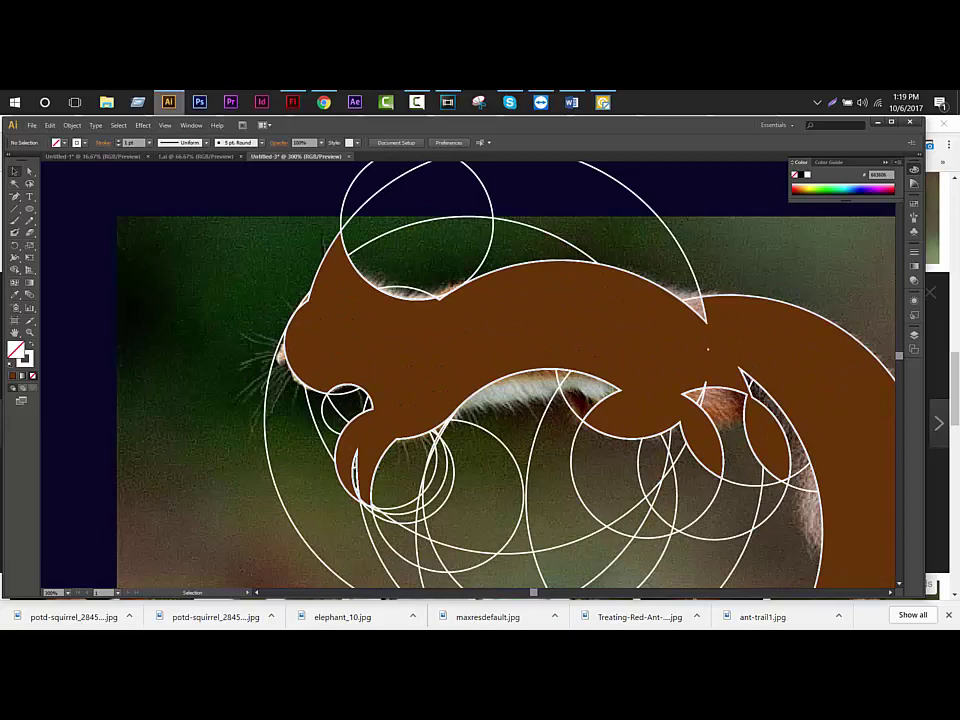
scroll(585, 406, "down", 2)
left_click_drag(801, 470, 621, 458)
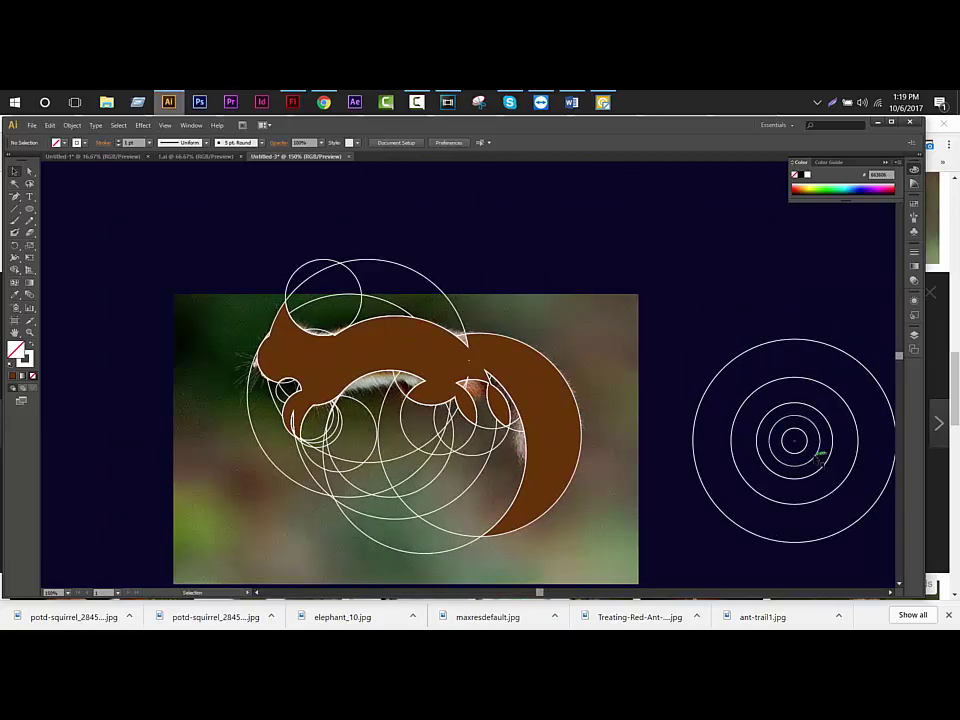
Bring a small circle near the squirrel and duplicate it just above itself as an overlapping pair
mouse_move(779, 410)
left_mouse_down()
mouse_move(651, 249)
mouse_move(654, 238)
left_mouse_up()
scroll(654, 238, "up", 3)
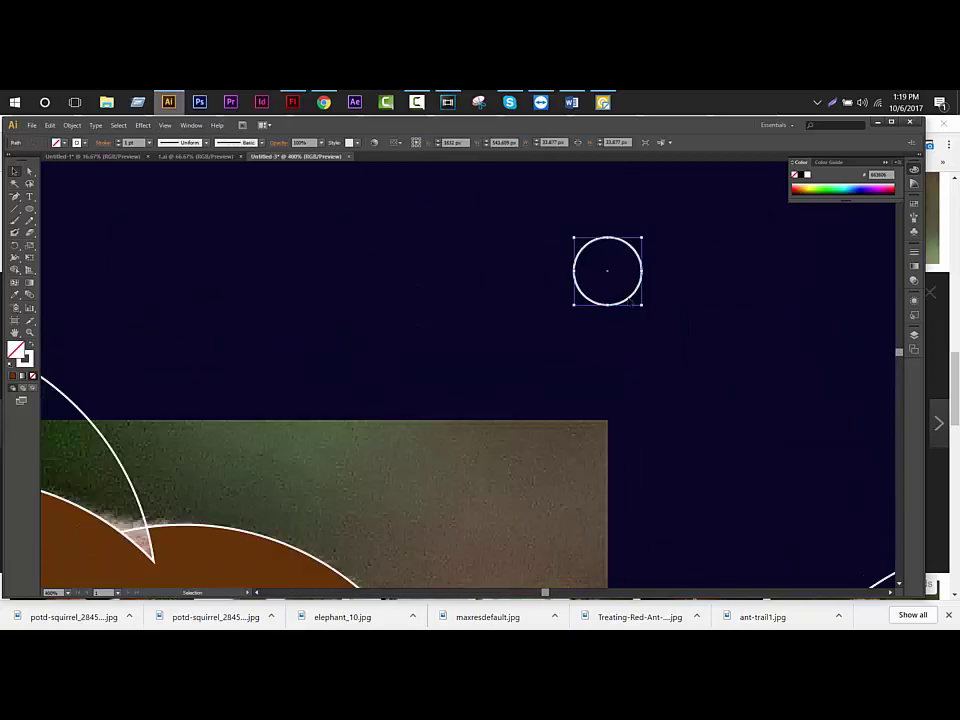
left_click_drag(630, 303, 629, 268)
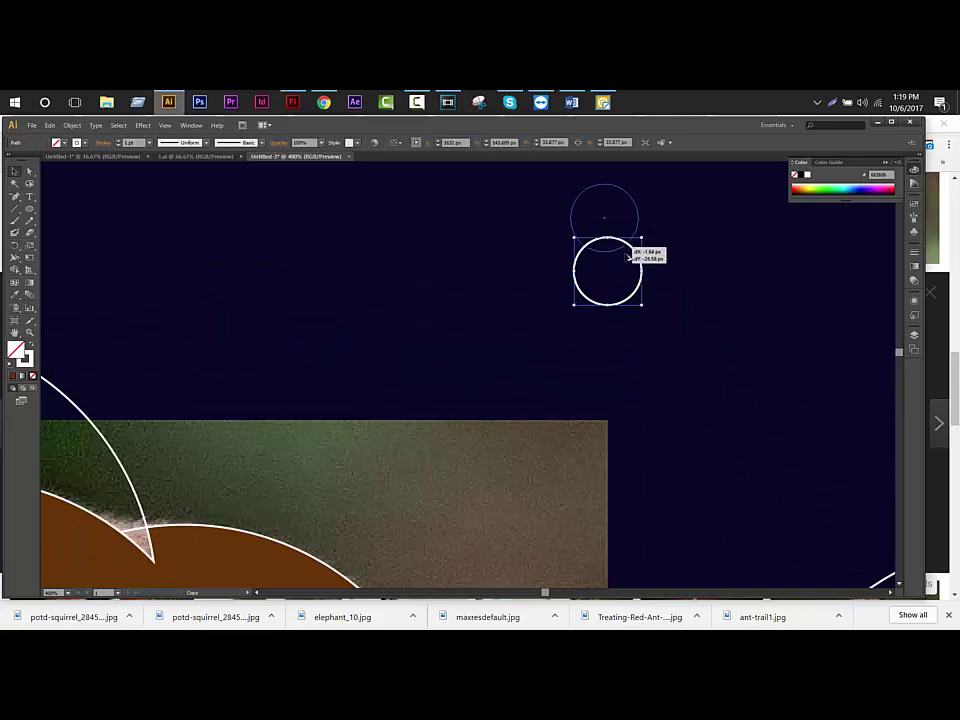
left_click_drag(629, 268, 630, 268)
left_click(647, 334)
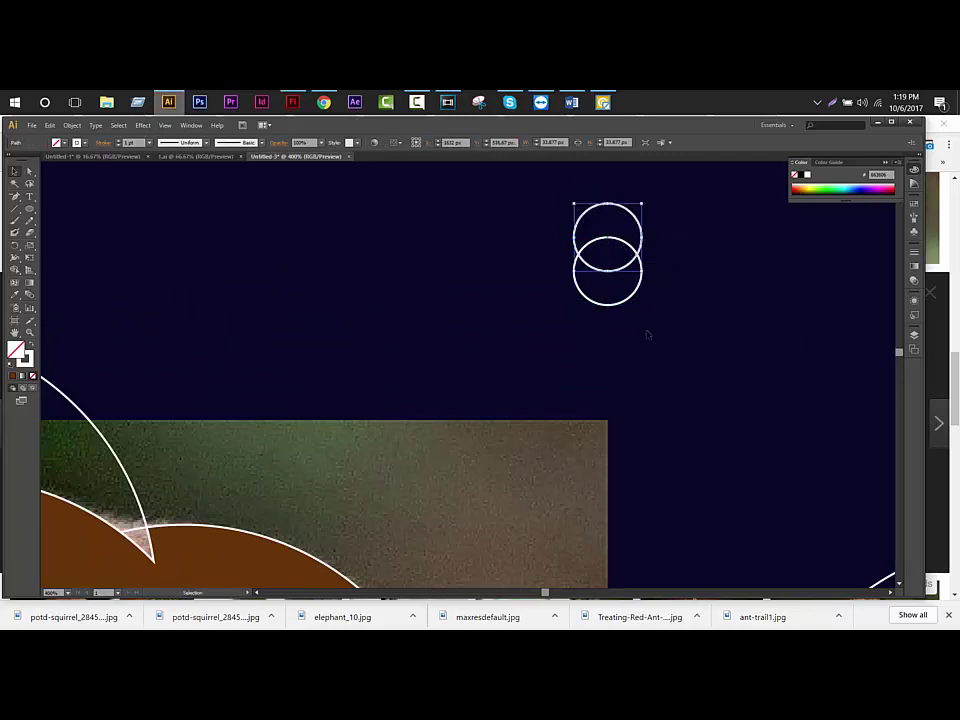
left_click_drag(544, 268, 731, 259)
left_click_drag(801, 250, 330, 252)
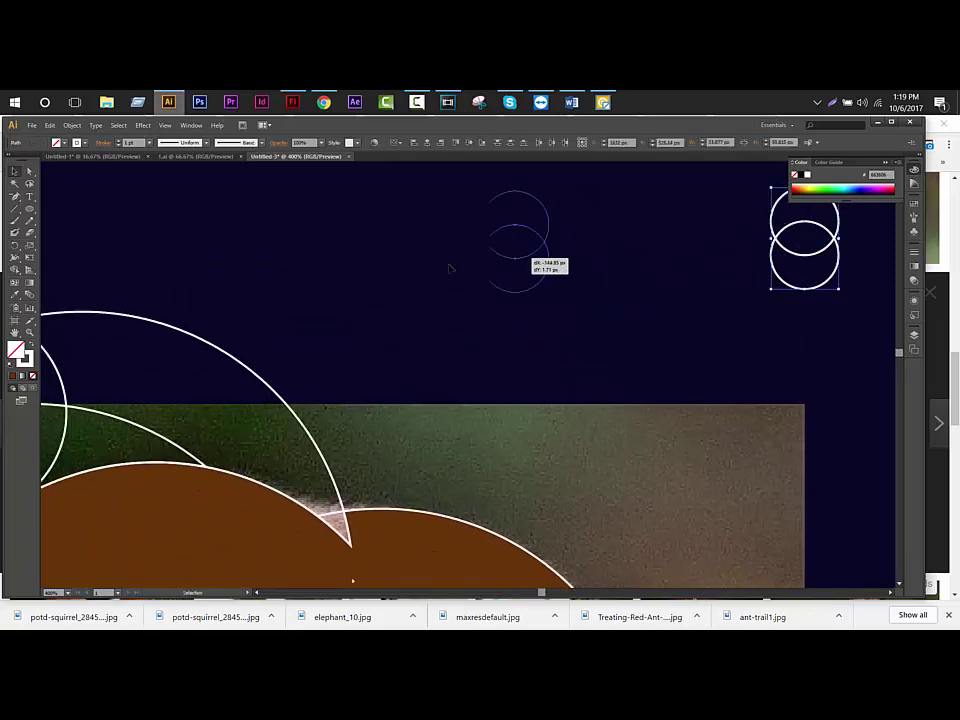
Place the circle pair on the squirrel's head, tilt it and shrink it to about half size
left_click_drag(476, 268, 850, 271)
mouse_move(709, 243)
left_mouse_down()
mouse_move(722, 207)
mouse_move(245, 478)
left_mouse_up()
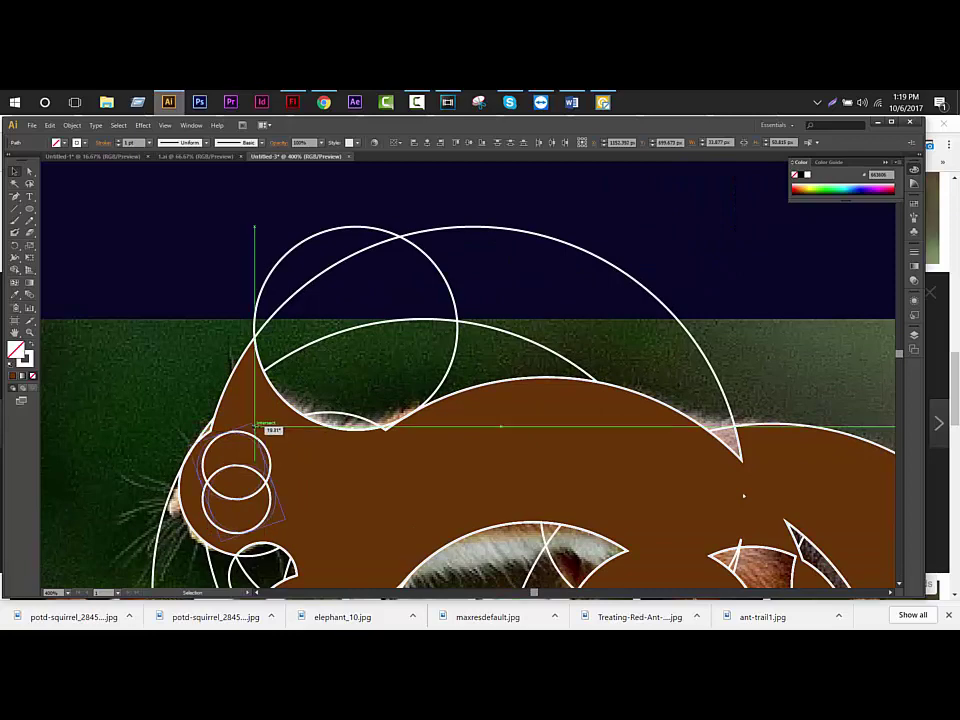
left_click_drag(270, 432, 244, 422)
left_click_drag(273, 477, 306, 440)
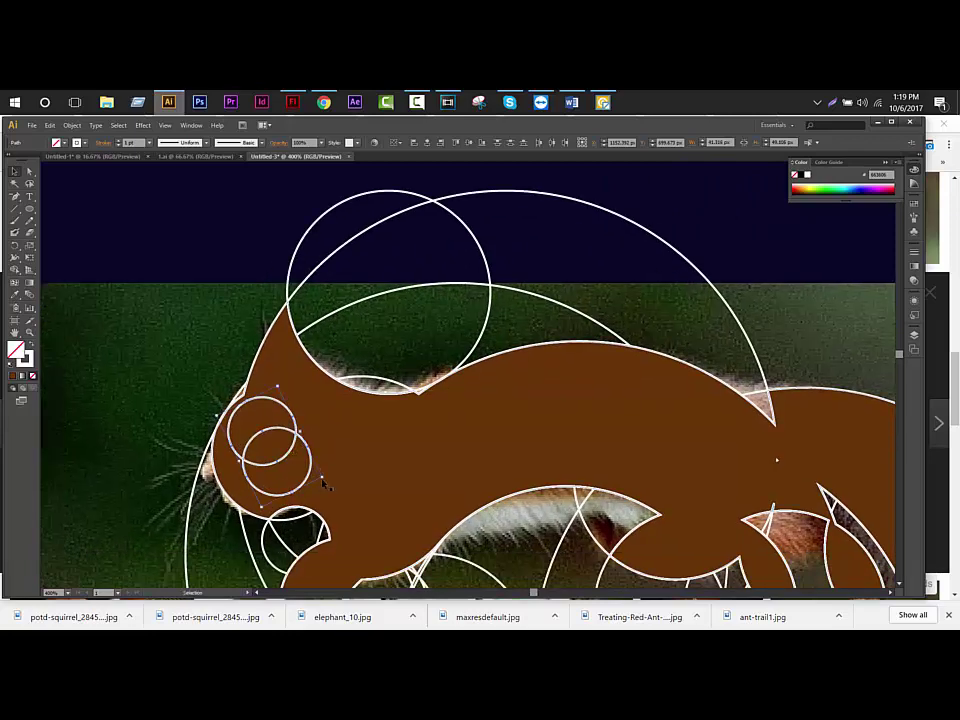
left_click_drag(321, 482, 307, 490)
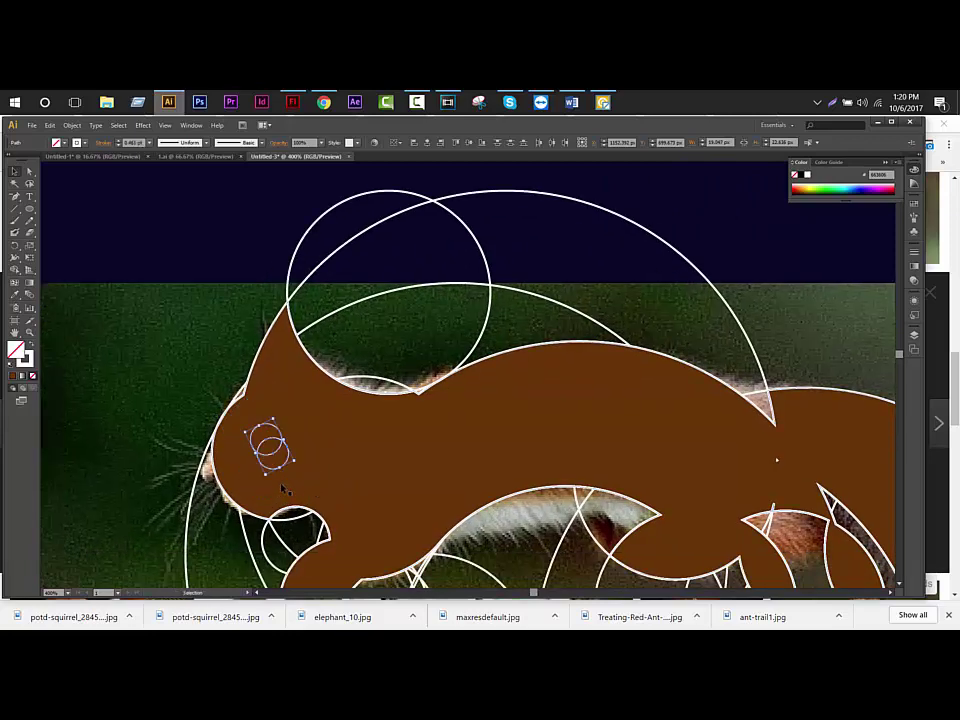
left_click(14, 273)
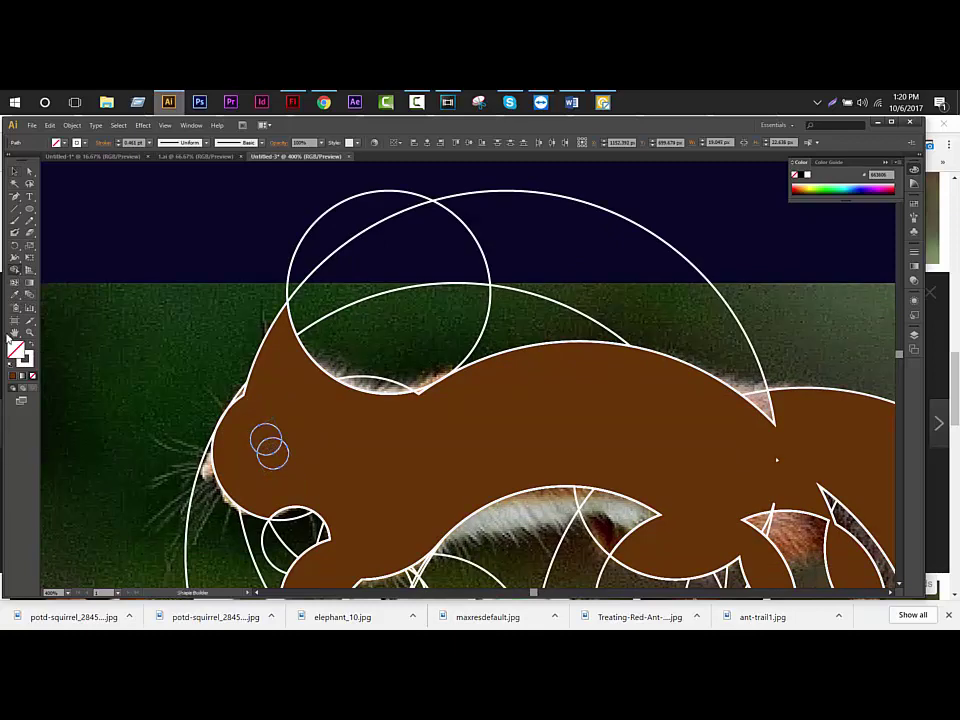
Set the fill colour to blue for the eye and deselect the eye circles
double_click(15, 349)
left_click(647, 390)
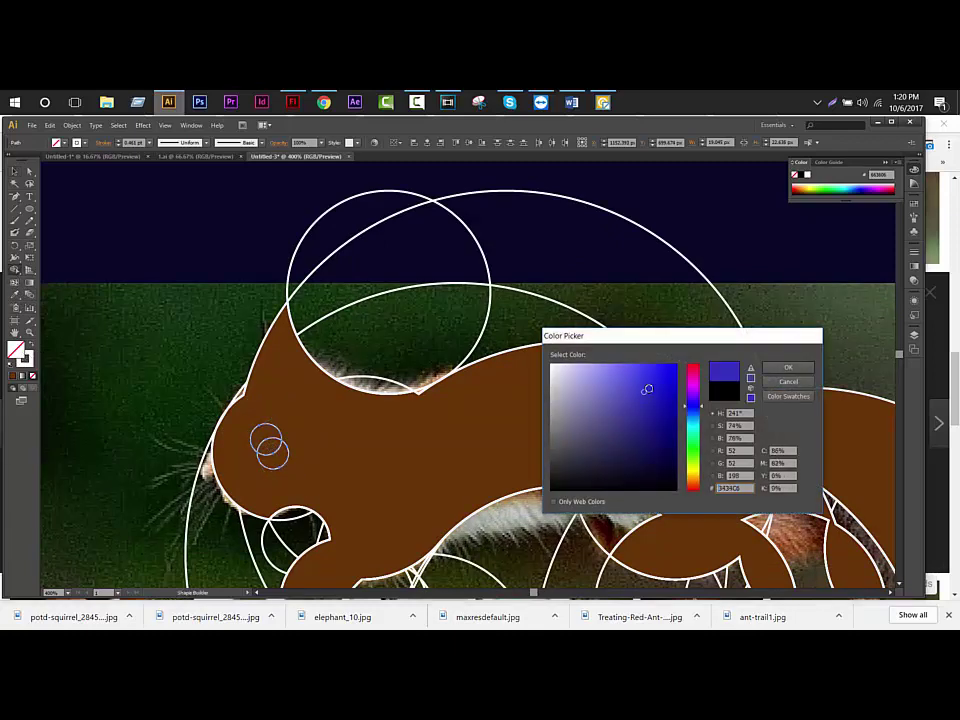
left_click(790, 368)
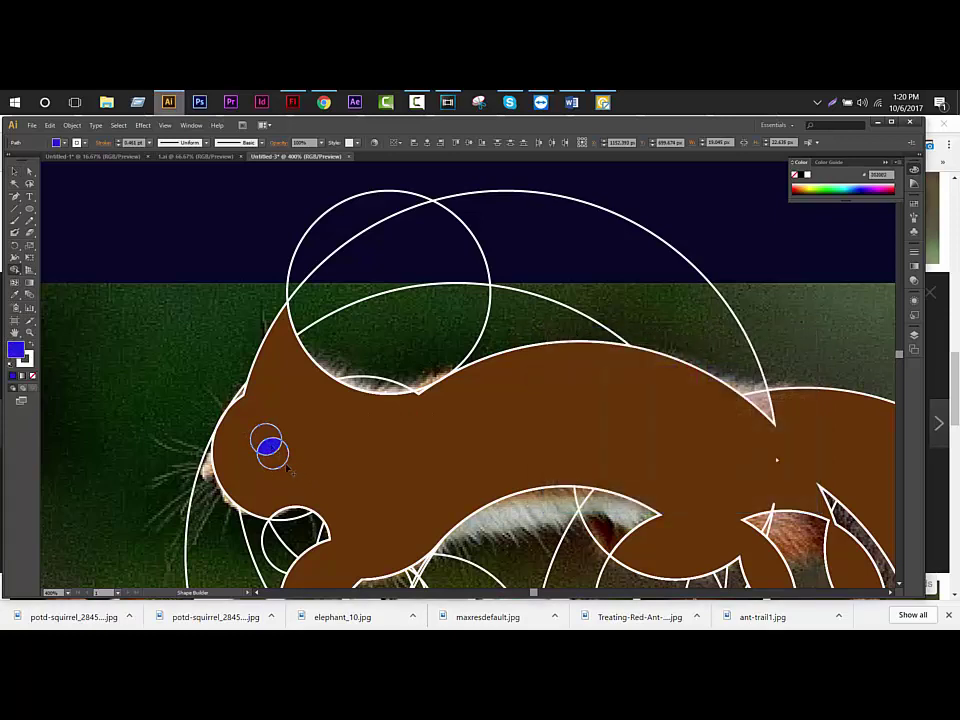
key("a")
key("d")
key("ctrl+shift+a")
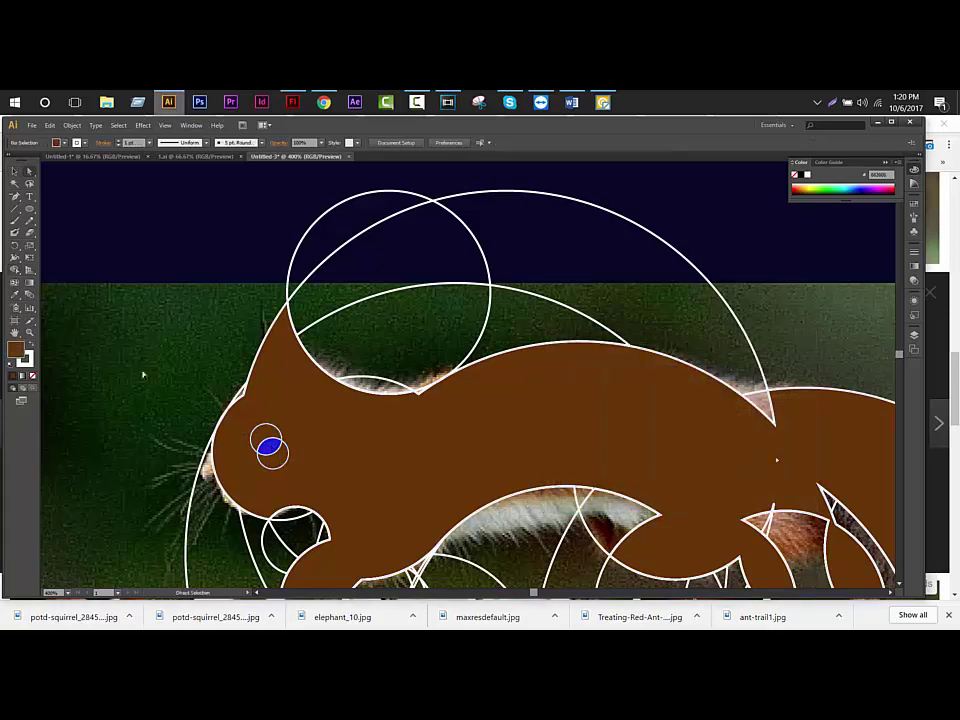
Delete the two leftover eye circles
scroll(330, 470, "down", 2)
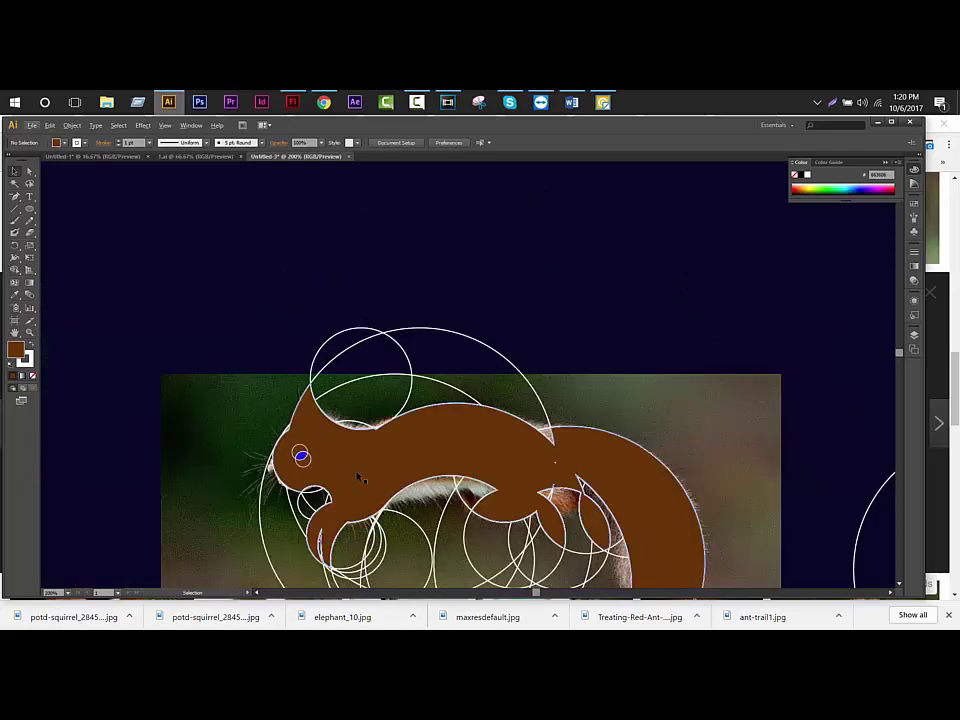
scroll(290, 480, "up", 3)
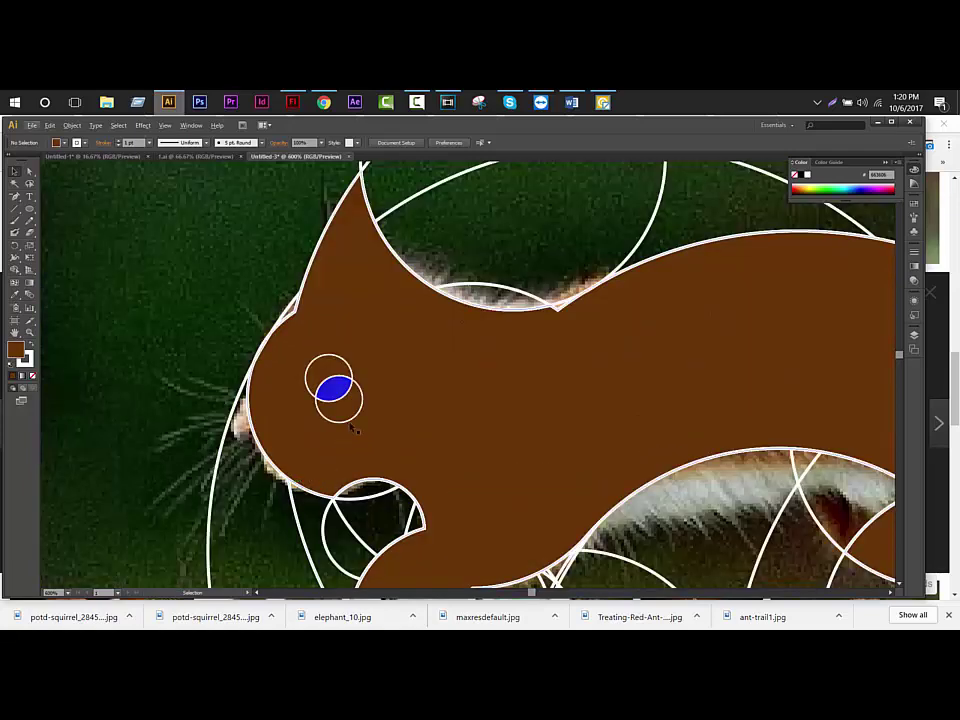
left_click(351, 424)
key("Delete")
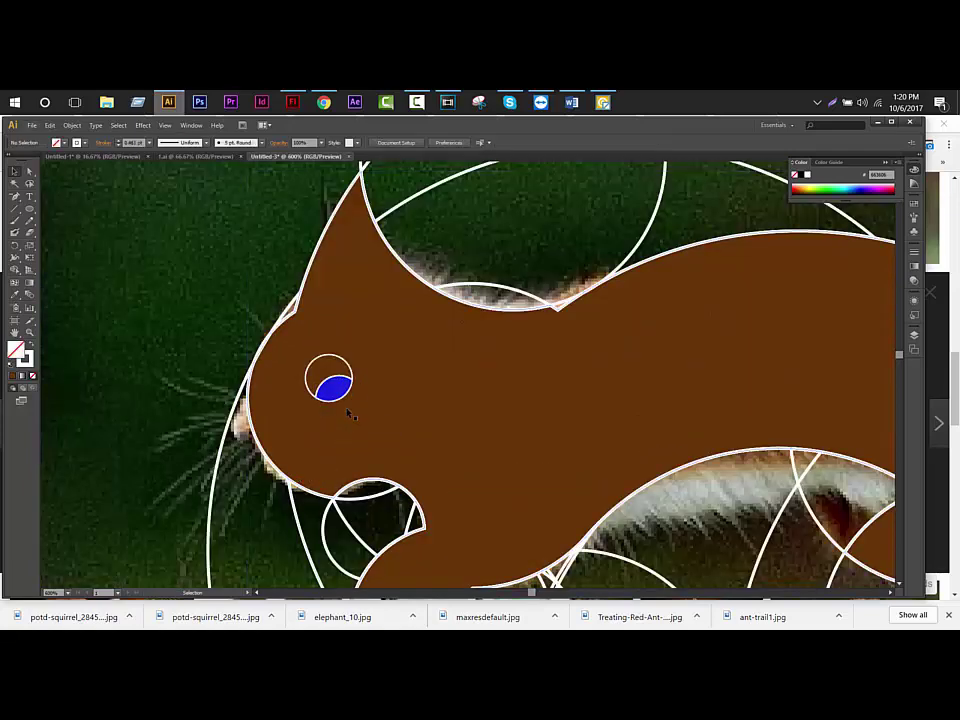
left_click(342, 398)
key("Delete")
Remove the blue eye's white outline by setting its stroke to None, then zoom out
left_click(342, 394)
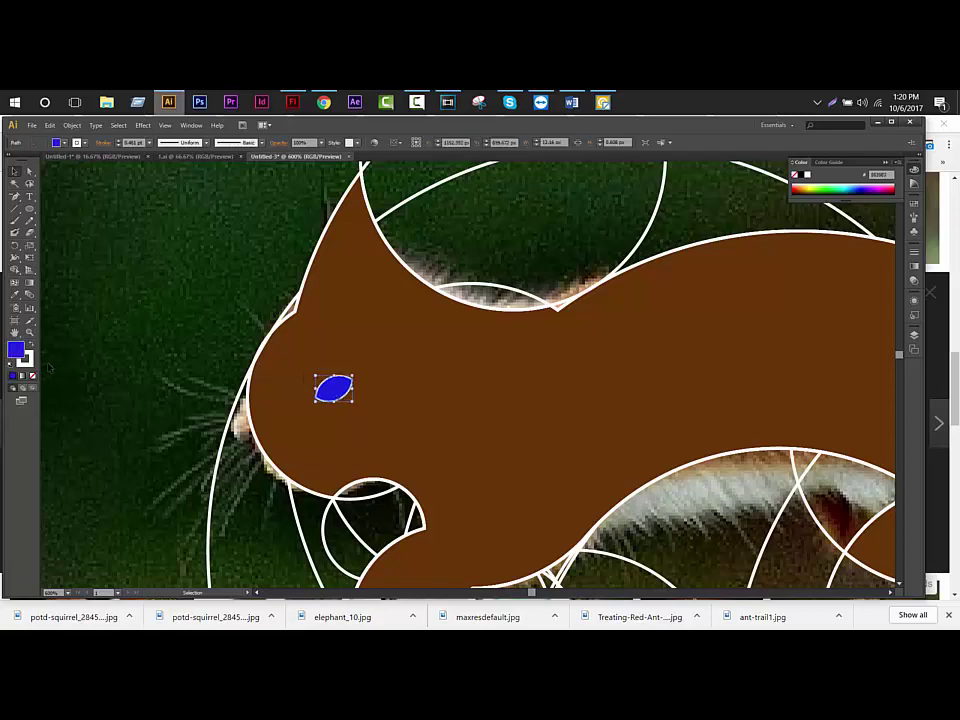
left_click(32, 375)
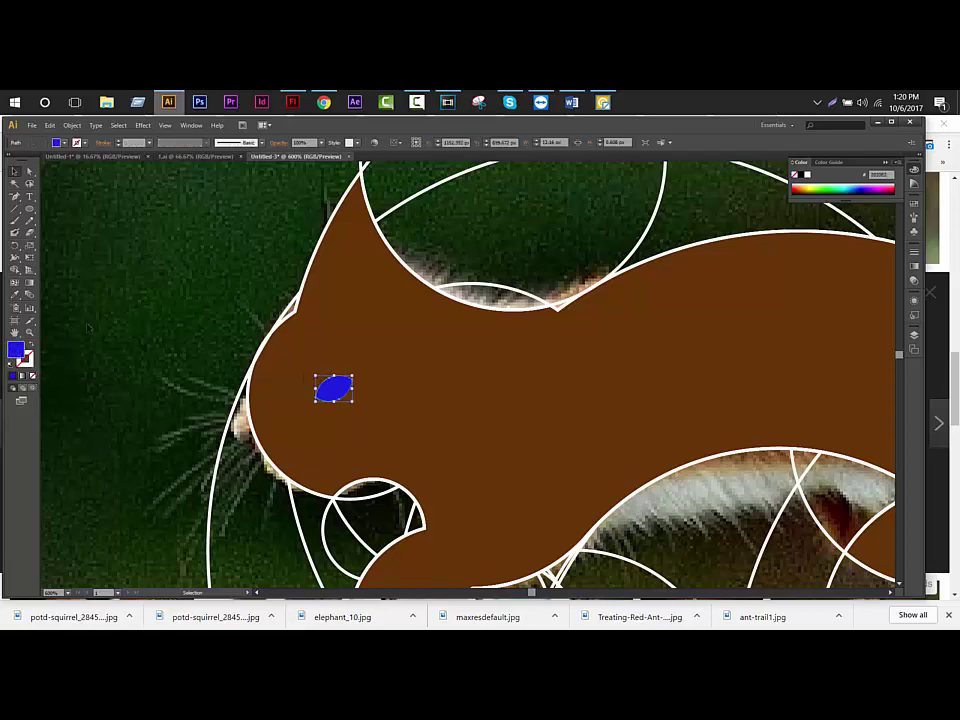
left_click(416, 449)
scroll(416, 449, "down", 2)
scroll(388, 441, "down", 2)
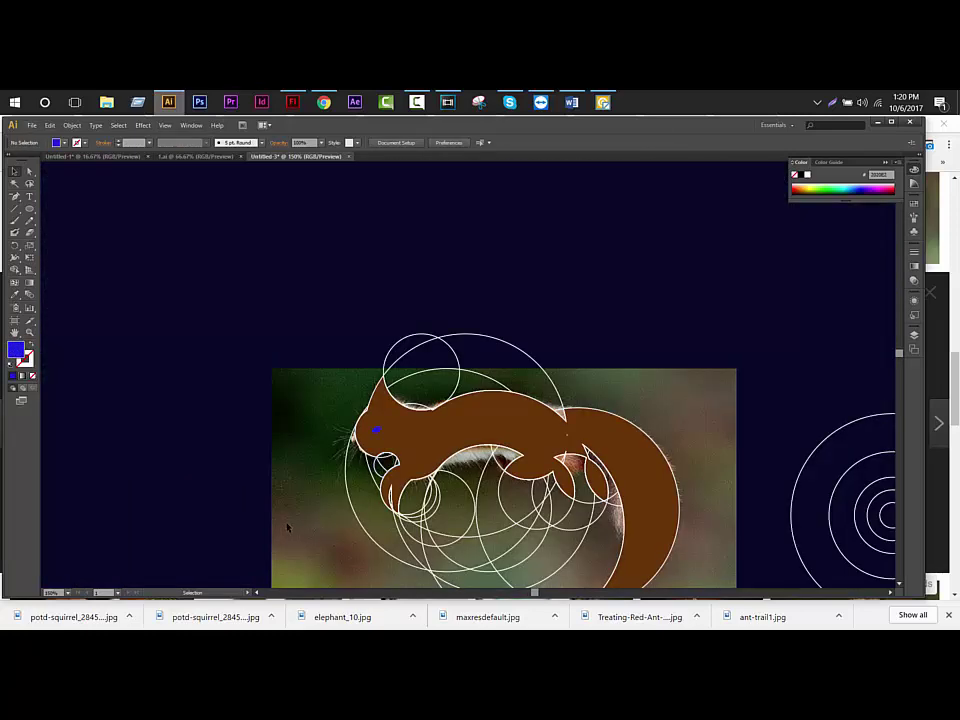
left_click_drag(287, 523, 204, 411)
scroll(445, 368, "down", 1)
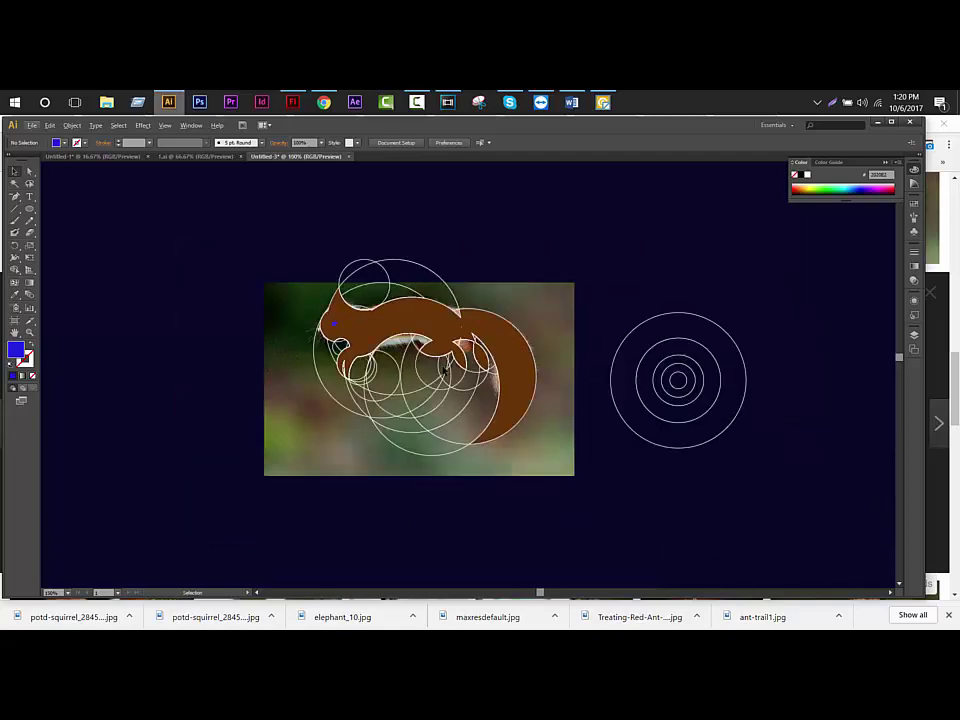
scroll(489, 288, "up", 3)
scroll(415, 396, "up", 3)
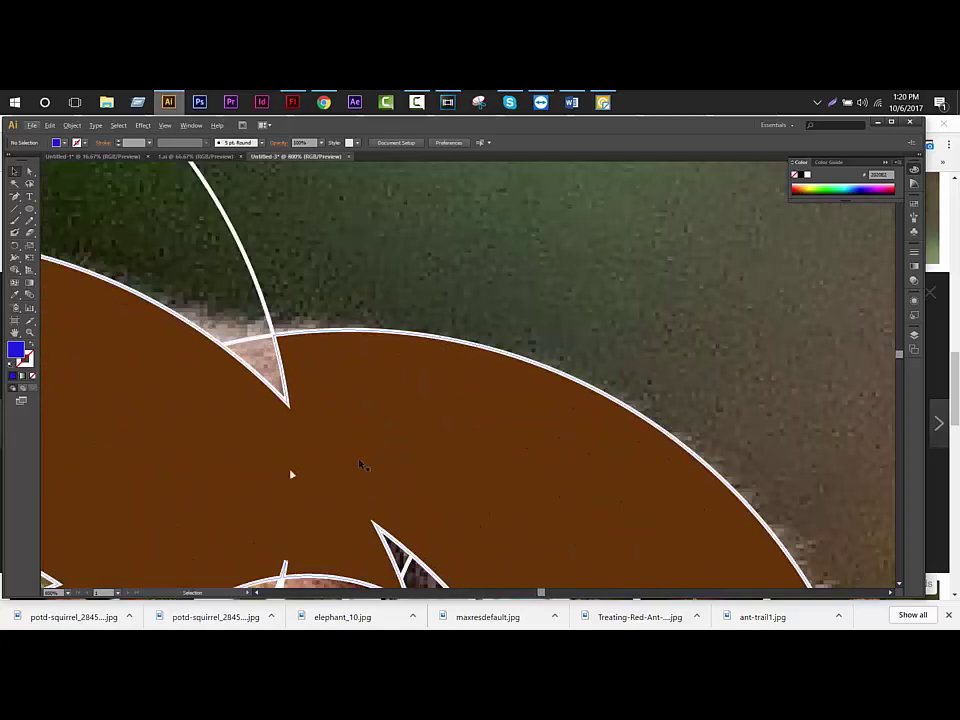
left_click(306, 472)
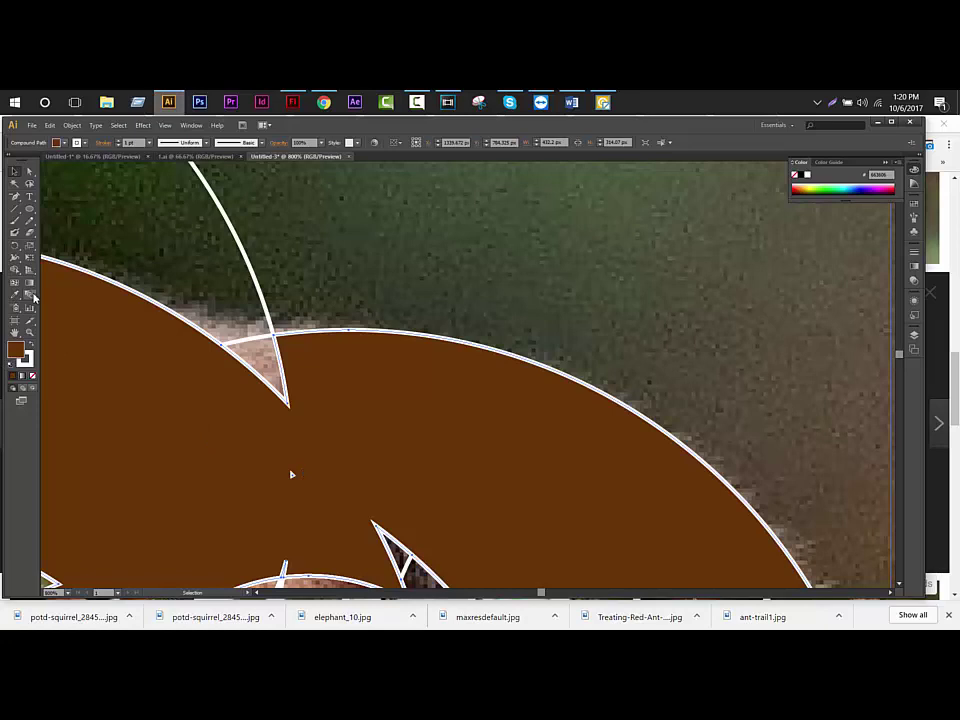
key("shift+m")
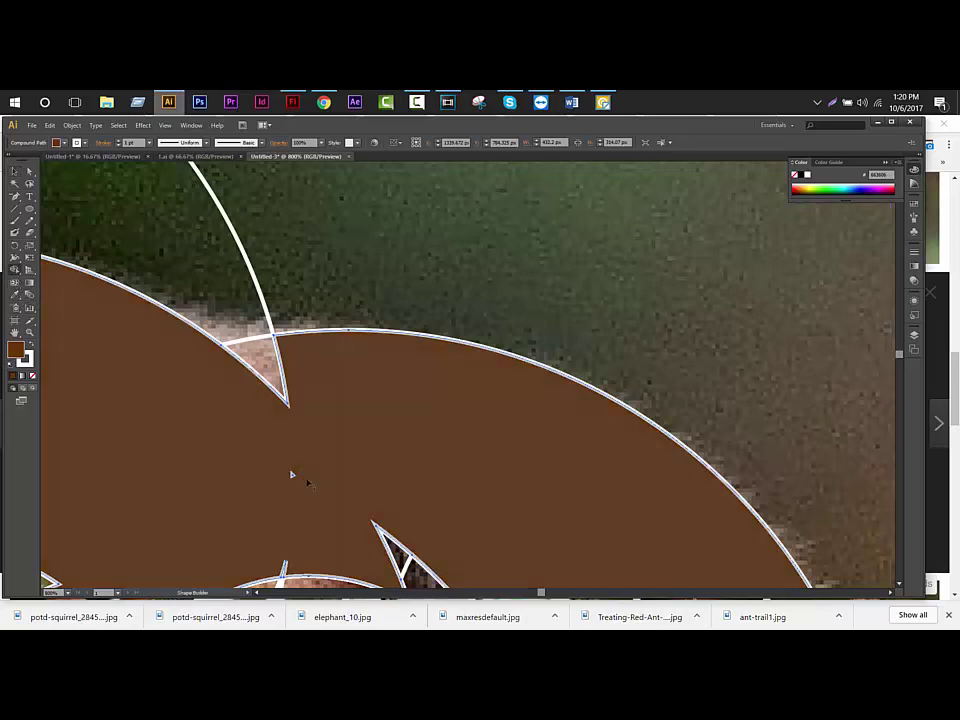
mouse_move(291, 474)
left_mouse_down()
mouse_move(216, 475)
mouse_move(298, 490)
left_mouse_up()
key("ctrl+0")
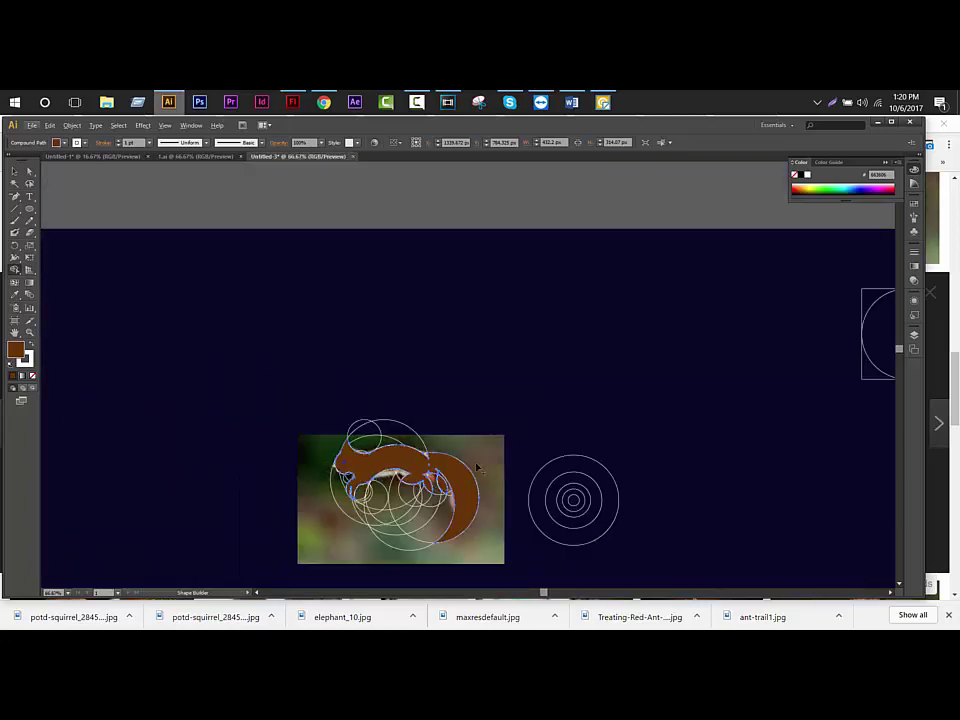
key("ctrl+plus")
key("ctrl+plus")
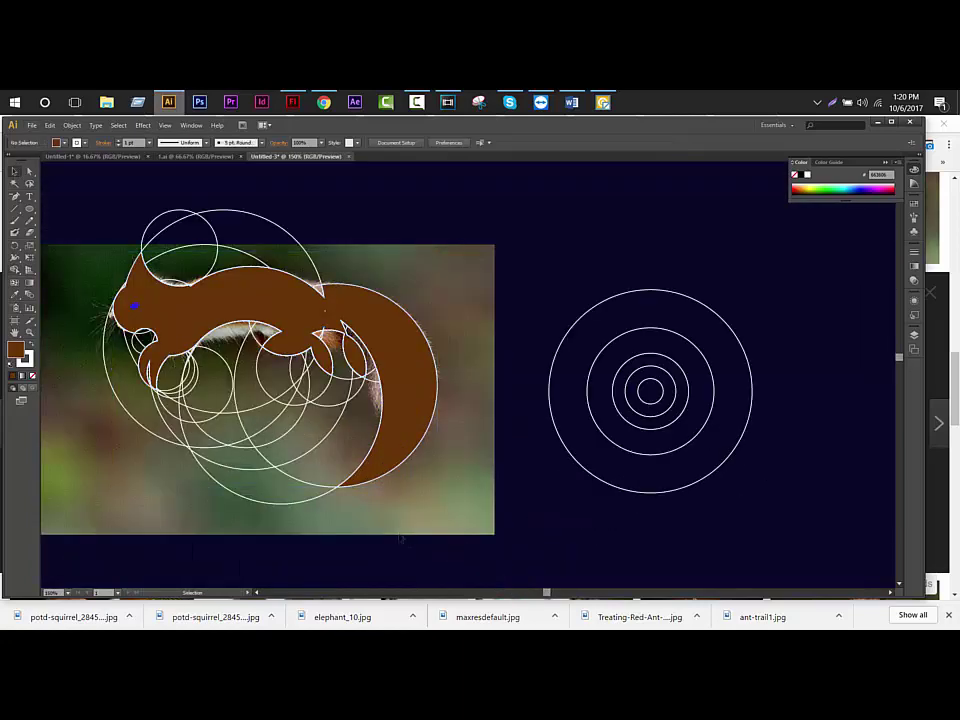
left_click_drag(403, 527, 520, 558)
key("ctrl+minus")
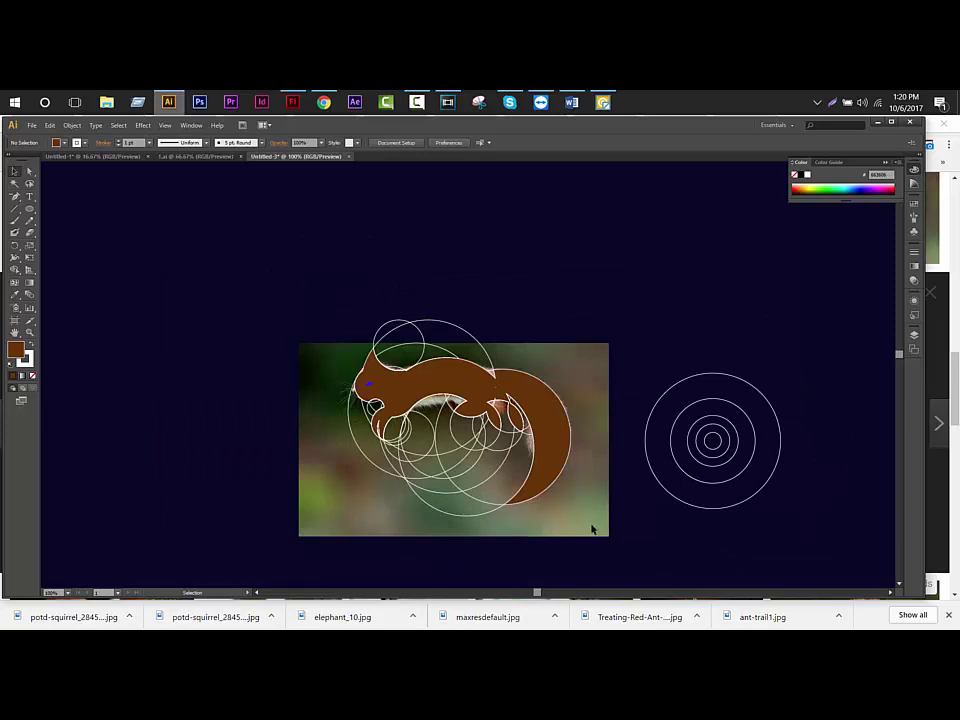
Select the squirrel silhouette with its circles and shift it left, off the photo
left_click_drag(597, 543, 500, 470)
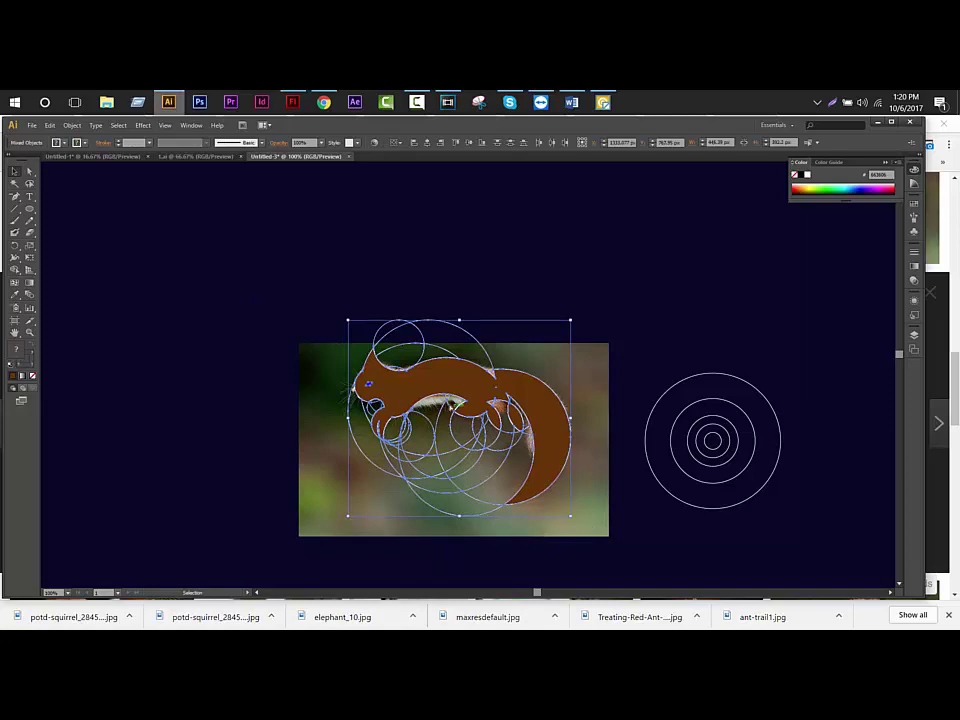
scroll(447, 398, "up", 2)
left_click_drag(432, 391, 340, 345)
scroll(340, 345, "down", 2)
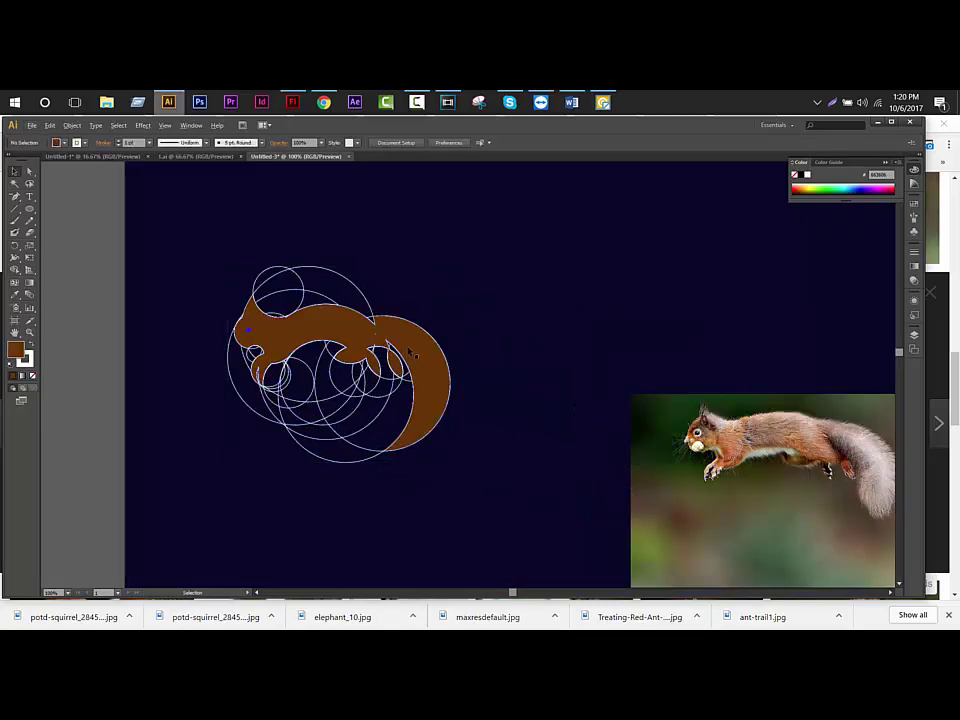
scroll(367, 348, "up", 2)
scroll(367, 348, "up", 3)
scroll(367, 348, "up", 1)
left_click(390, 305)
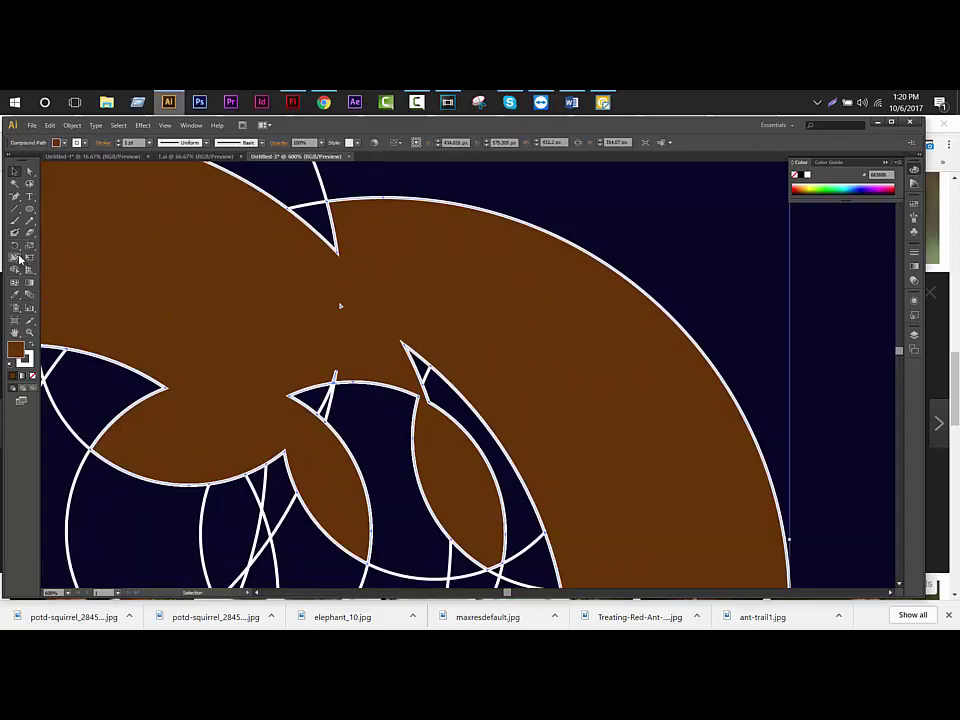
Zoom and pan to show the squirrel beside the photo and the golden-ratio circles
key("ctrl+1")
left_click(551, 397)
left_click_drag(529, 426, 509, 449)
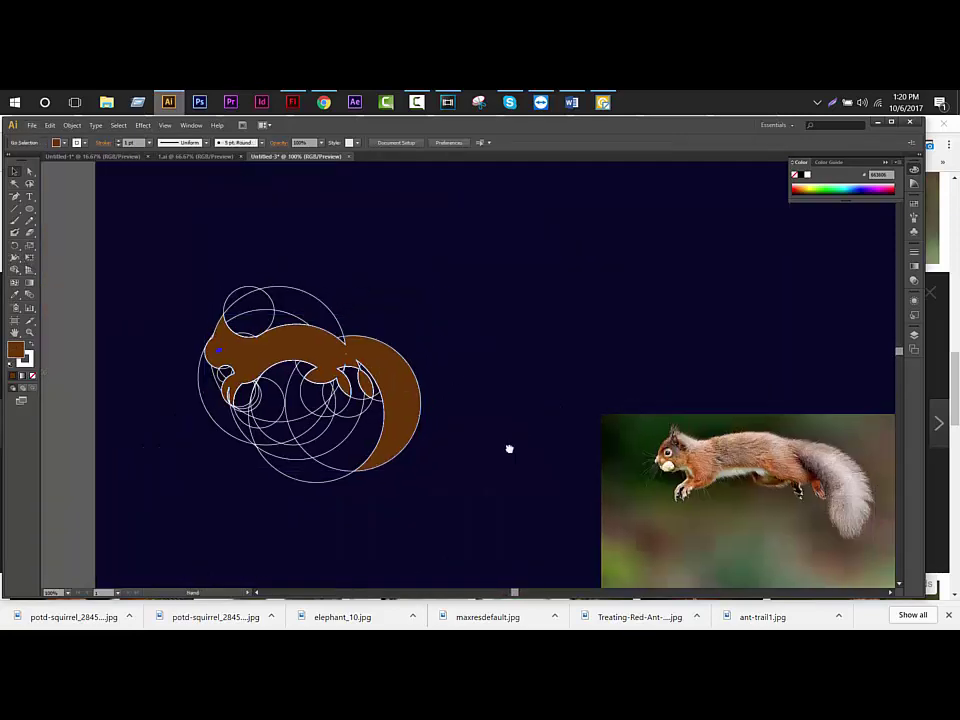
scroll(512, 461, "down", 2, "alt")
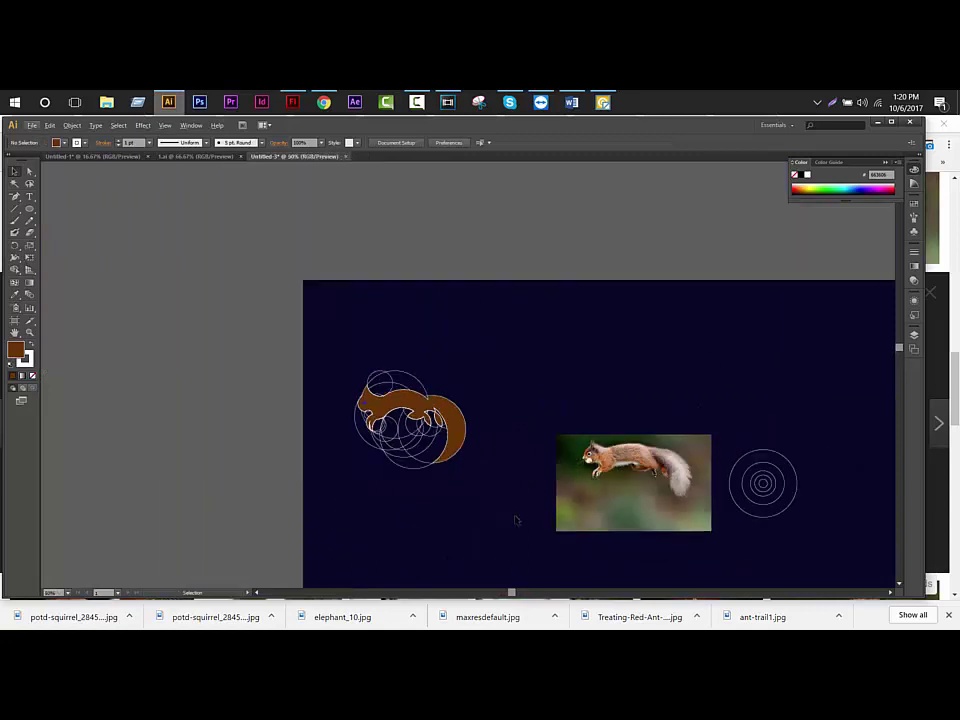
left_click_drag(516, 519, 382, 448)
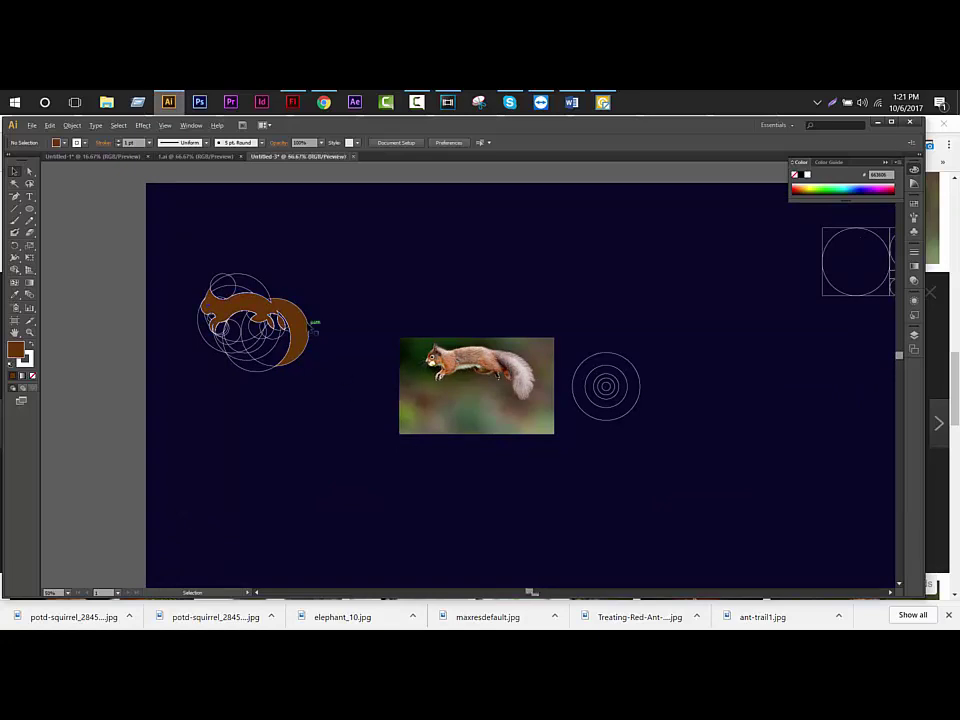
scroll(310, 323, "up", 2, "alt")
scroll(529, 502, "down", 1)
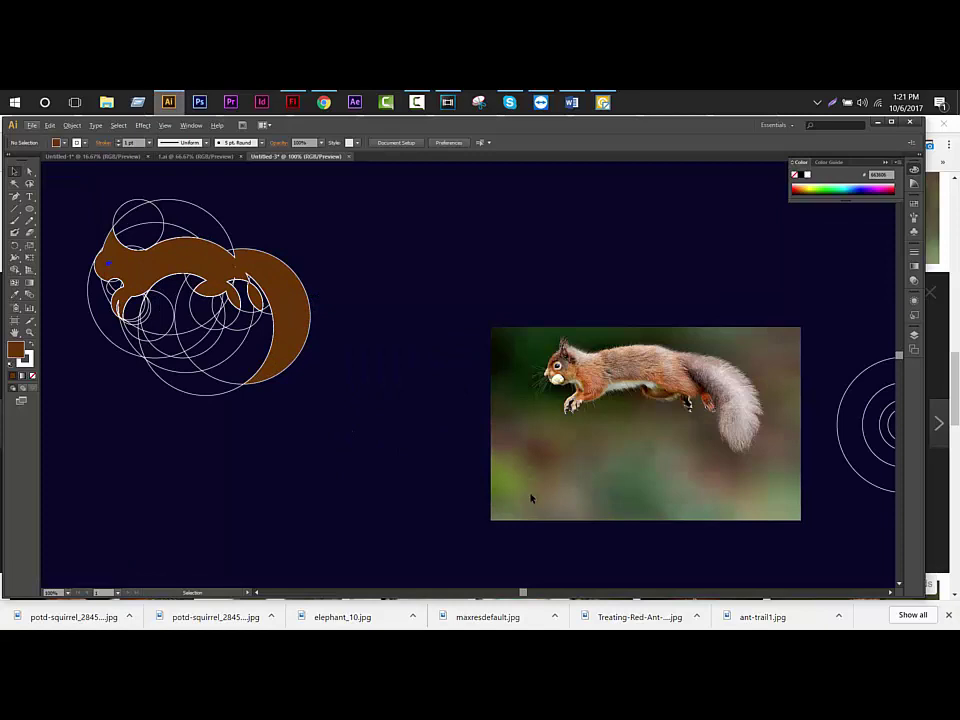
scroll(524, 497, "down", 2, "alt")
mouse_move(483, 476)
left_mouse_down()
mouse_move(308, 419)
mouse_move(321, 362)
left_mouse_up()
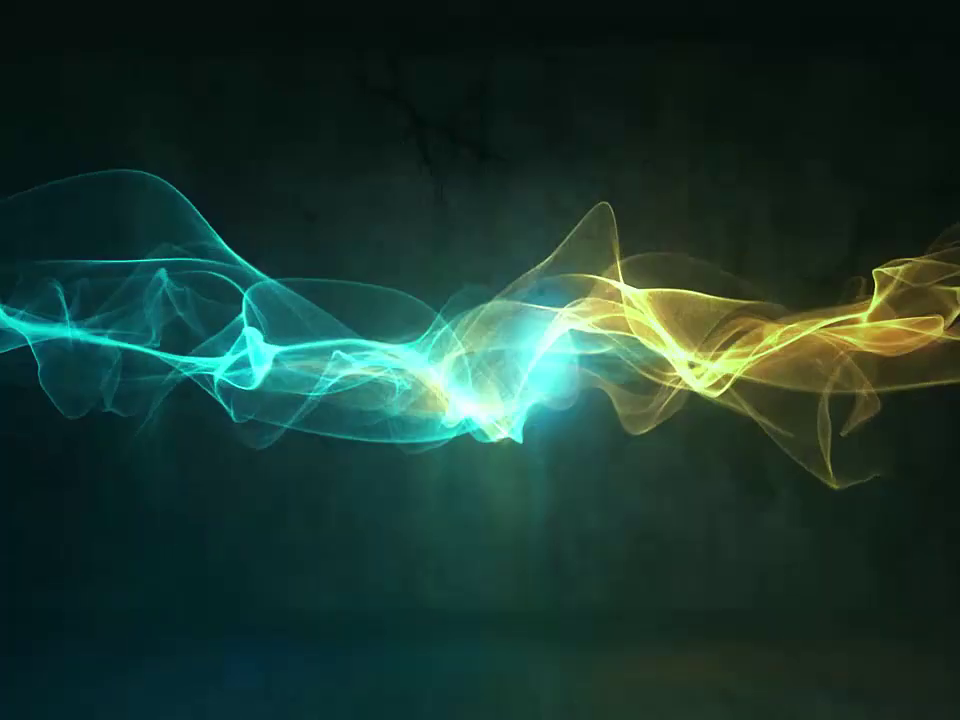